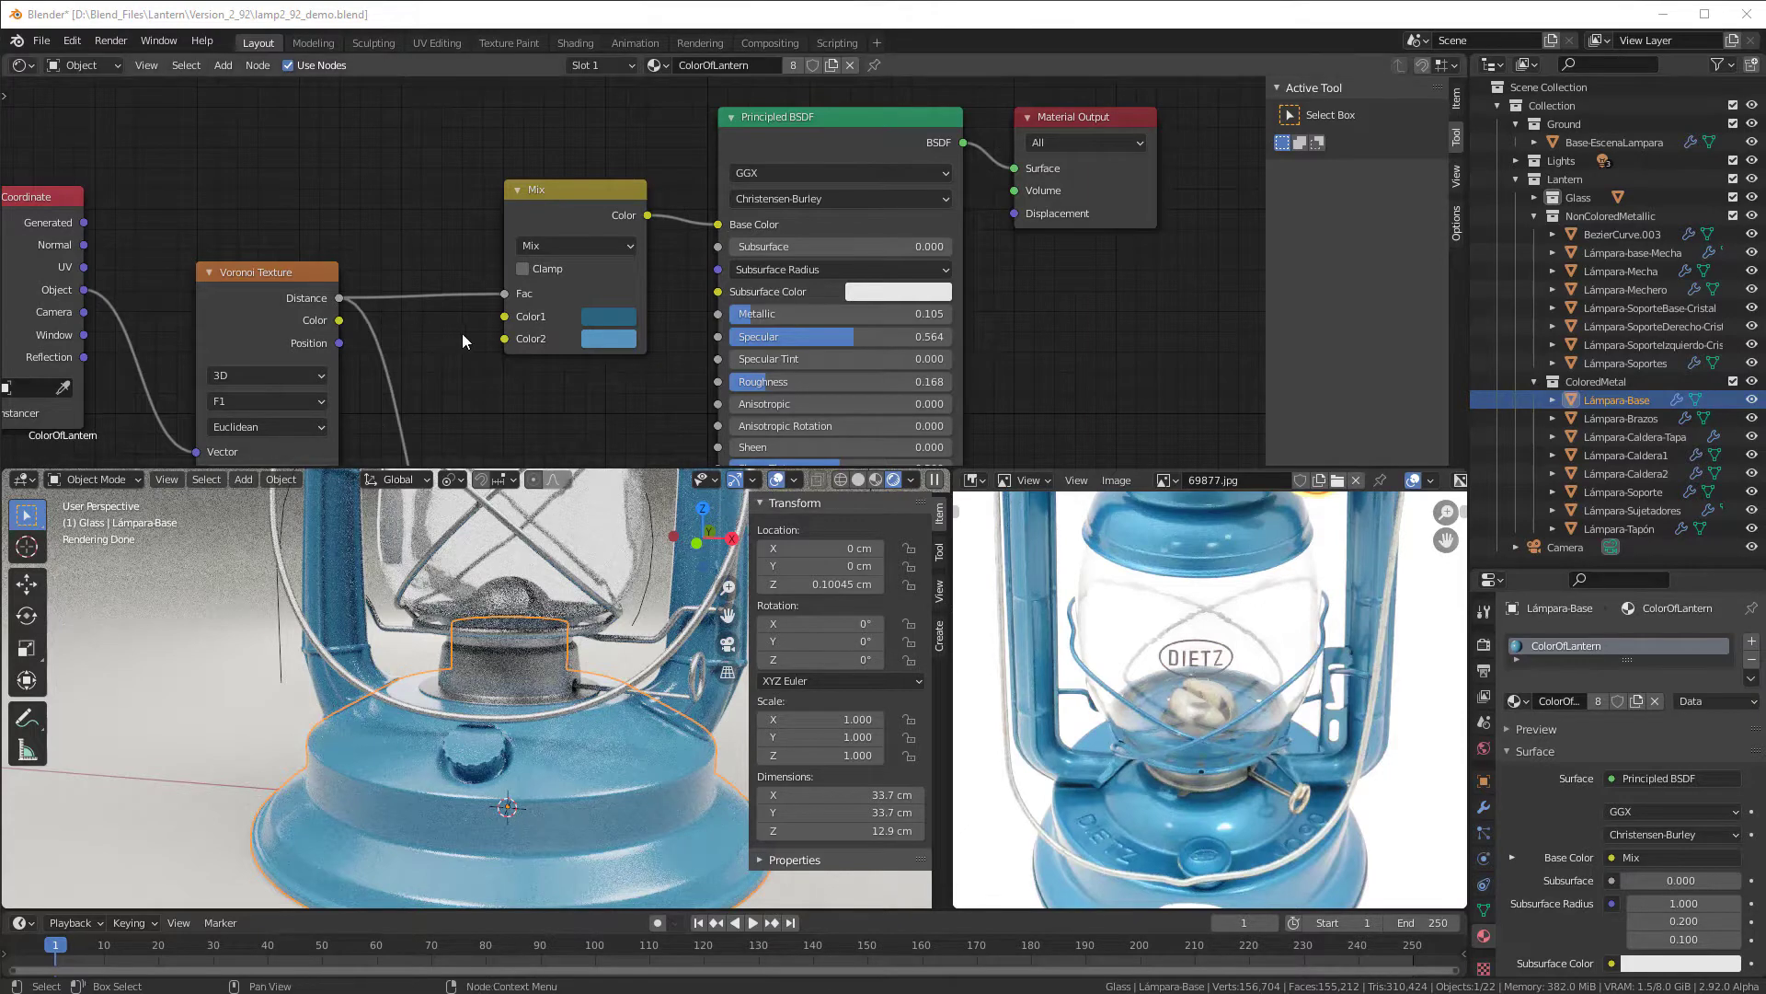
Step: Select the lantern's arms, cap and base in turn to check the material they share, ending on the base
{"action": "scroll", "coordinate": [462, 333], "scroll_direction": "down", "scroll_amount": 2}
{"action": "left_click", "coordinate": [665, 737]}
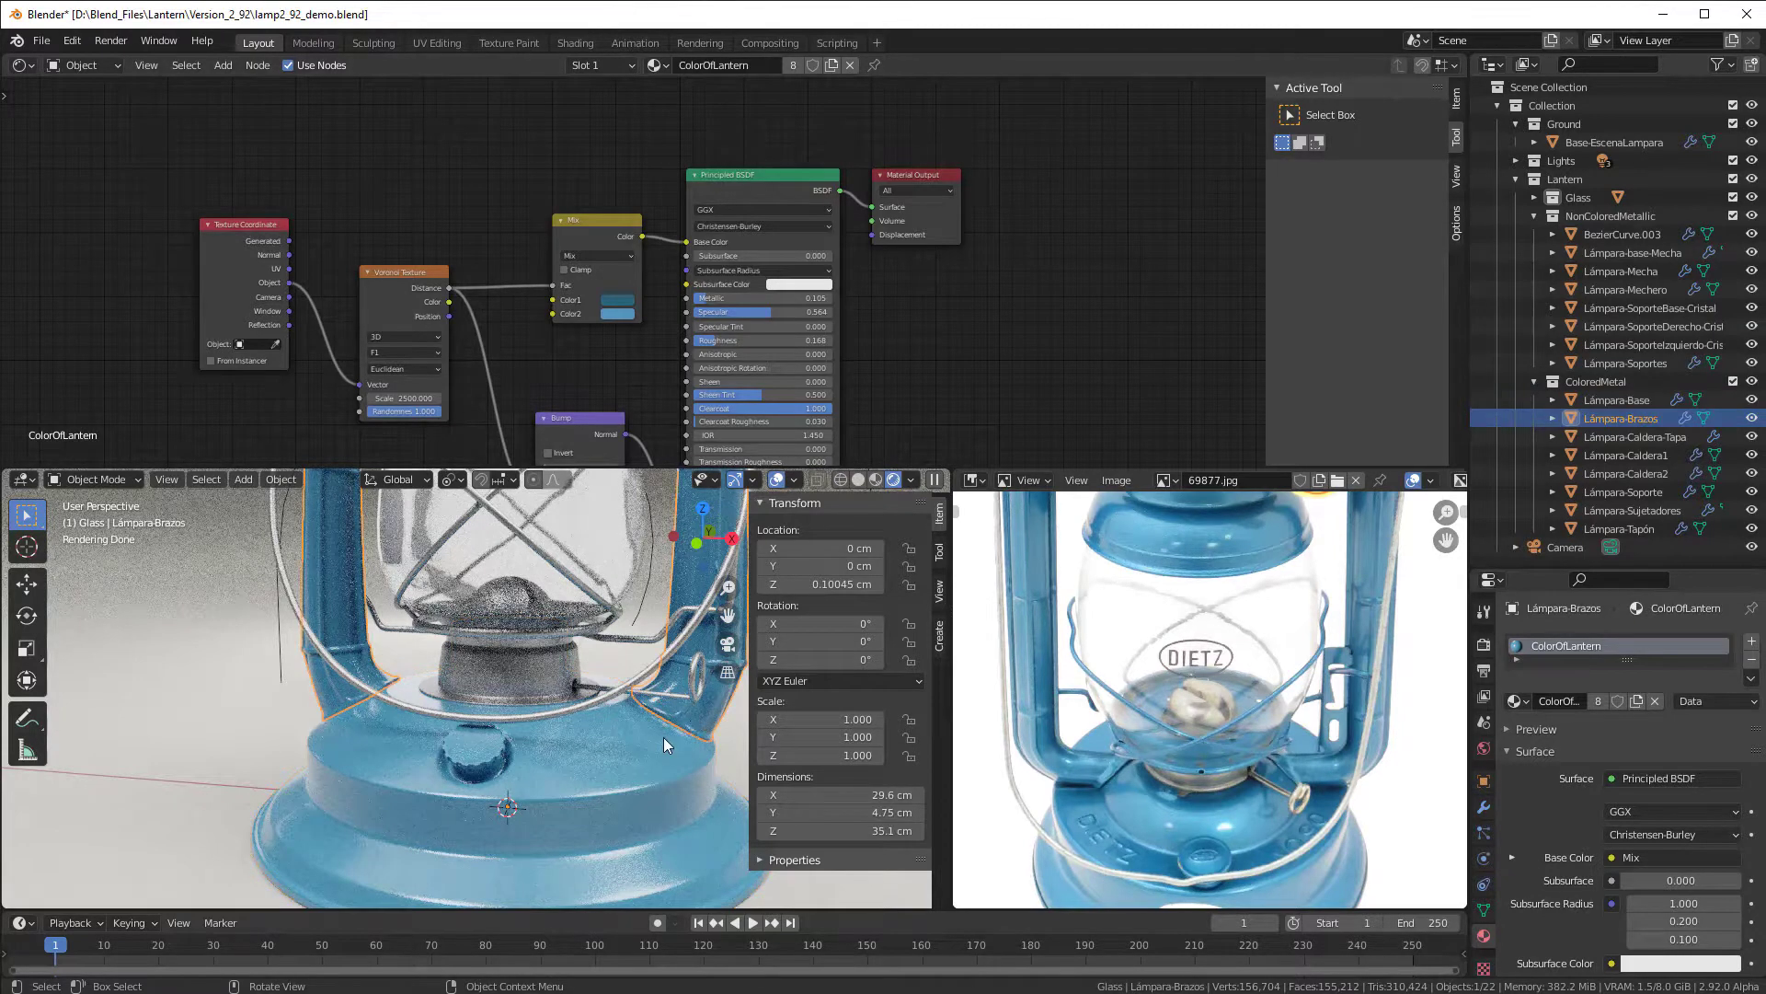
{"action": "left_click", "coordinate": [543, 759]}
{"action": "left_click", "coordinate": [481, 761]}
{"action": "left_click", "coordinate": [386, 783]}
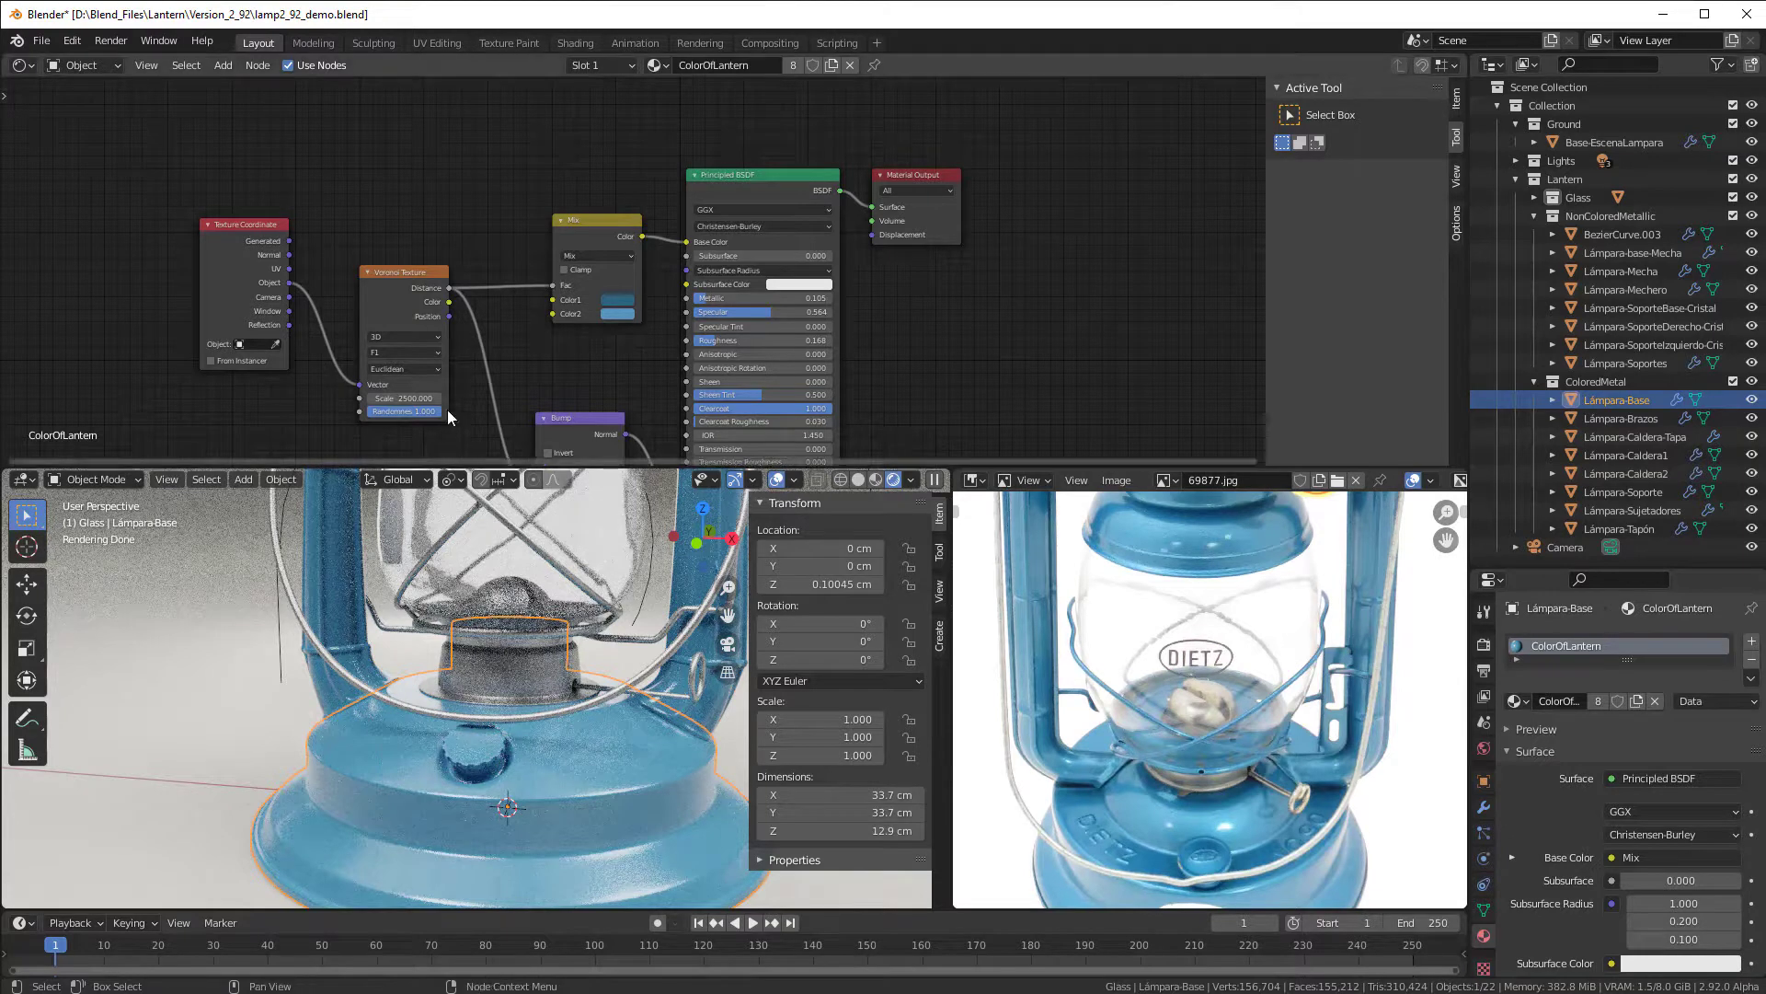
Step: Move the Bump node up so it sits directly beneath the Mix node
{"action": "scroll", "coordinate": [667, 274], "scroll_direction": "up", "scroll_amount": 2}
{"action": "middle_click_drag", "start_coordinate": [627, 289], "coordinate": [615, 333]}
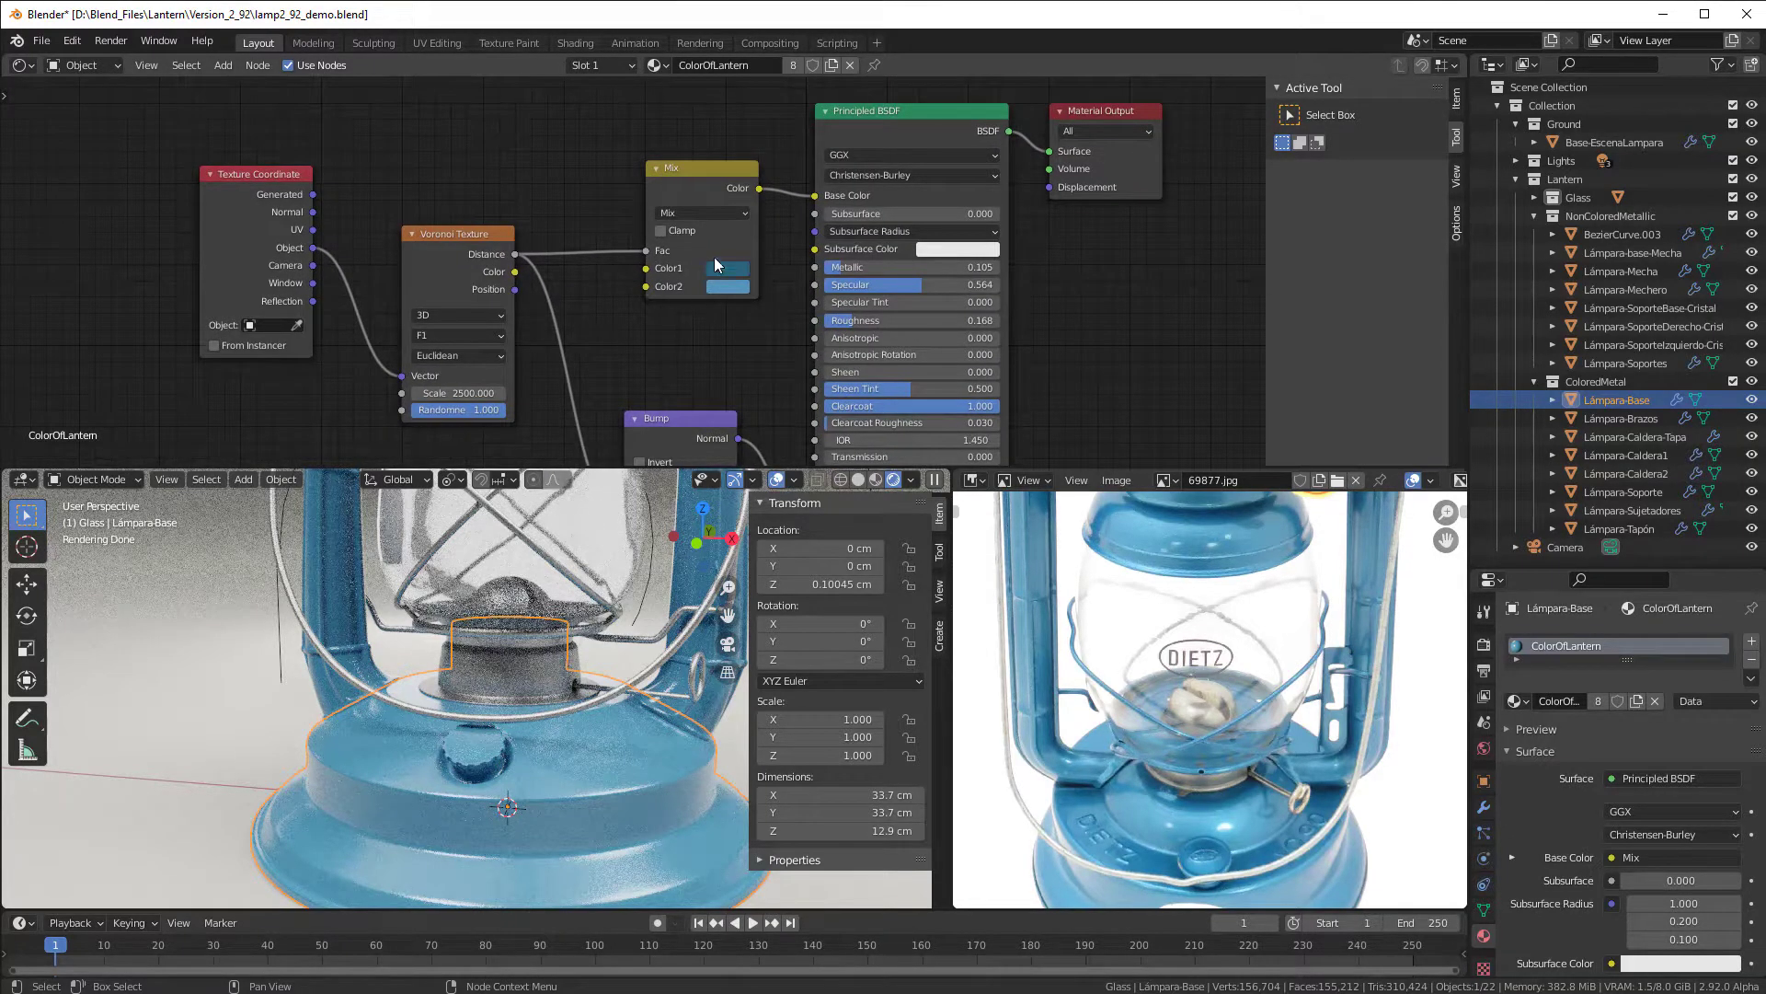
{"action": "left_click_drag", "start_coordinate": [682, 425], "coordinate": [699, 368]}
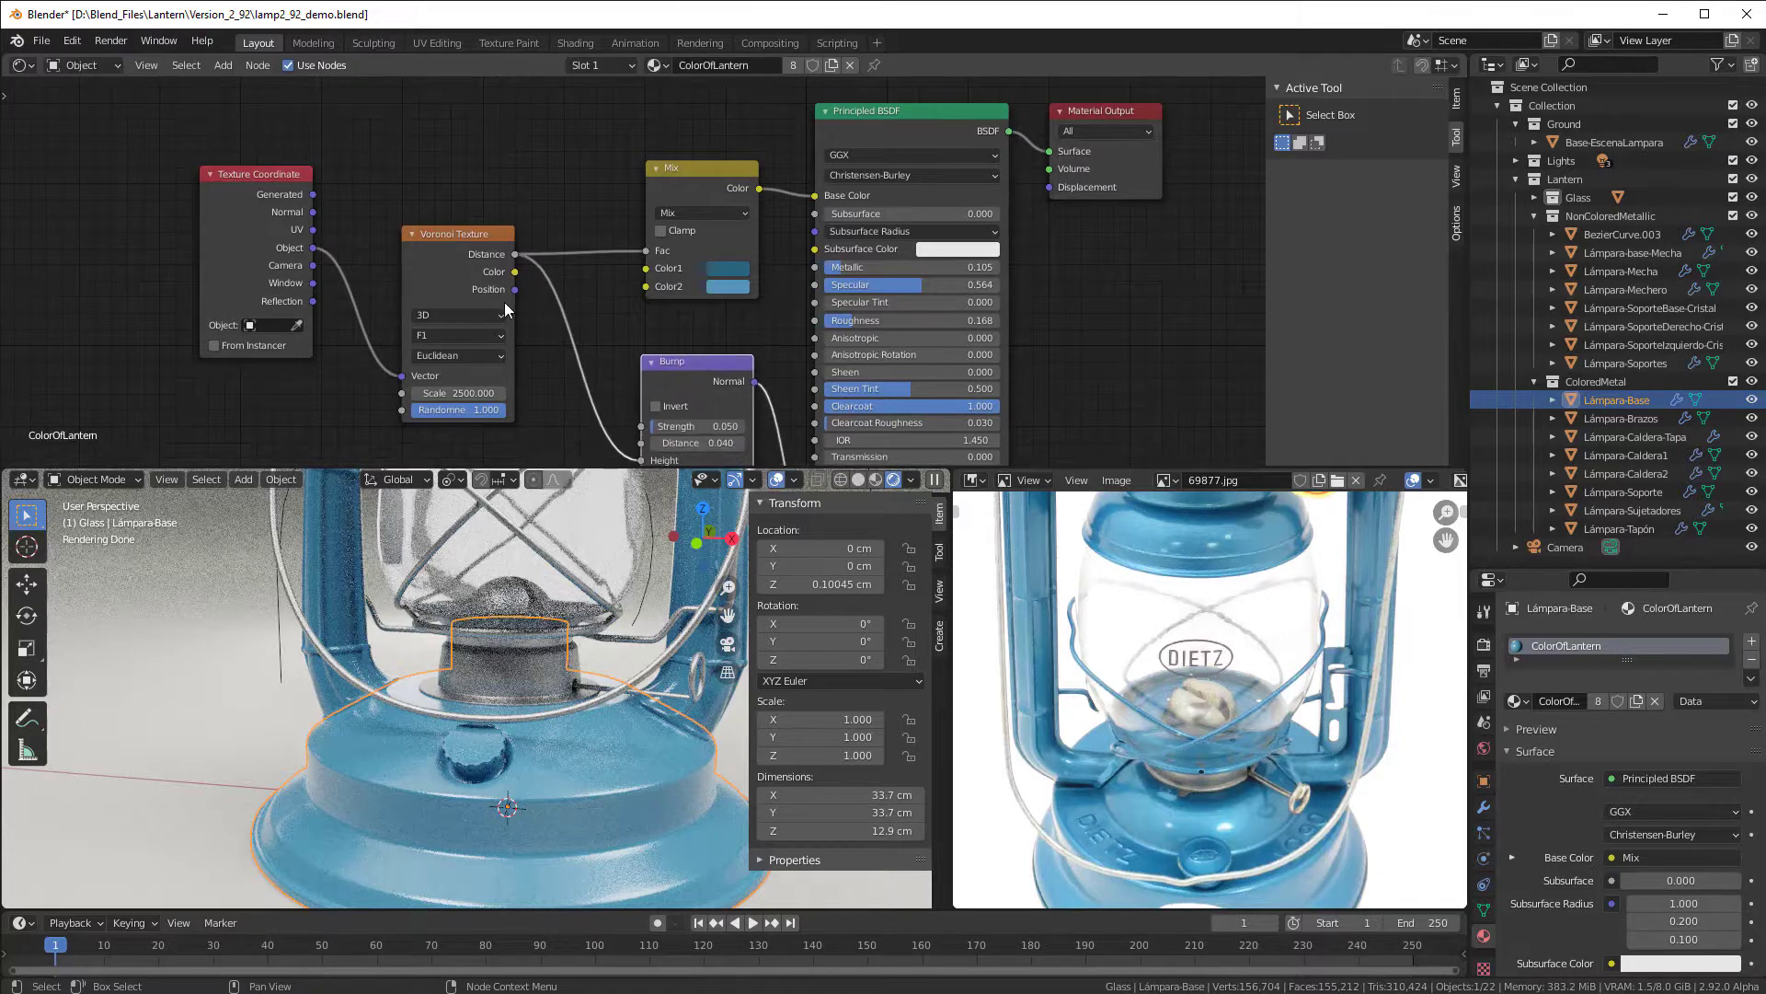
Step: Group the Texture Coordinate, Voronoi Texture, Mix and Bump nodes into a single node group
{"action": "scroll", "coordinate": [563, 296], "scroll_direction": "down", "scroll_amount": 2}
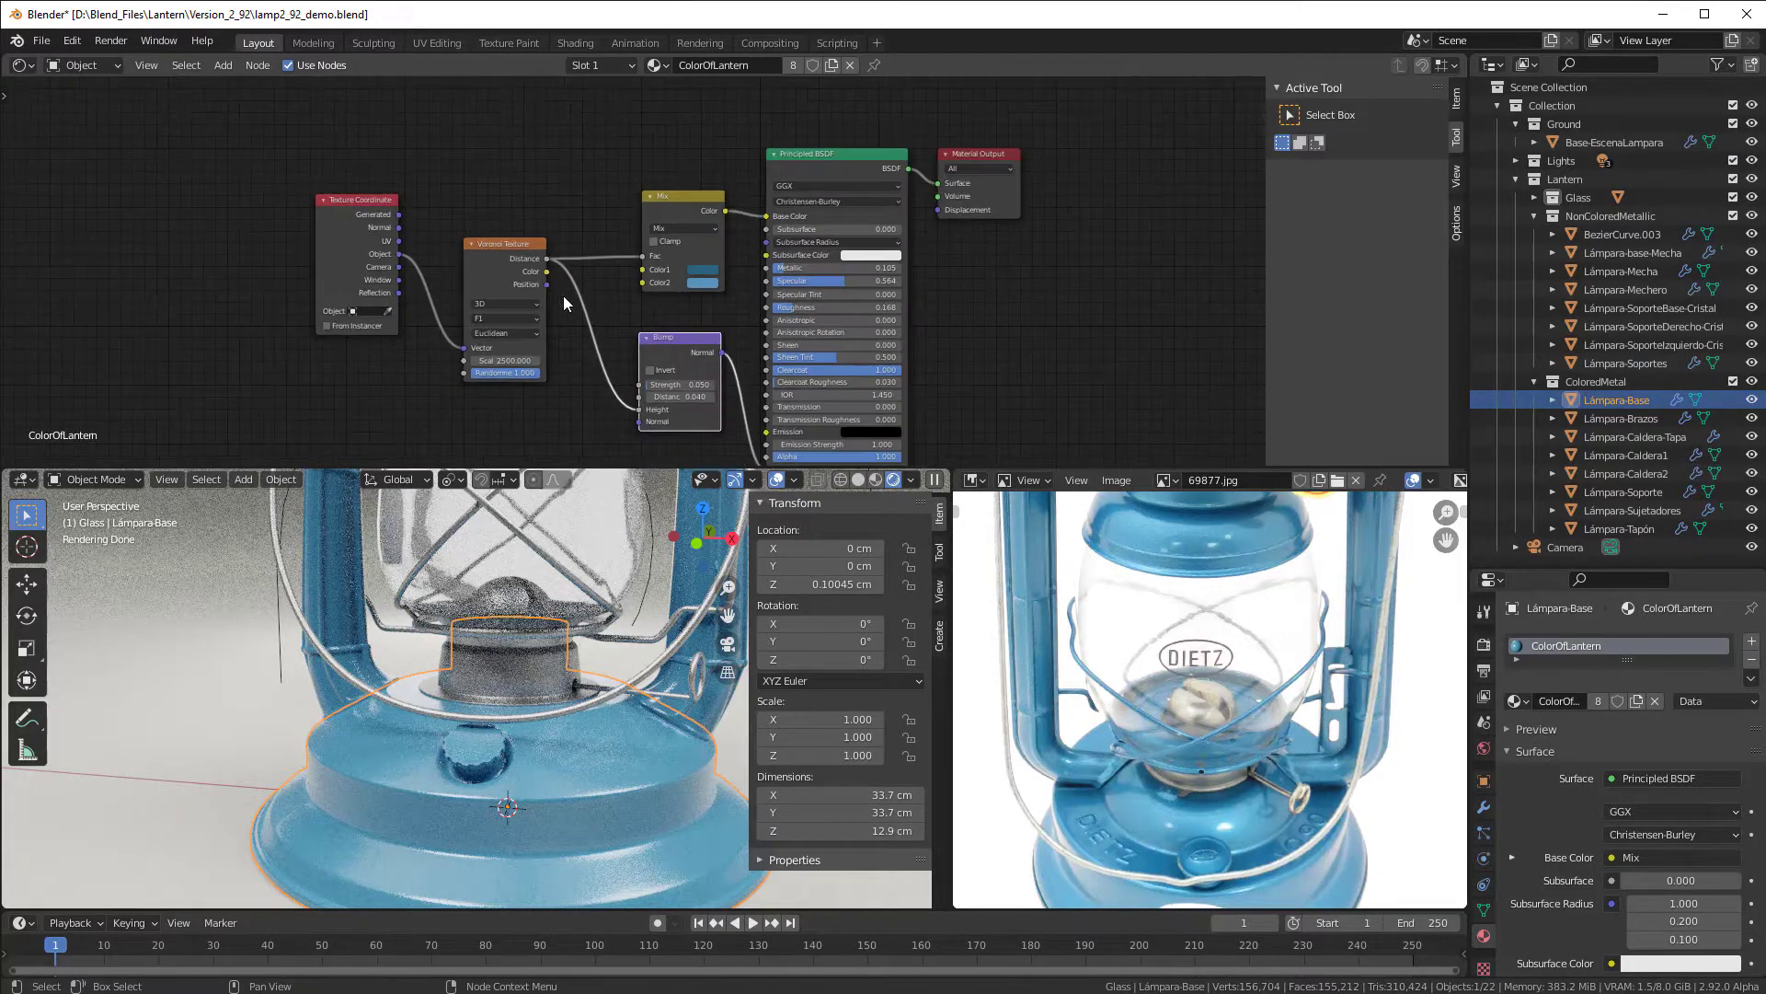
{"action": "left_click_drag", "start_coordinate": [326, 140], "coordinate": [736, 438]}
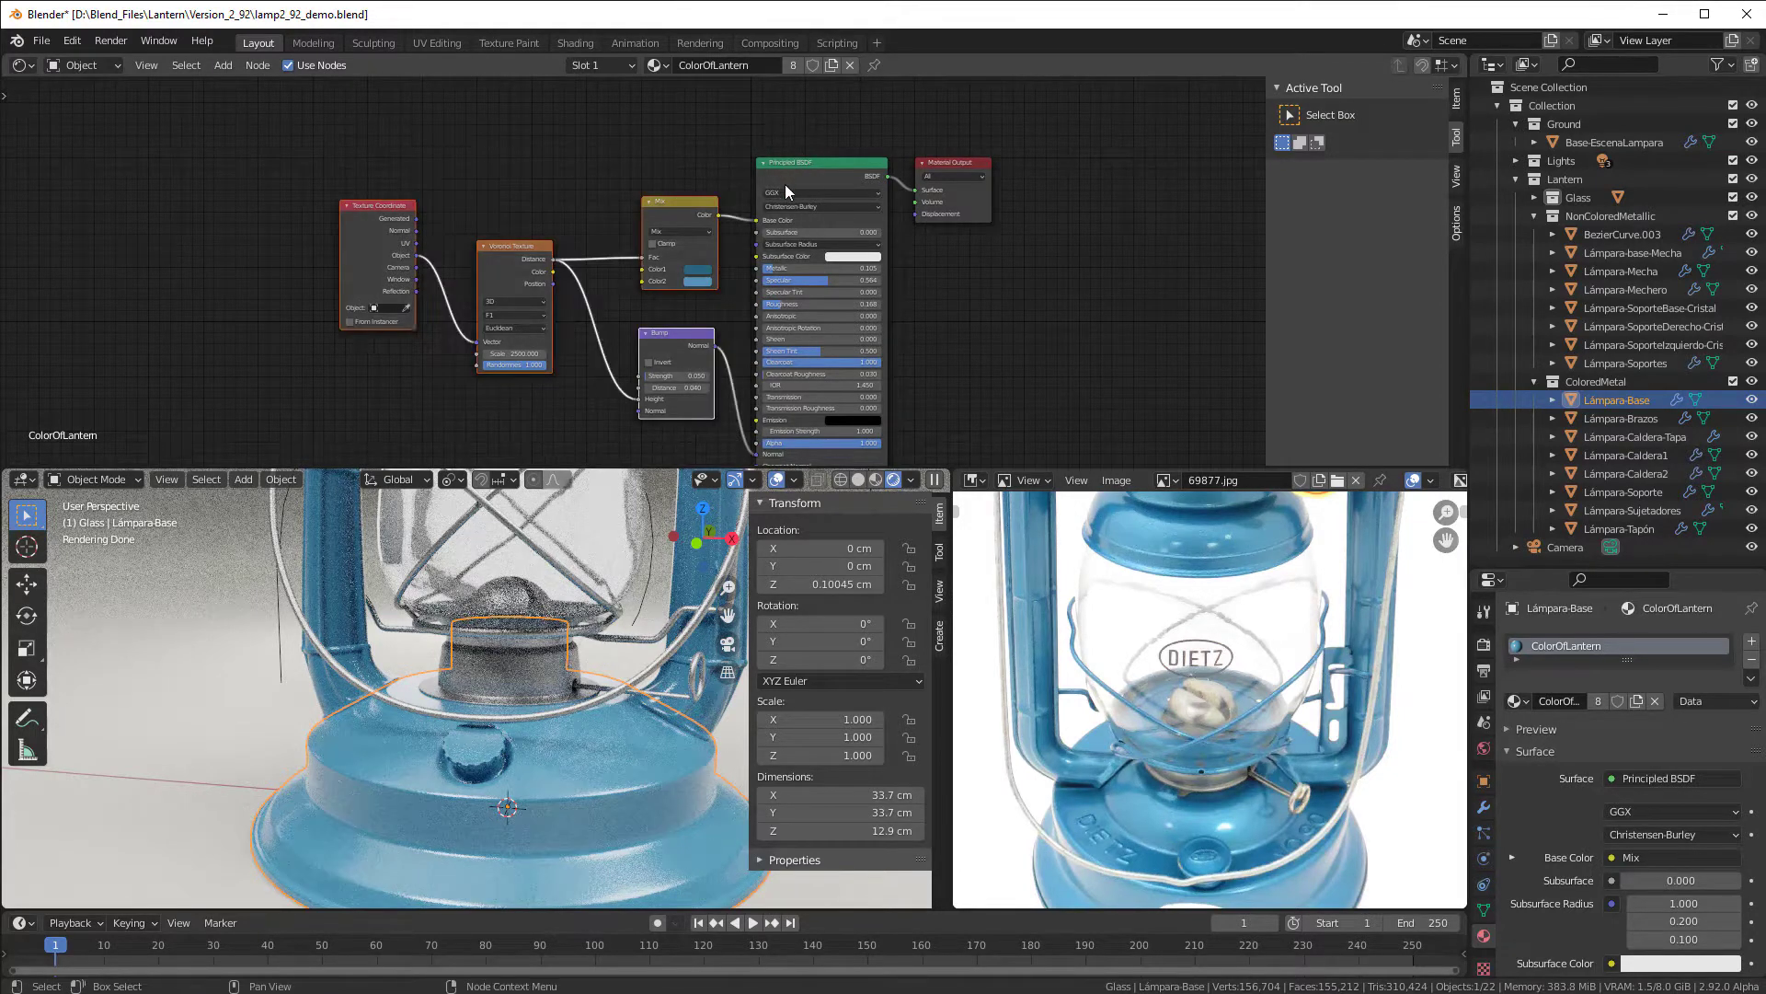
{"action": "scroll", "coordinate": [800, 198], "scroll_direction": "up", "scroll_amount": 3}
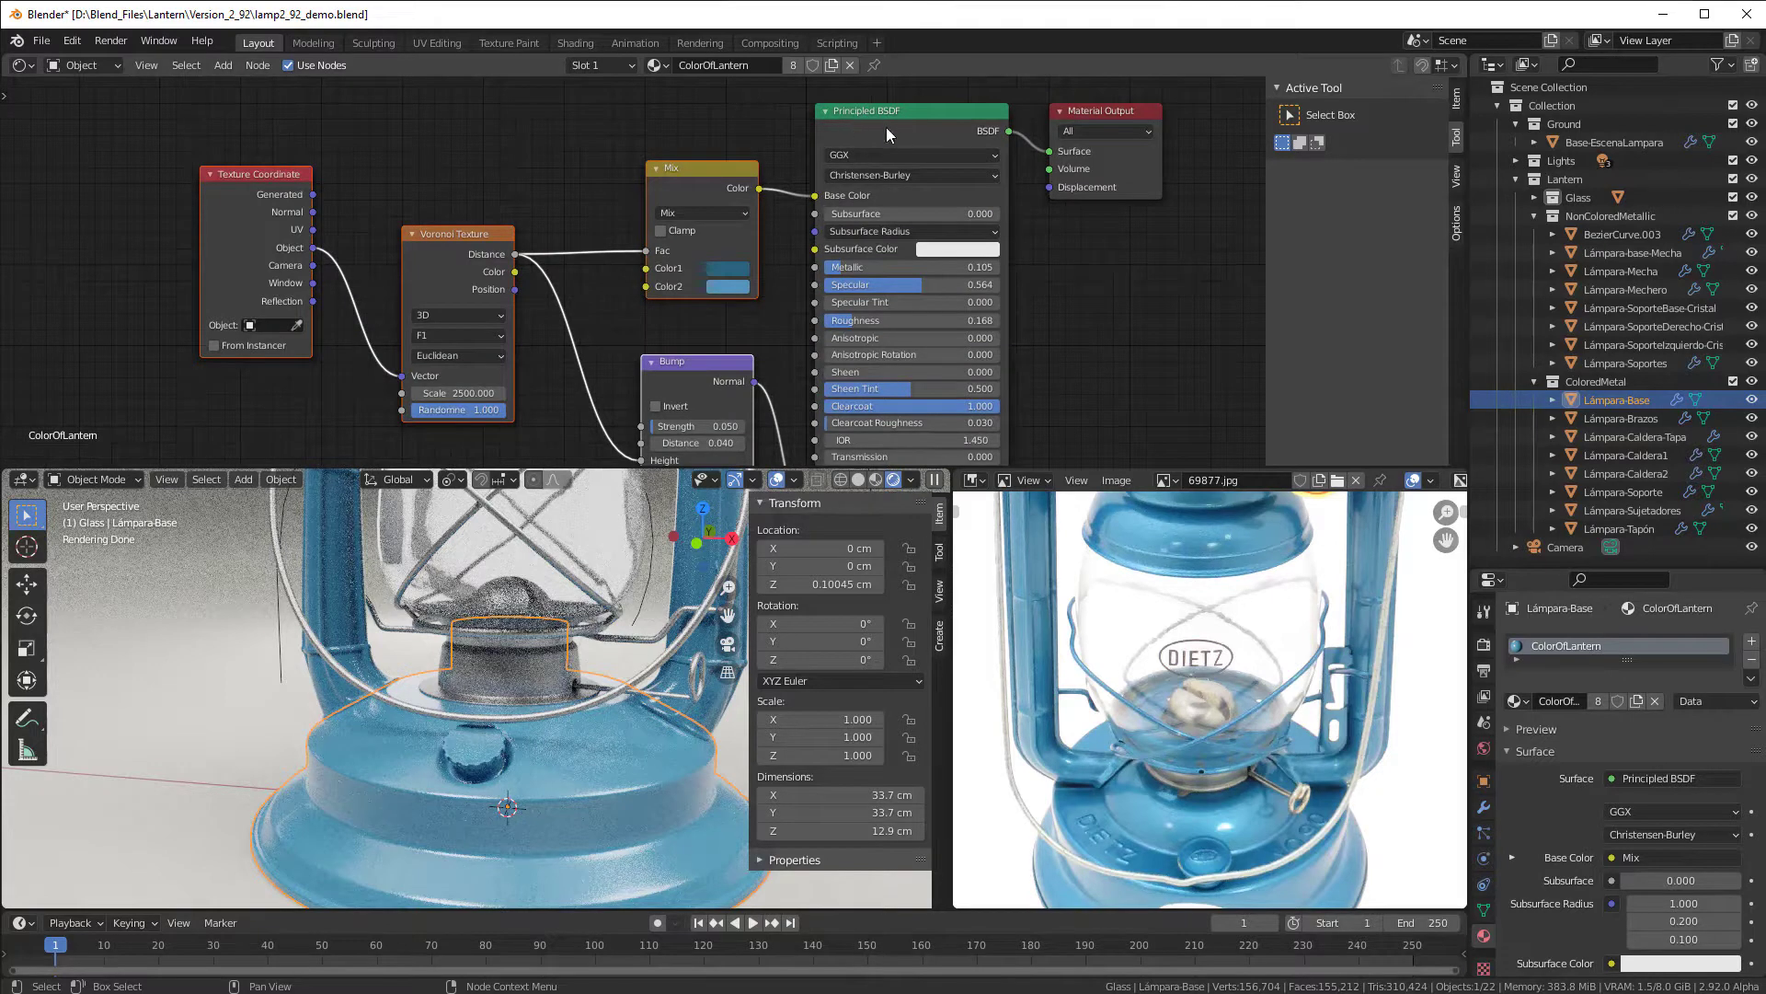
{"action": "middle_click_drag", "start_coordinate": [429, 357], "coordinate": [589, 305]}
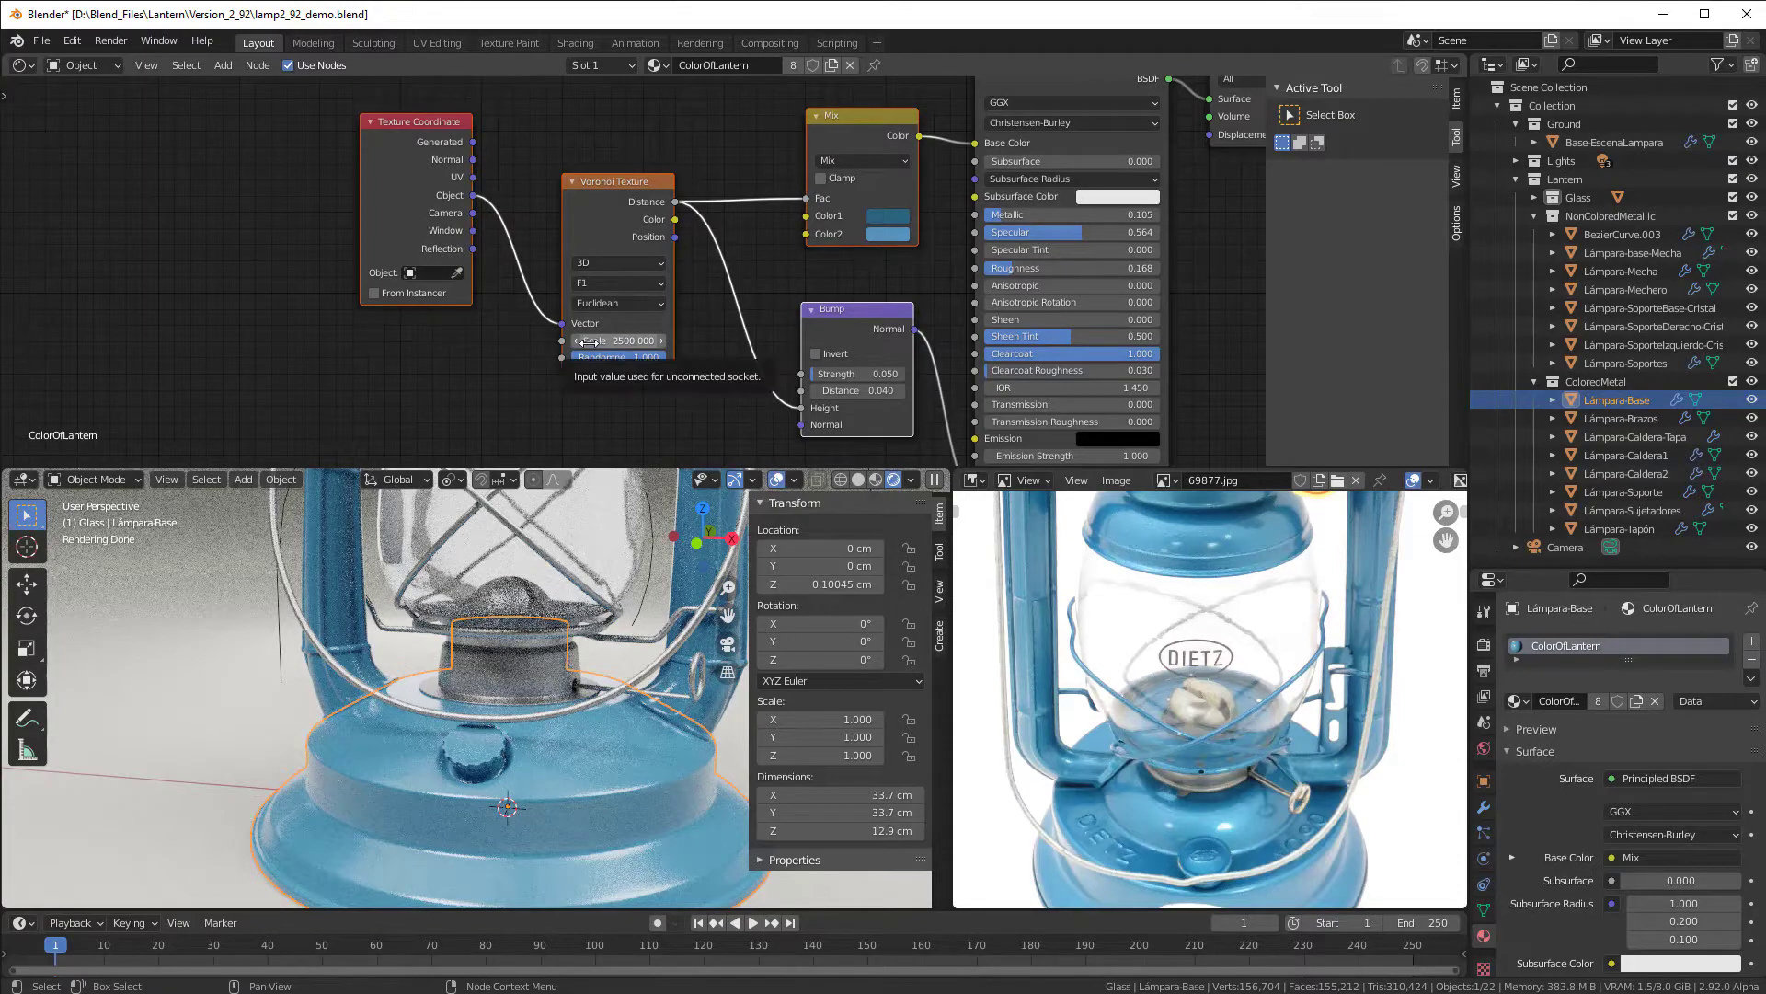
{"action": "key", "text": "ctrl+g"}
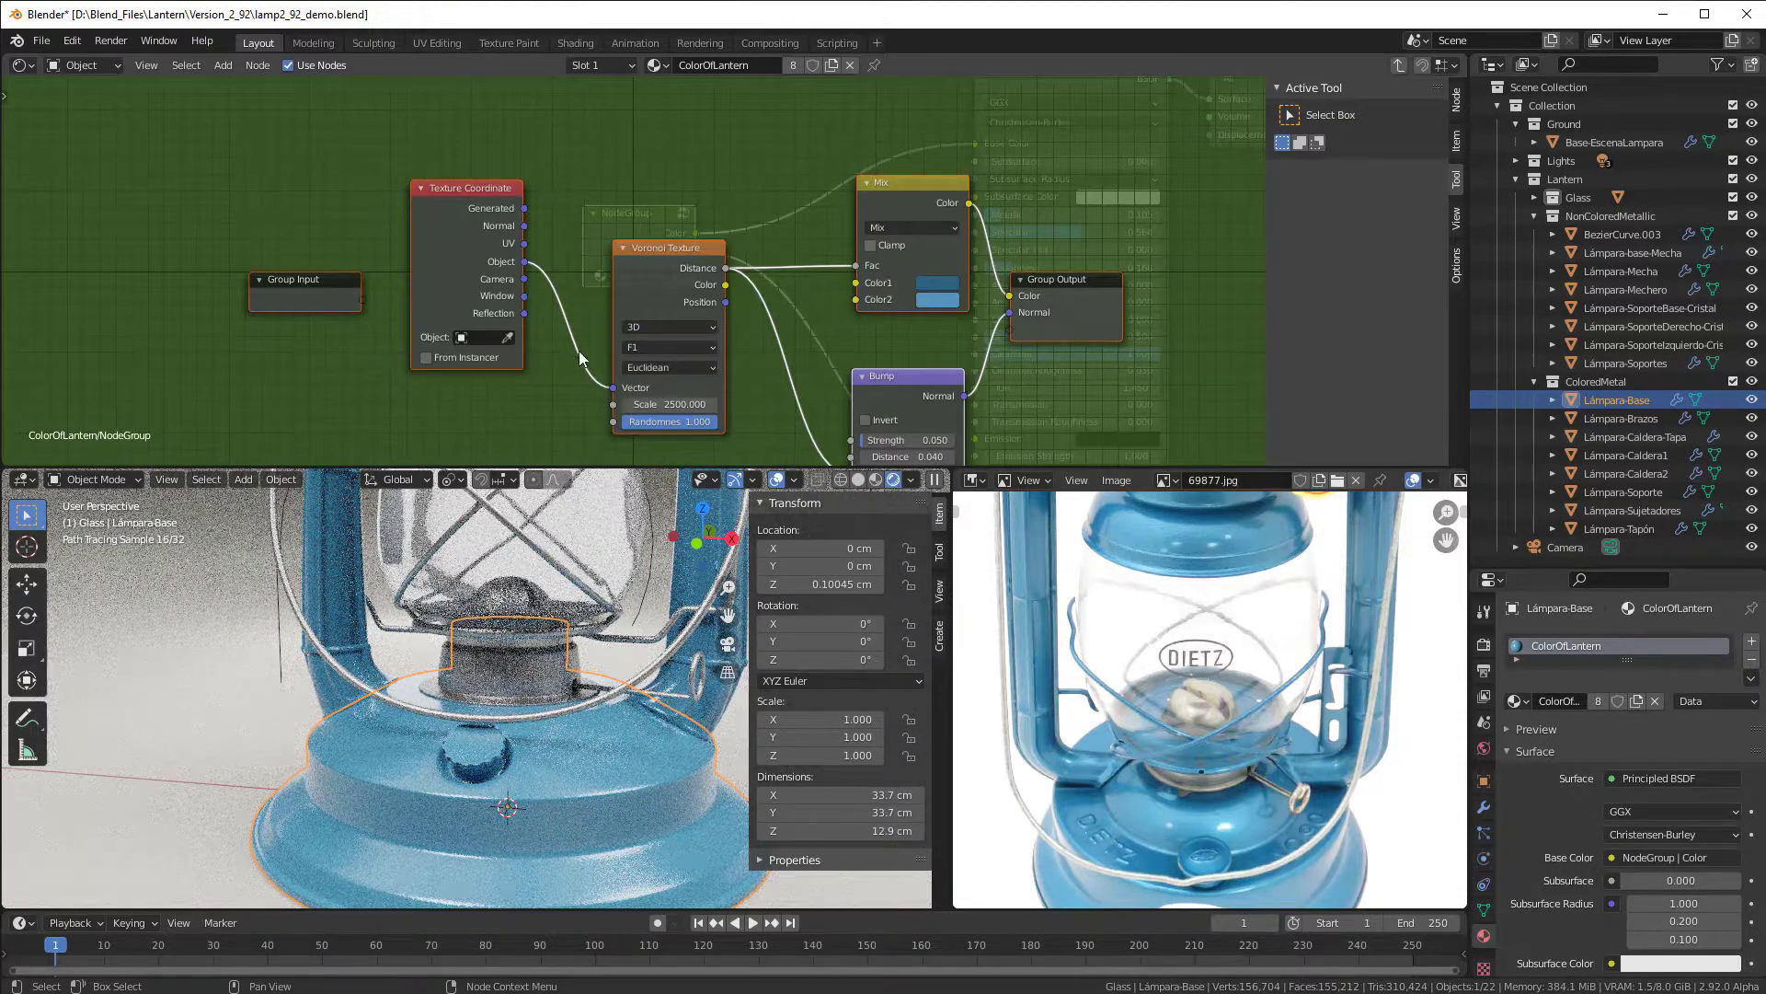
Step: Expose the Mix node's Color1 and Color2 as inputs of the group by linking them to Group Input
{"action": "middle_click_drag", "start_coordinate": [565, 405], "coordinate": [662, 344]}
{"action": "middle_click_drag", "start_coordinate": [420, 254], "coordinate": [381, 275]}
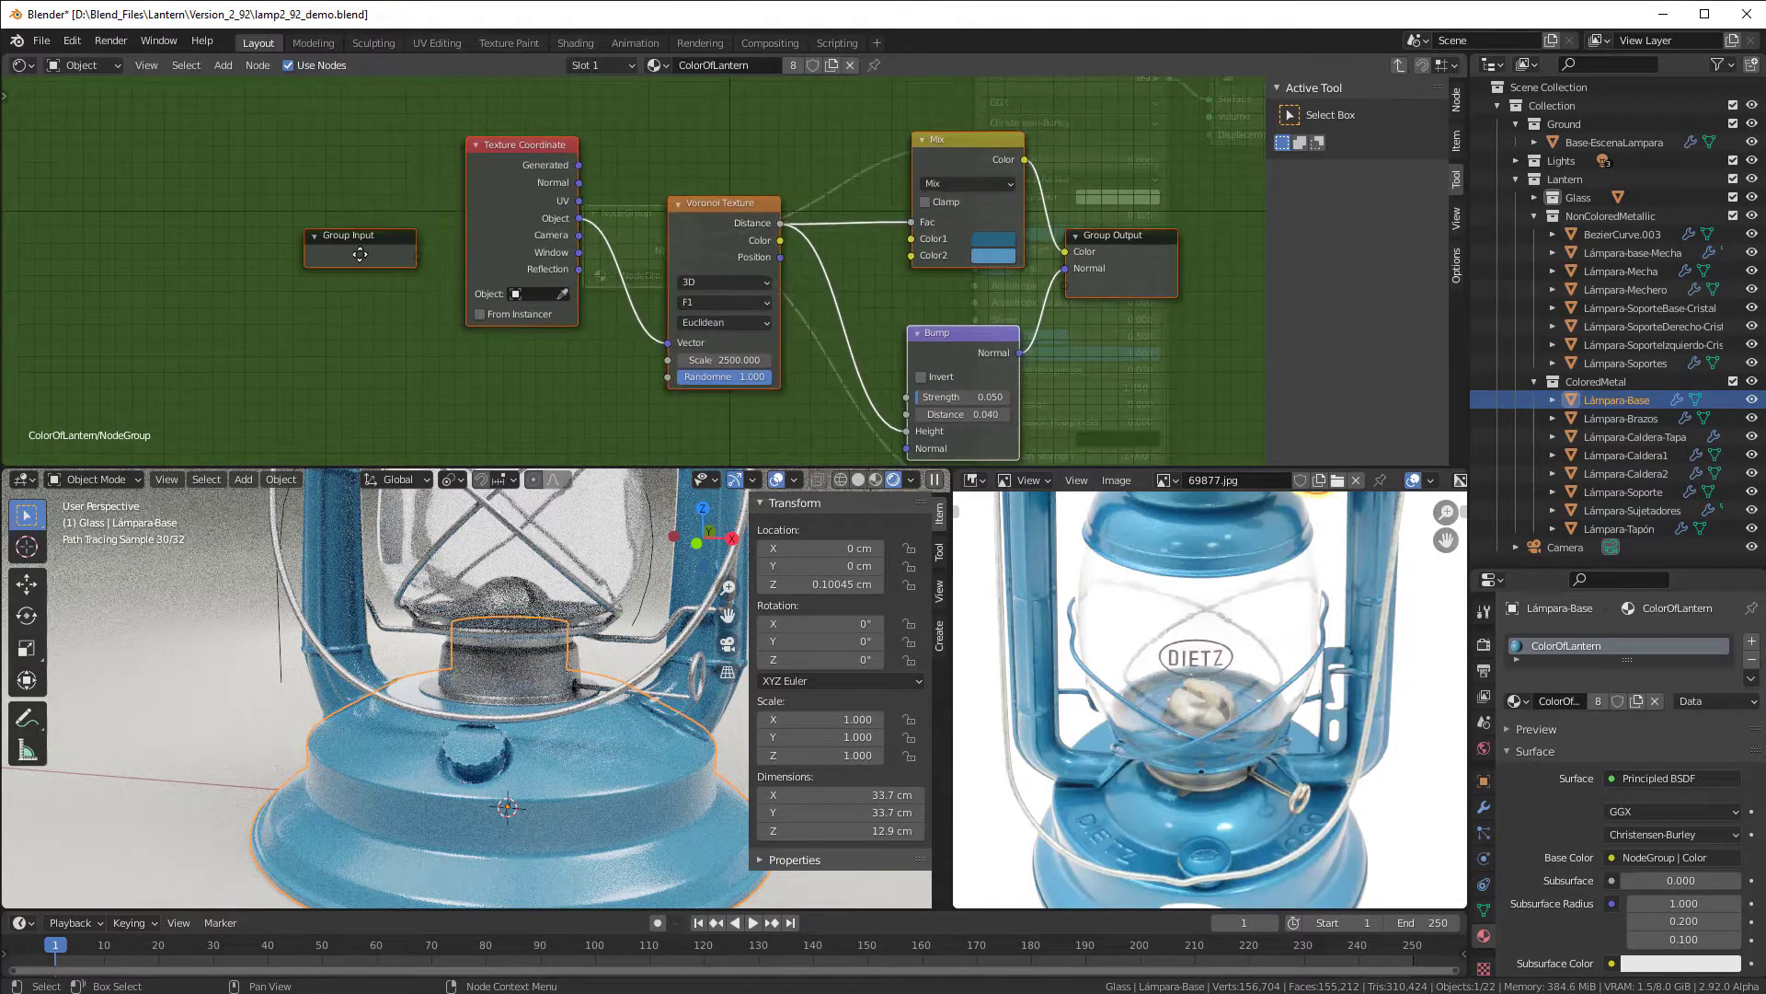
{"action": "left_click", "coordinate": [1124, 256]}
{"action": "scroll", "coordinate": [372, 322], "scroll_direction": "up", "scroll_amount": 2}
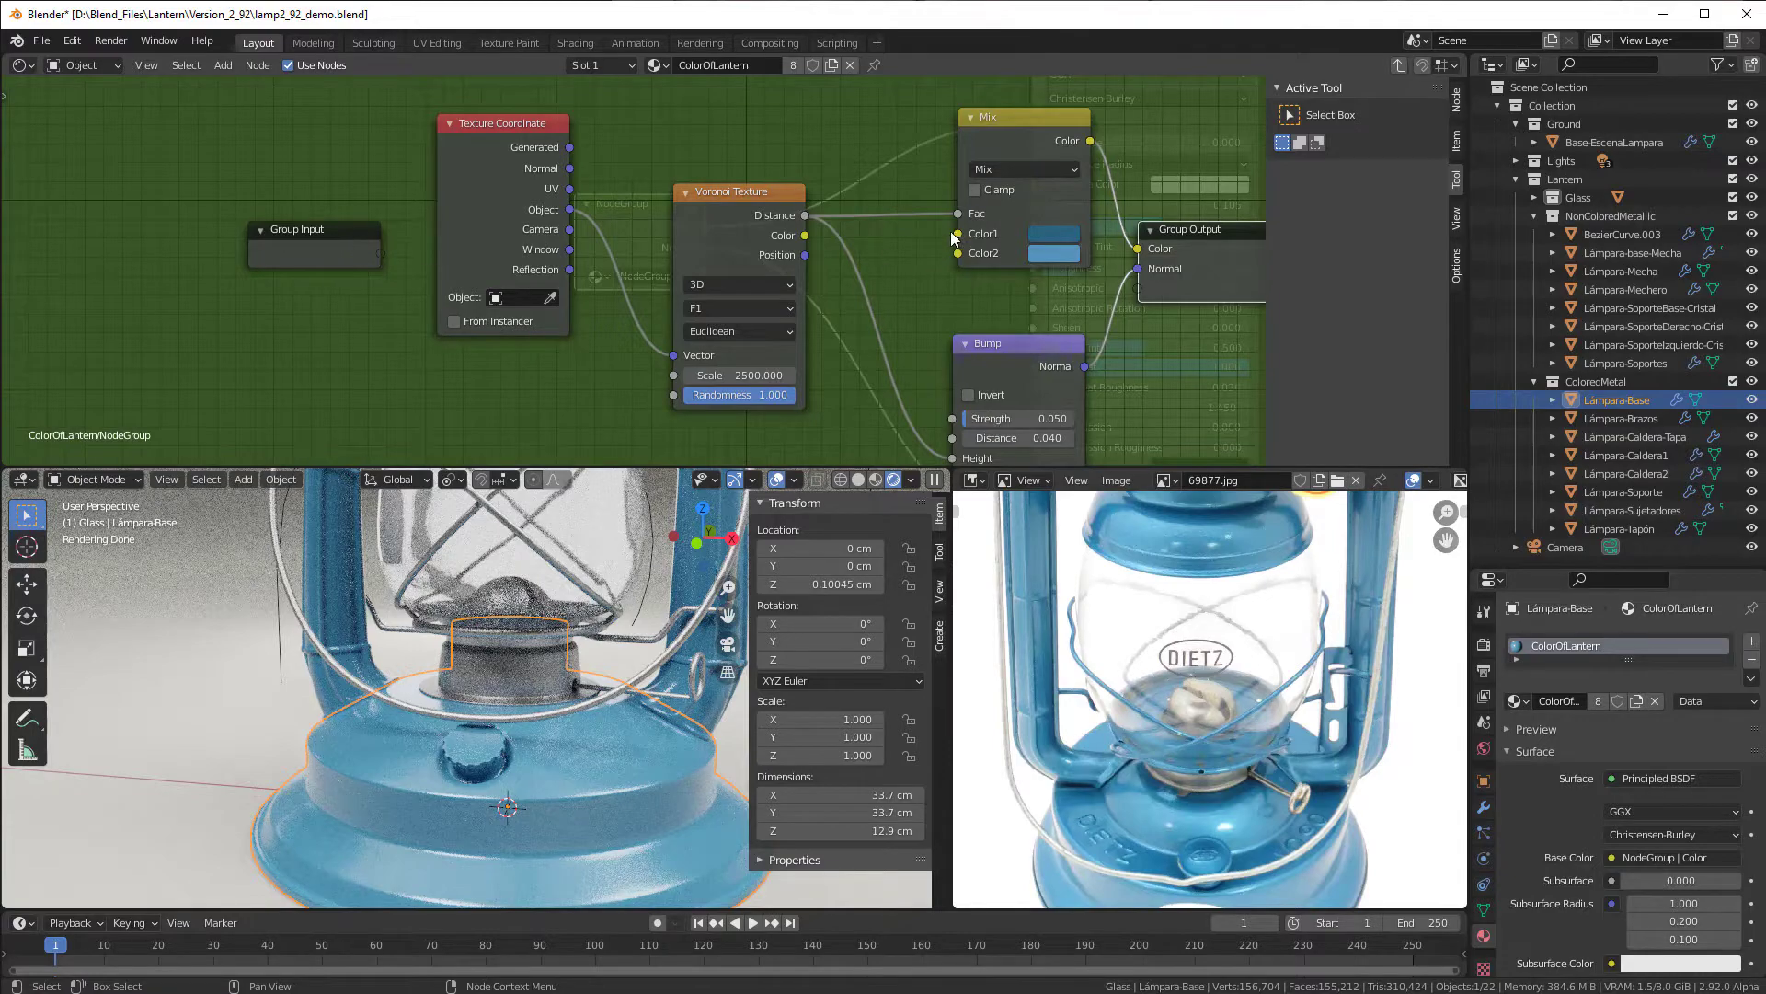
{"action": "left_click_drag", "start_coordinate": [957, 234], "coordinate": [383, 255]}
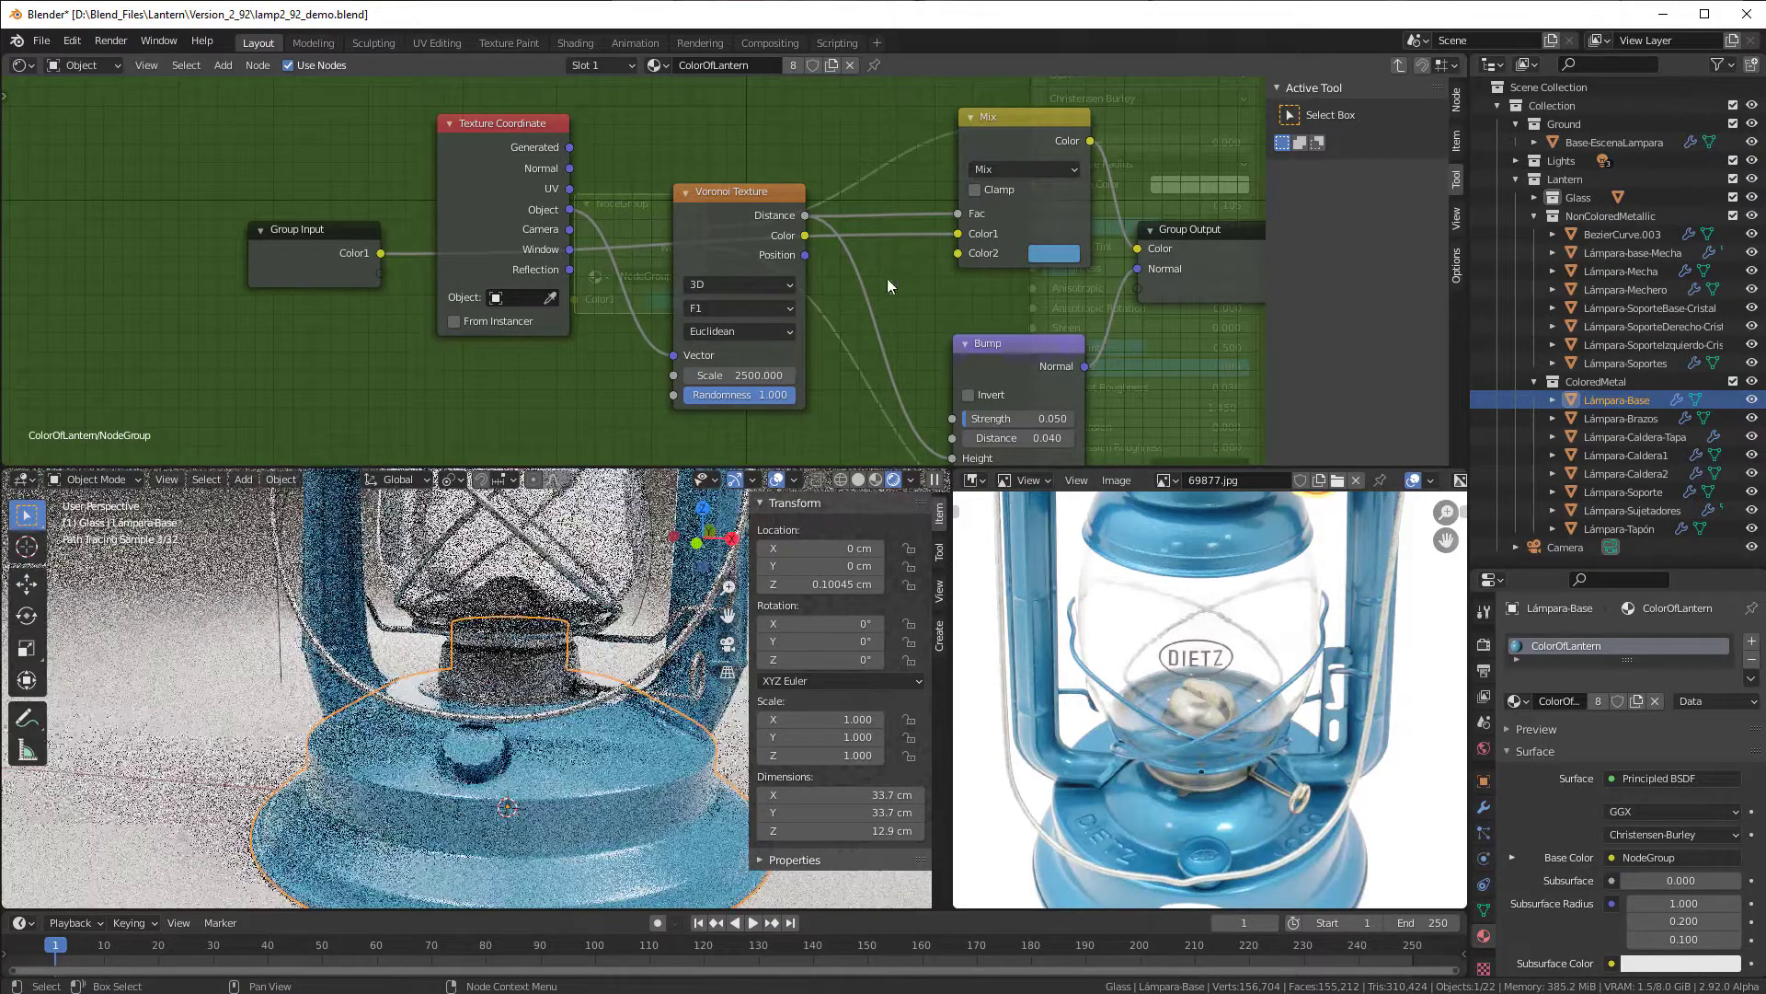
{"action": "left_click_drag", "start_coordinate": [957, 253], "coordinate": [251, 241]}
Step: Tidy the group's layout by repositioning the Bump, Group Output and Group Input nodes
{"action": "left_click_drag", "start_coordinate": [1004, 357], "coordinate": [988, 343]}
{"action": "left_click_drag", "start_coordinate": [1169, 256], "coordinate": [1166, 277]}
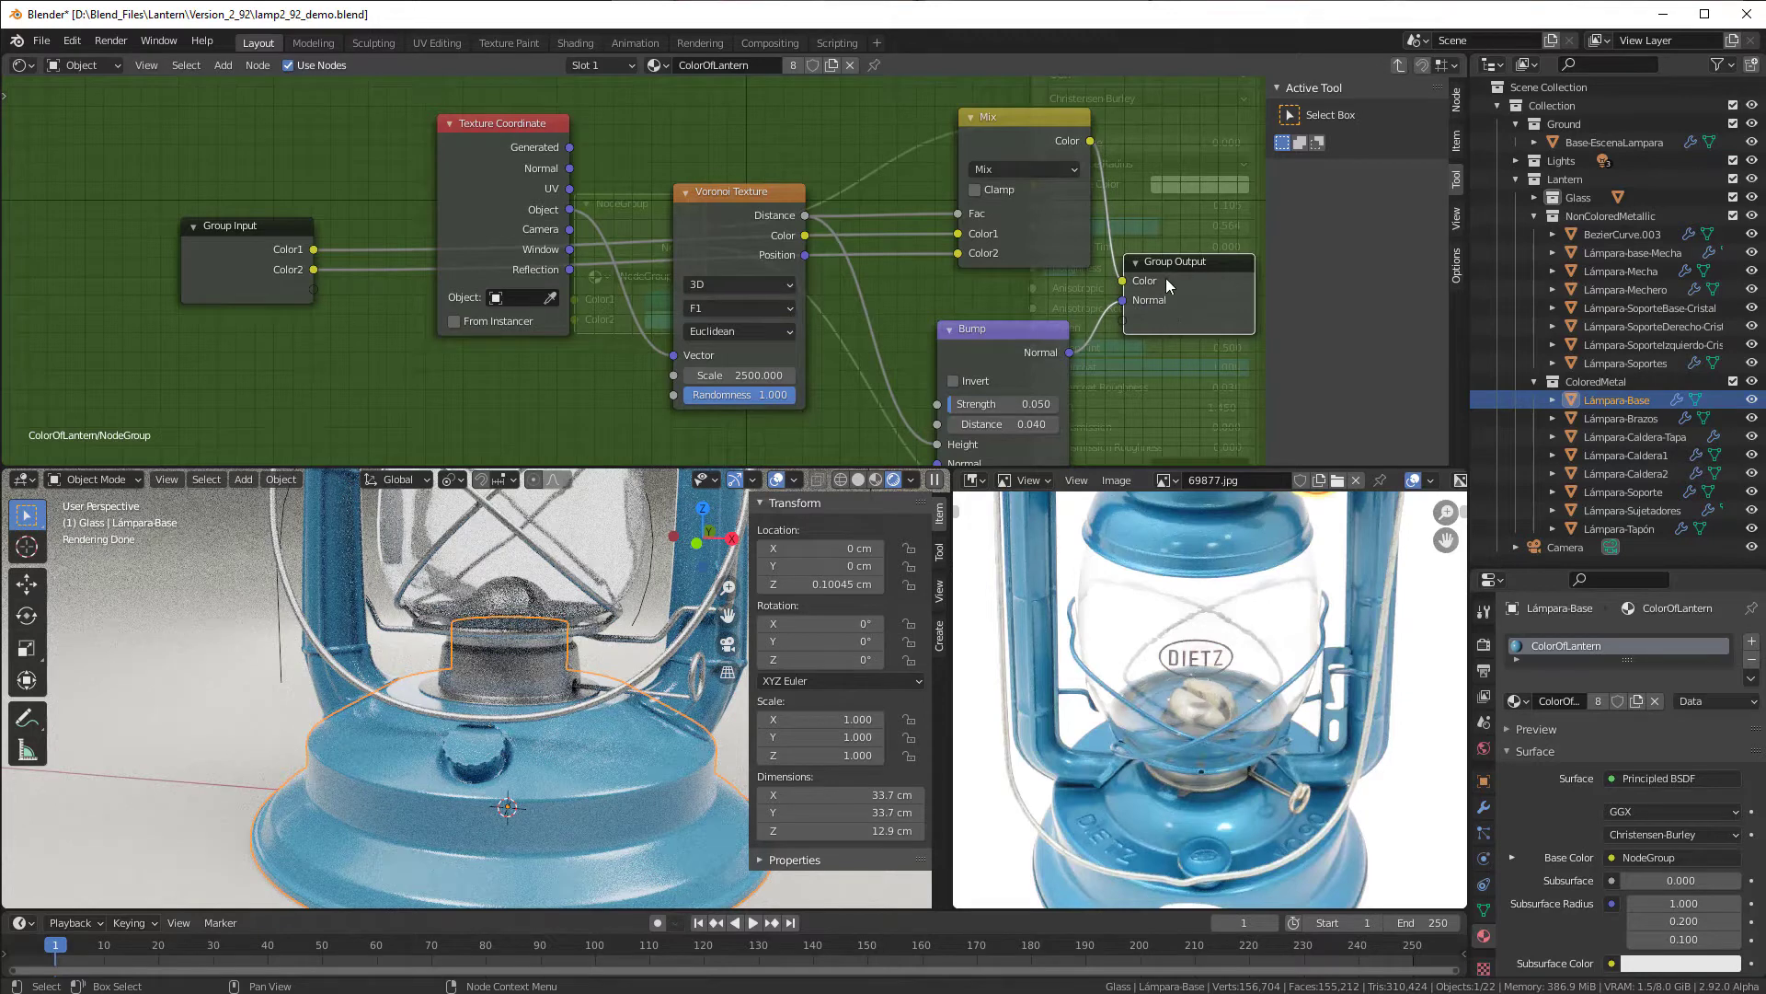
{"action": "left_click_drag", "start_coordinate": [227, 245], "coordinate": [235, 194]}
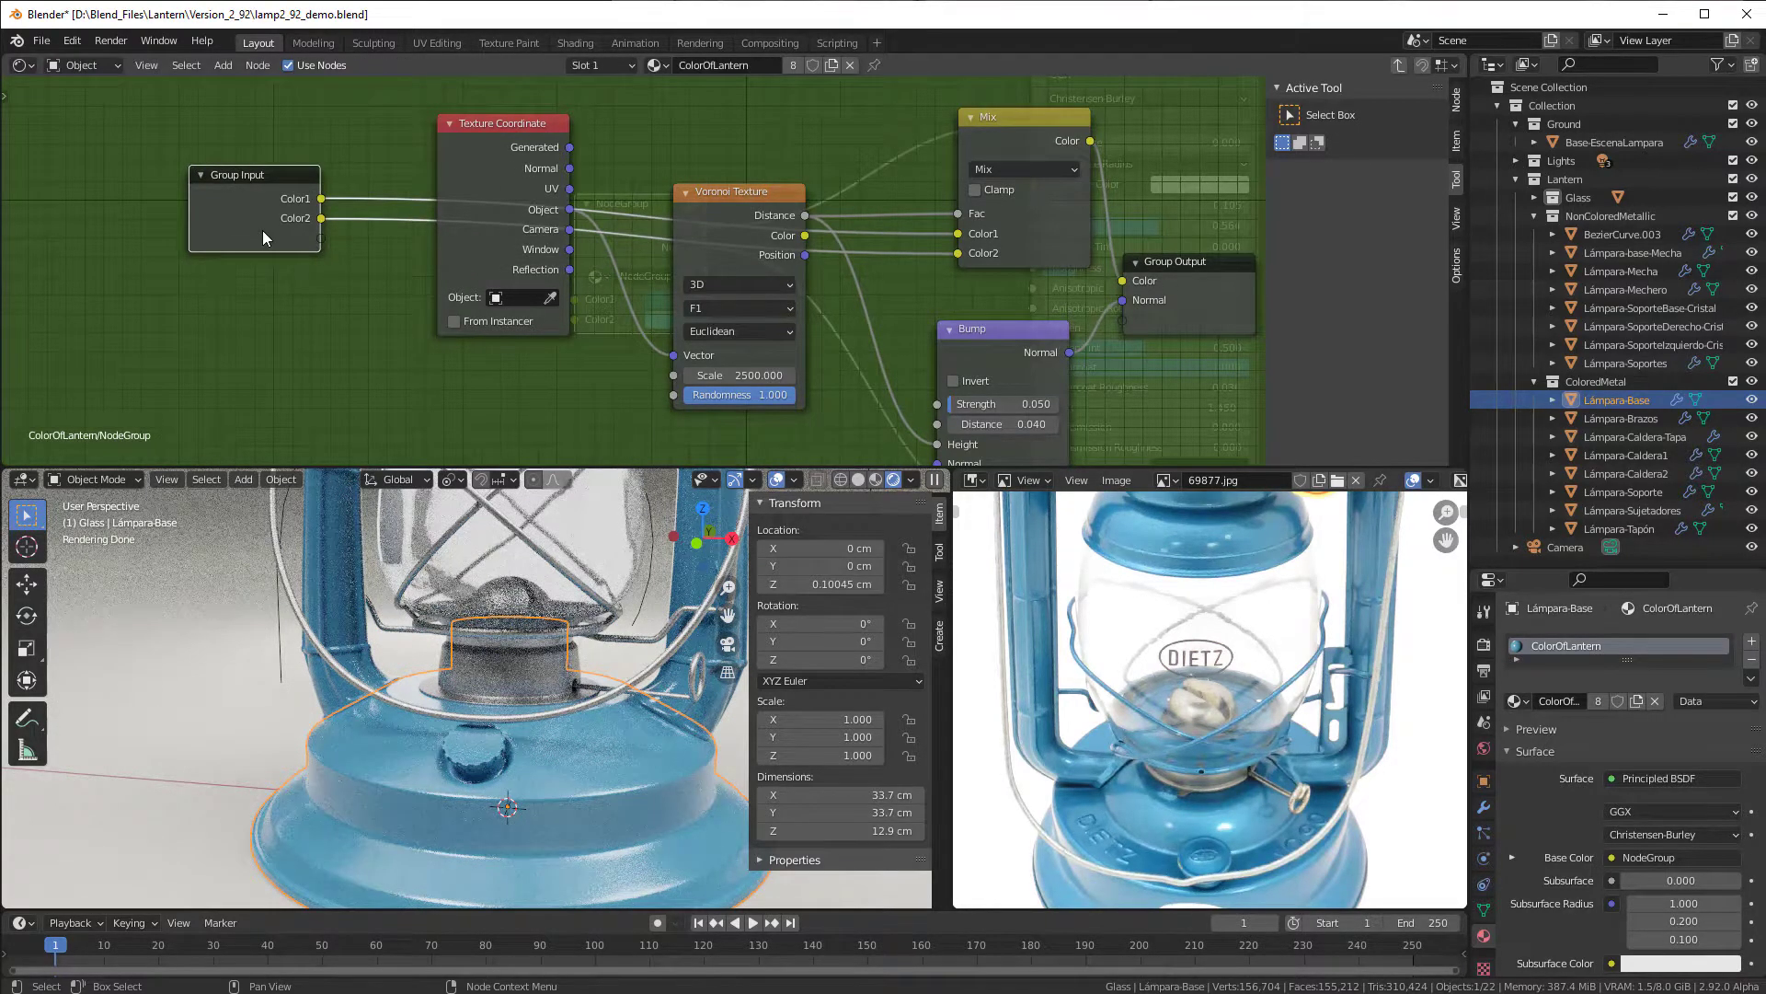
Step: Leave the node group and place its node closer to the Principled BSDF
{"action": "key", "text": "Tab"}
{"action": "scroll", "coordinate": [632, 345], "scroll_direction": "down", "scroll_amount": 1}
{"action": "middle_click_drag", "start_coordinate": [639, 242], "coordinate": [542, 221]}
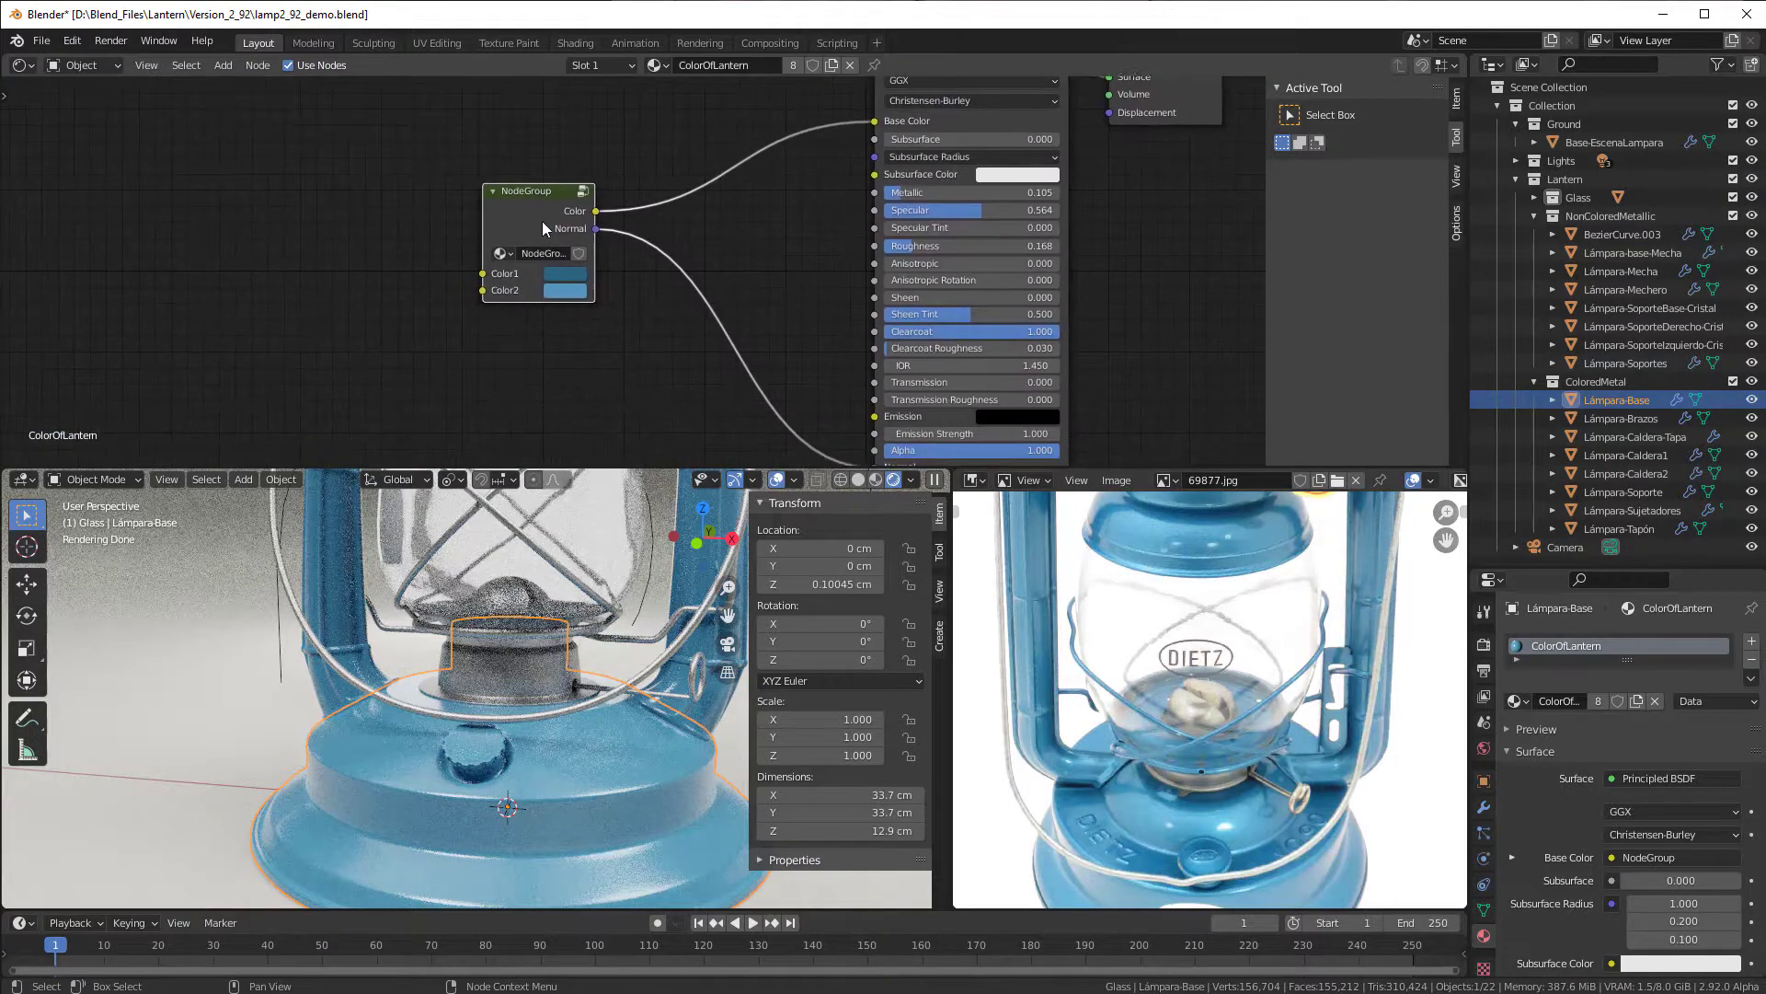
{"action": "left_click_drag", "start_coordinate": [543, 221], "coordinate": [671, 225]}
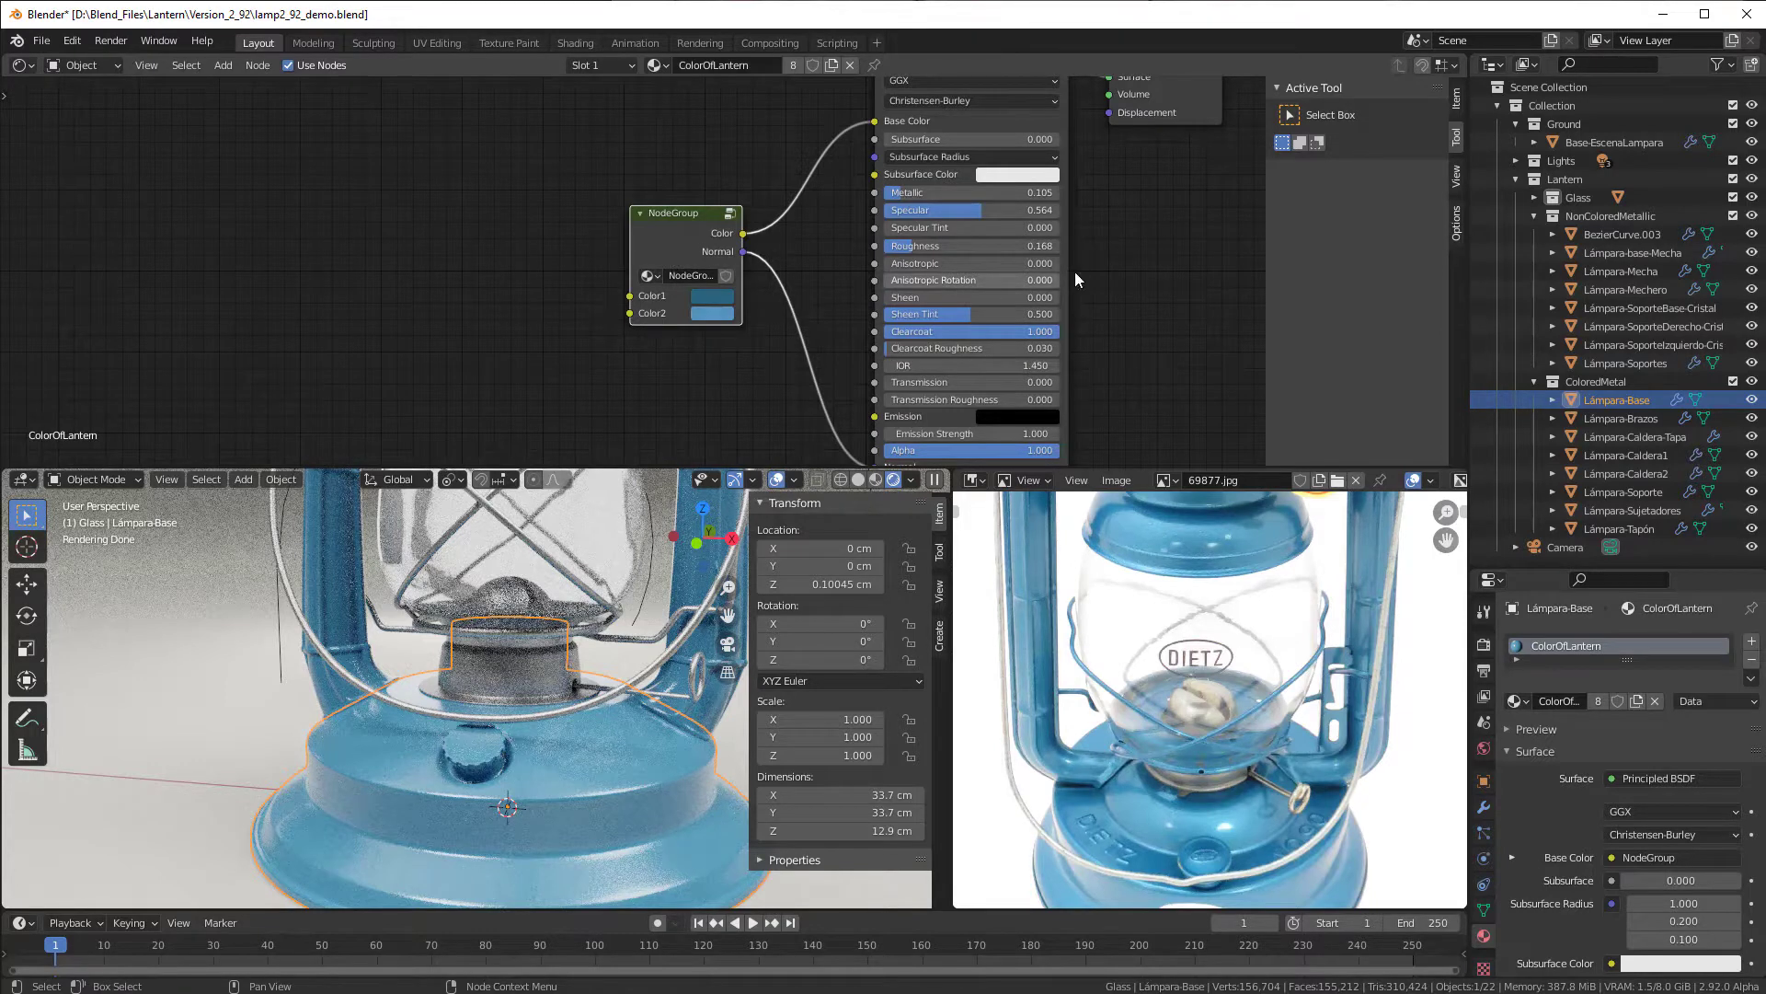
Step: Rename the node group as ColorMaterial and widen its node until the full name fits
{"action": "left_click", "coordinate": [1457, 99]}
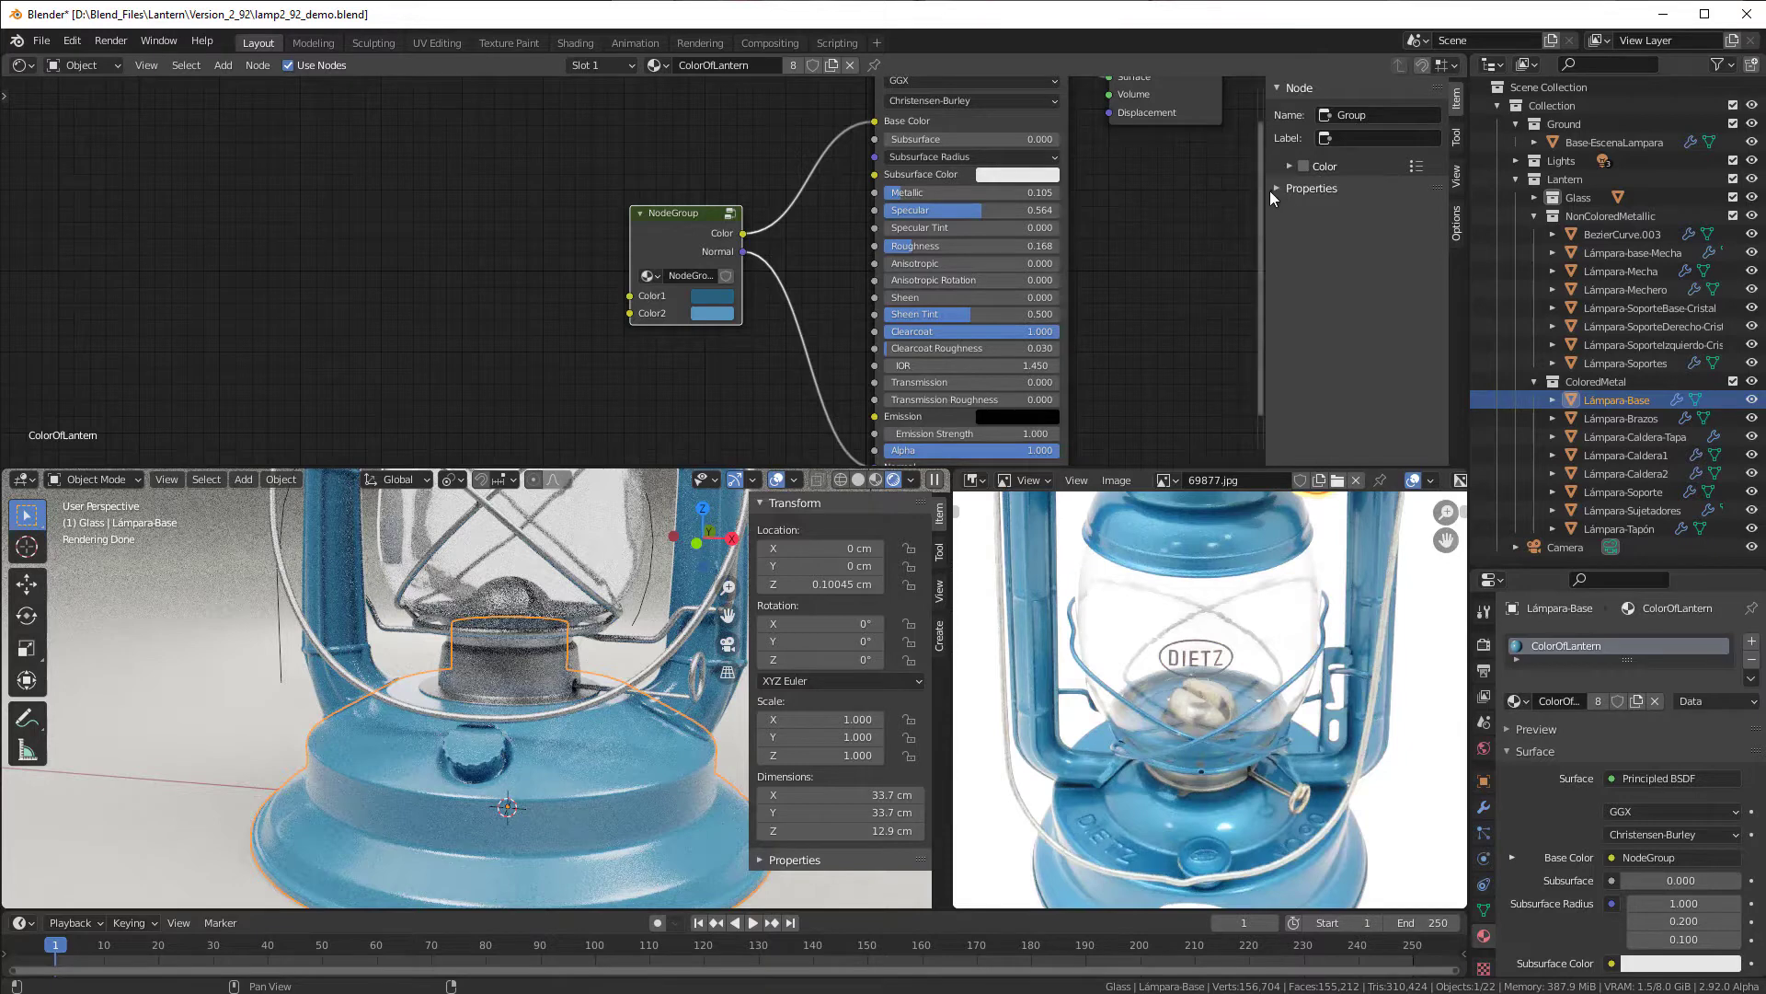
{"action": "left_click", "coordinate": [1275, 187]}
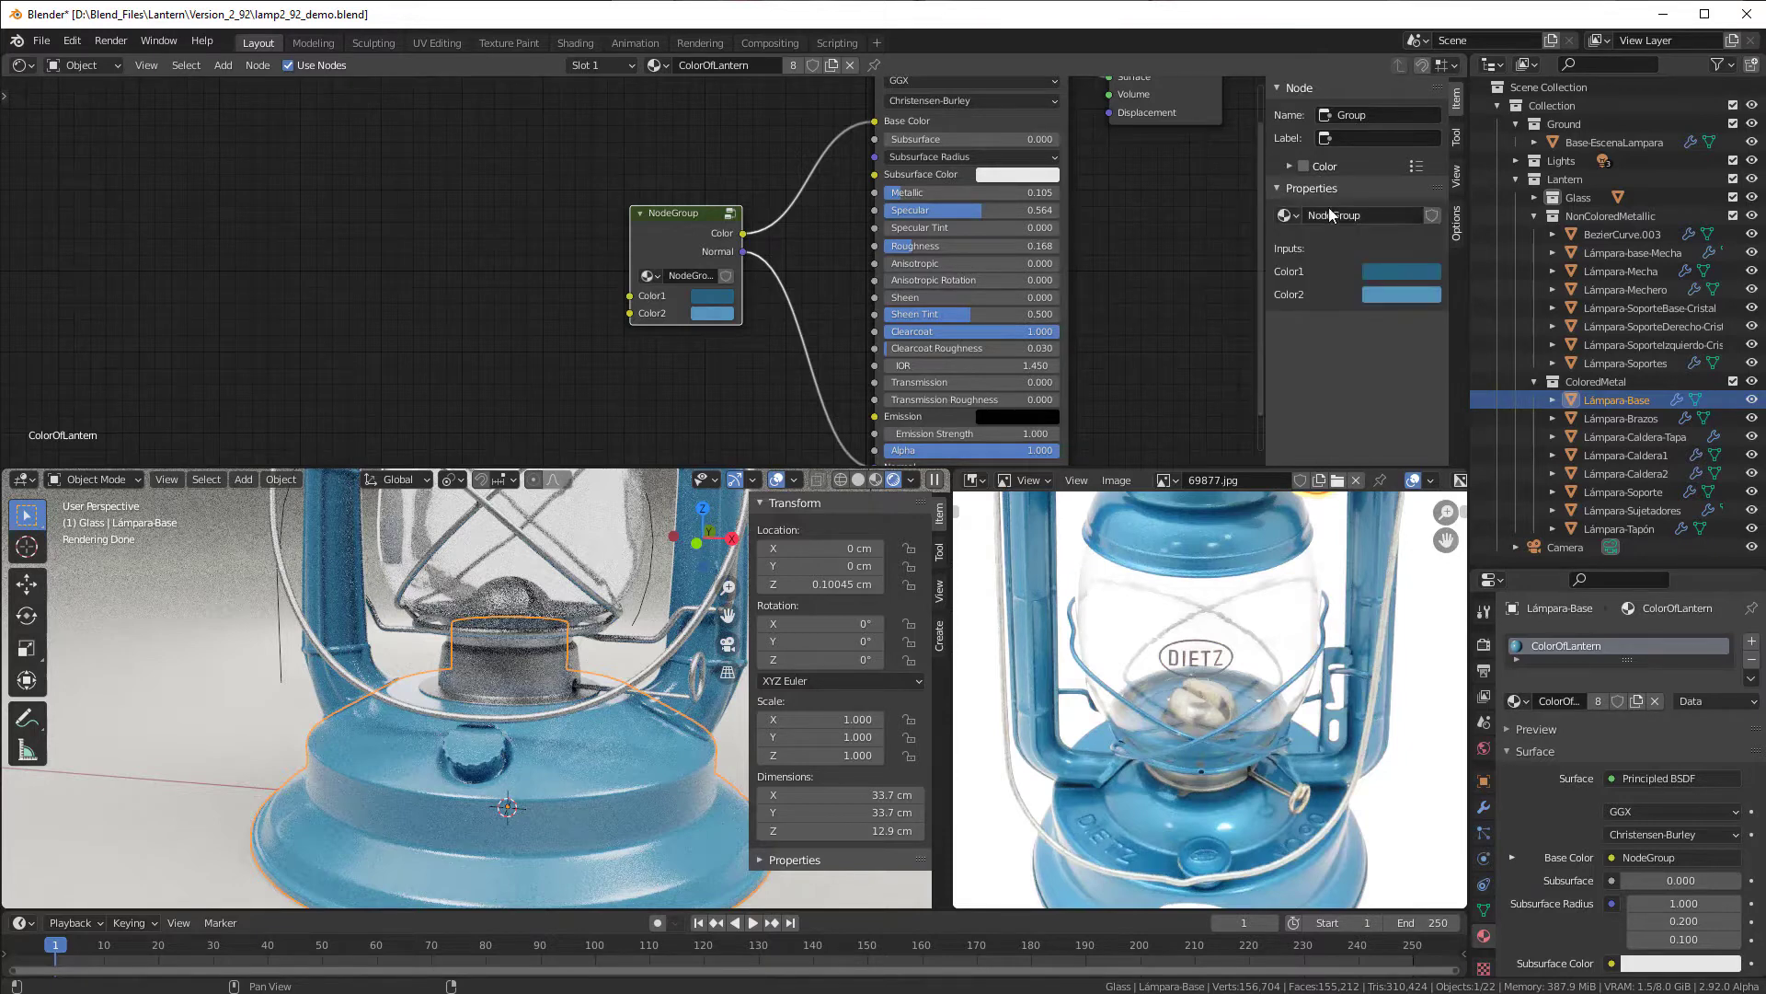
{"action": "left_click", "coordinate": [1367, 219]}
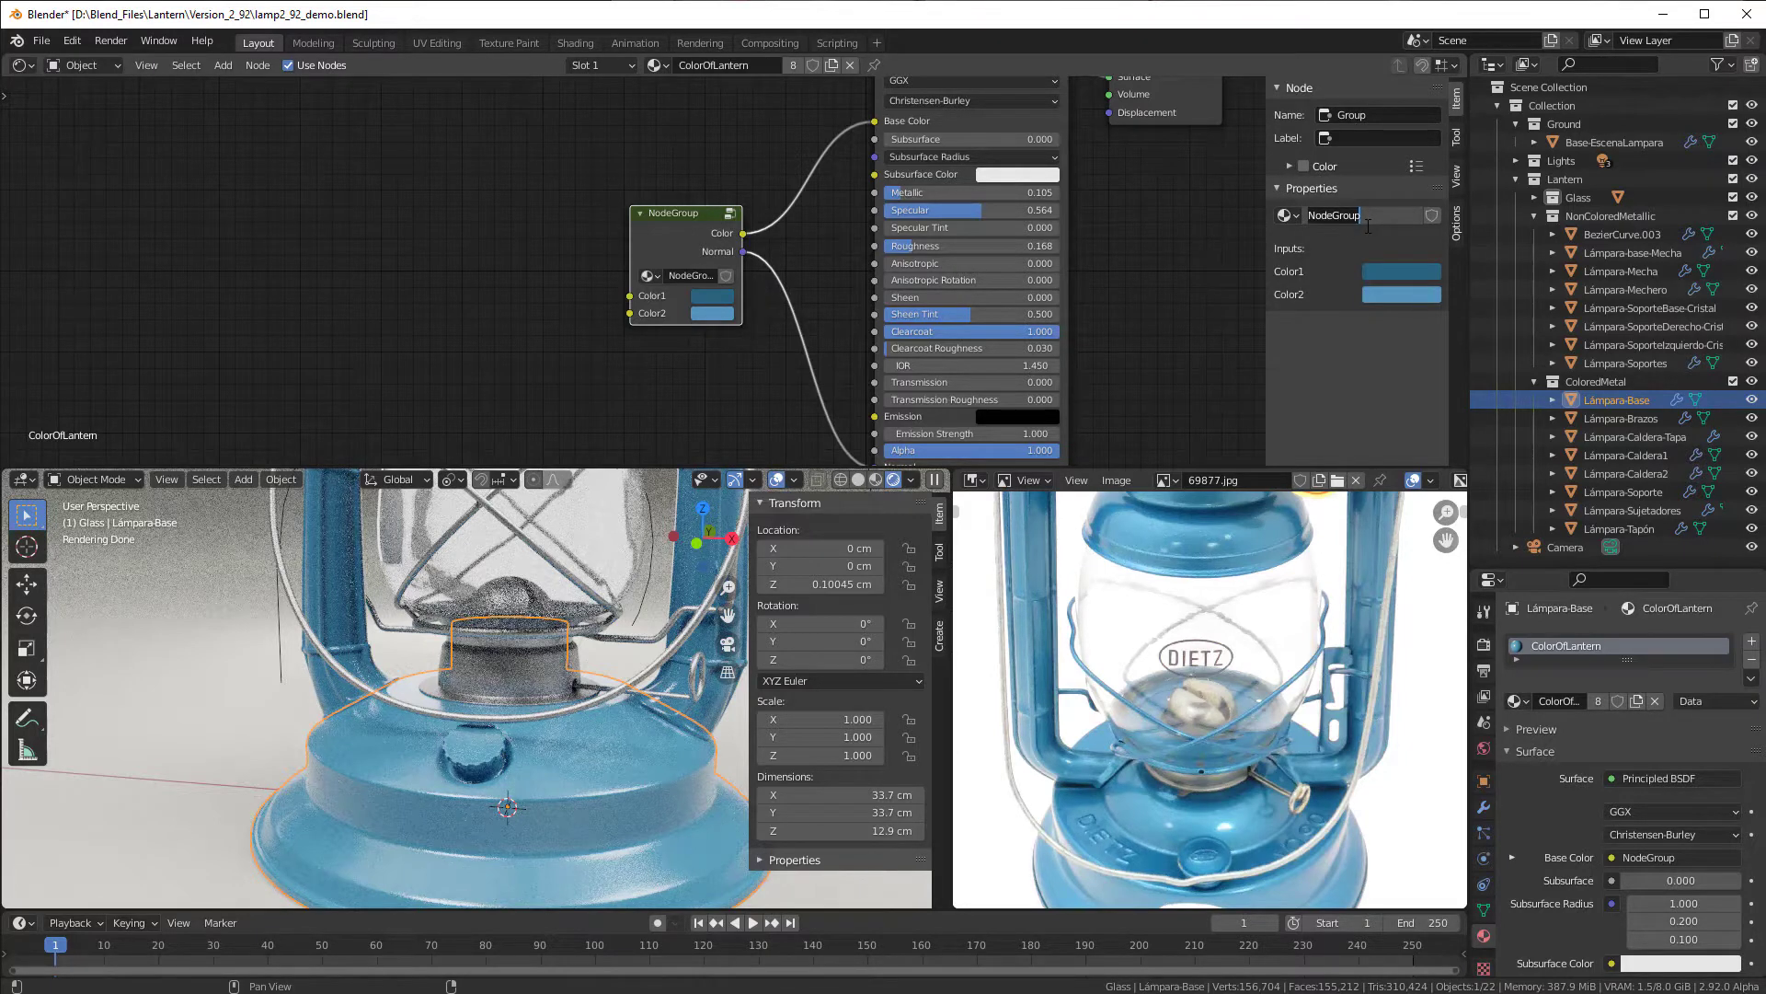
{"action": "type", "text": "ColorMaterial"}
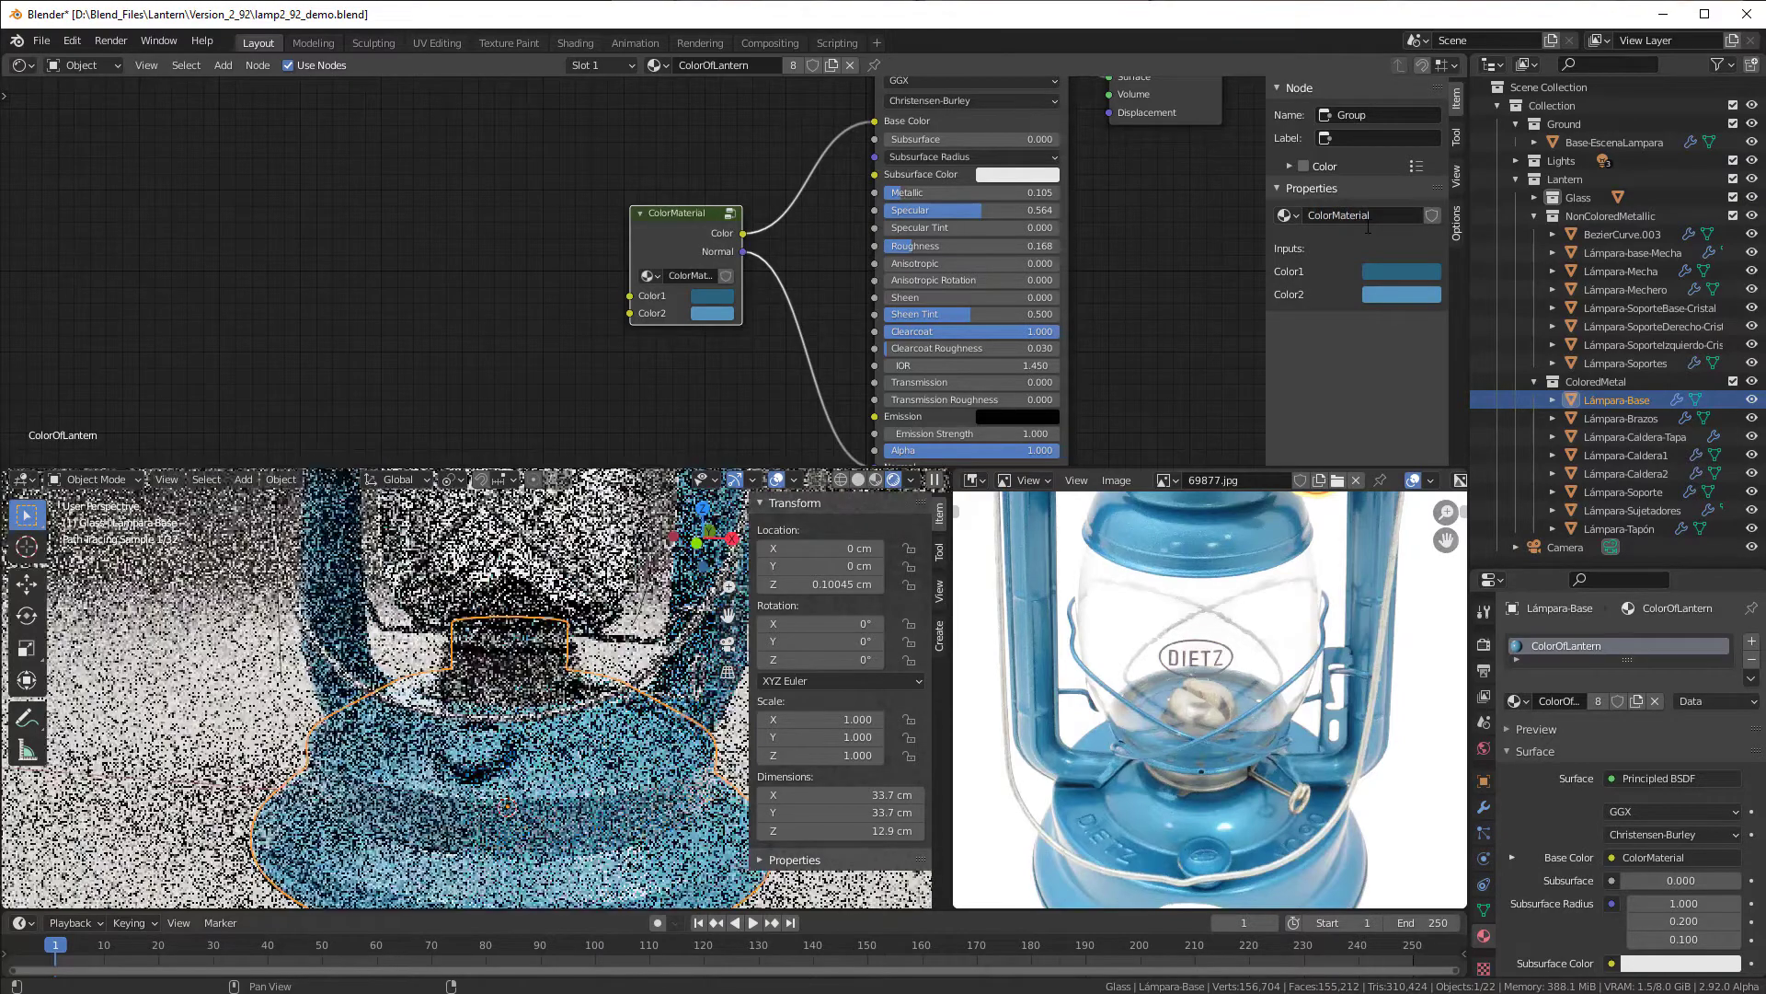
{"action": "key", "text": "Return"}
{"action": "scroll", "coordinate": [786, 292], "scroll_direction": "up", "scroll_amount": 2}
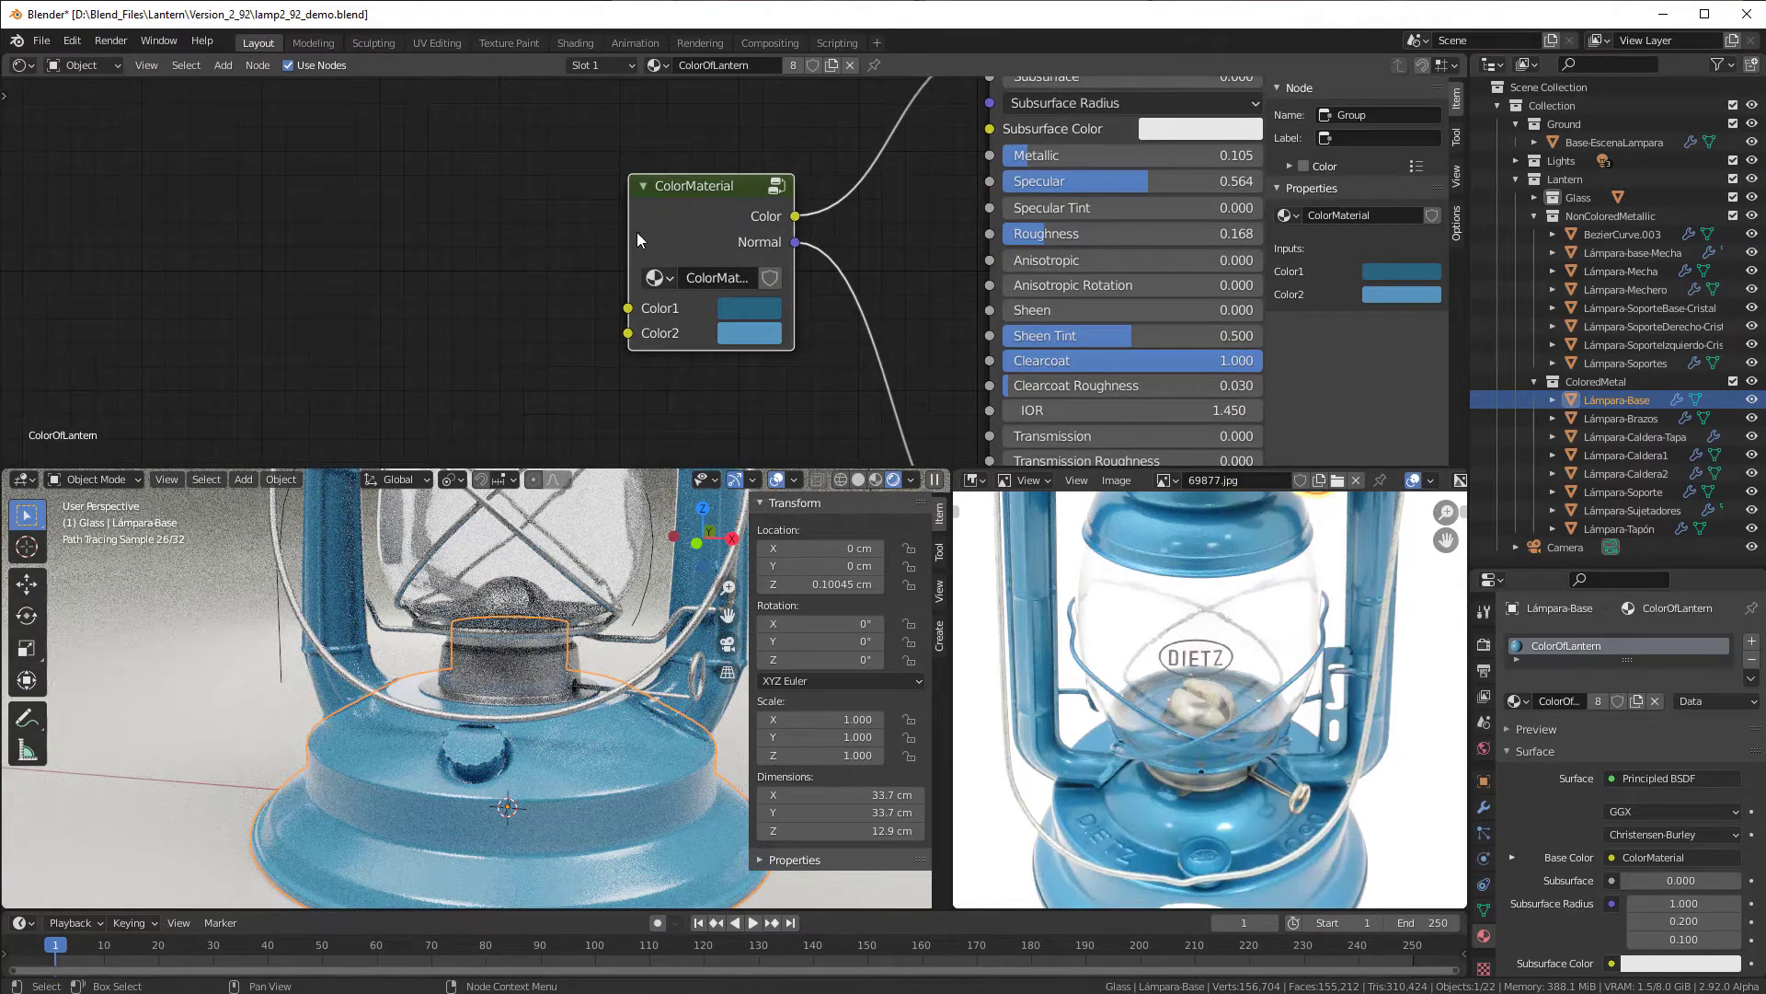
{"action": "left_click_drag", "start_coordinate": [628, 233], "coordinate": [613, 234]}
Step: Examine the lantern's arms and base from the front and in perspective, finishing with the base selected
{"action": "left_click", "coordinate": [340, 574]}
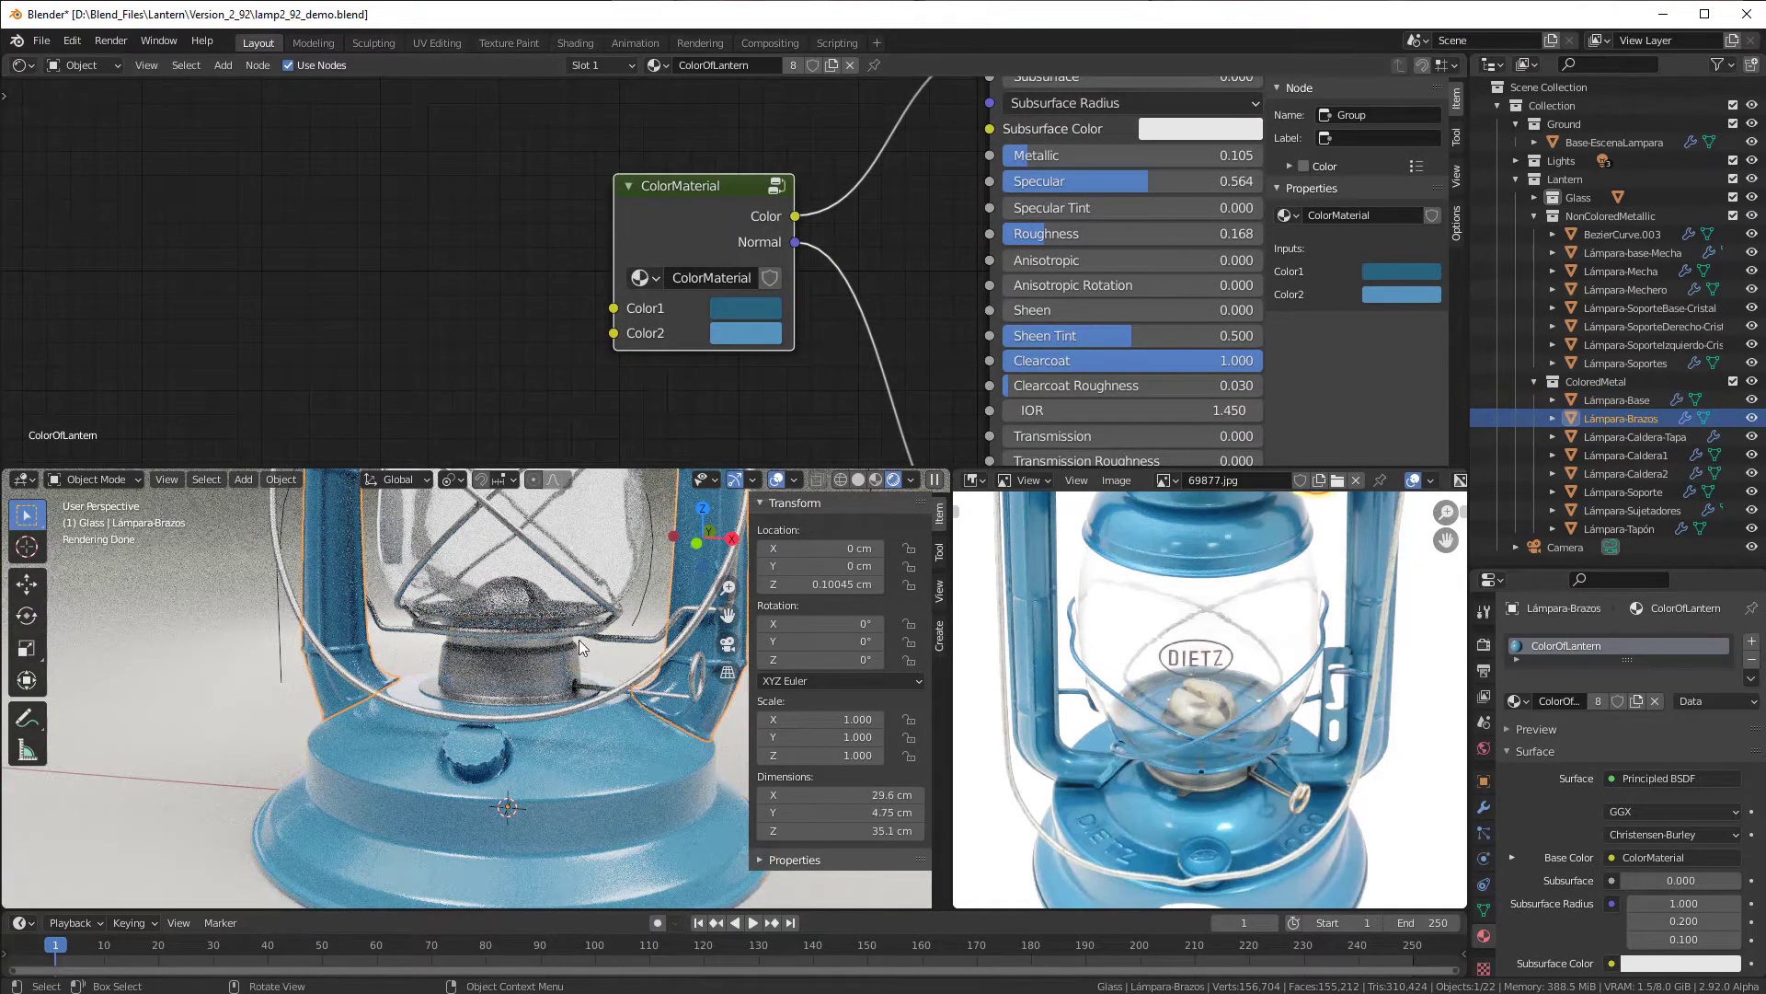
{"action": "left_click", "coordinate": [678, 562]}
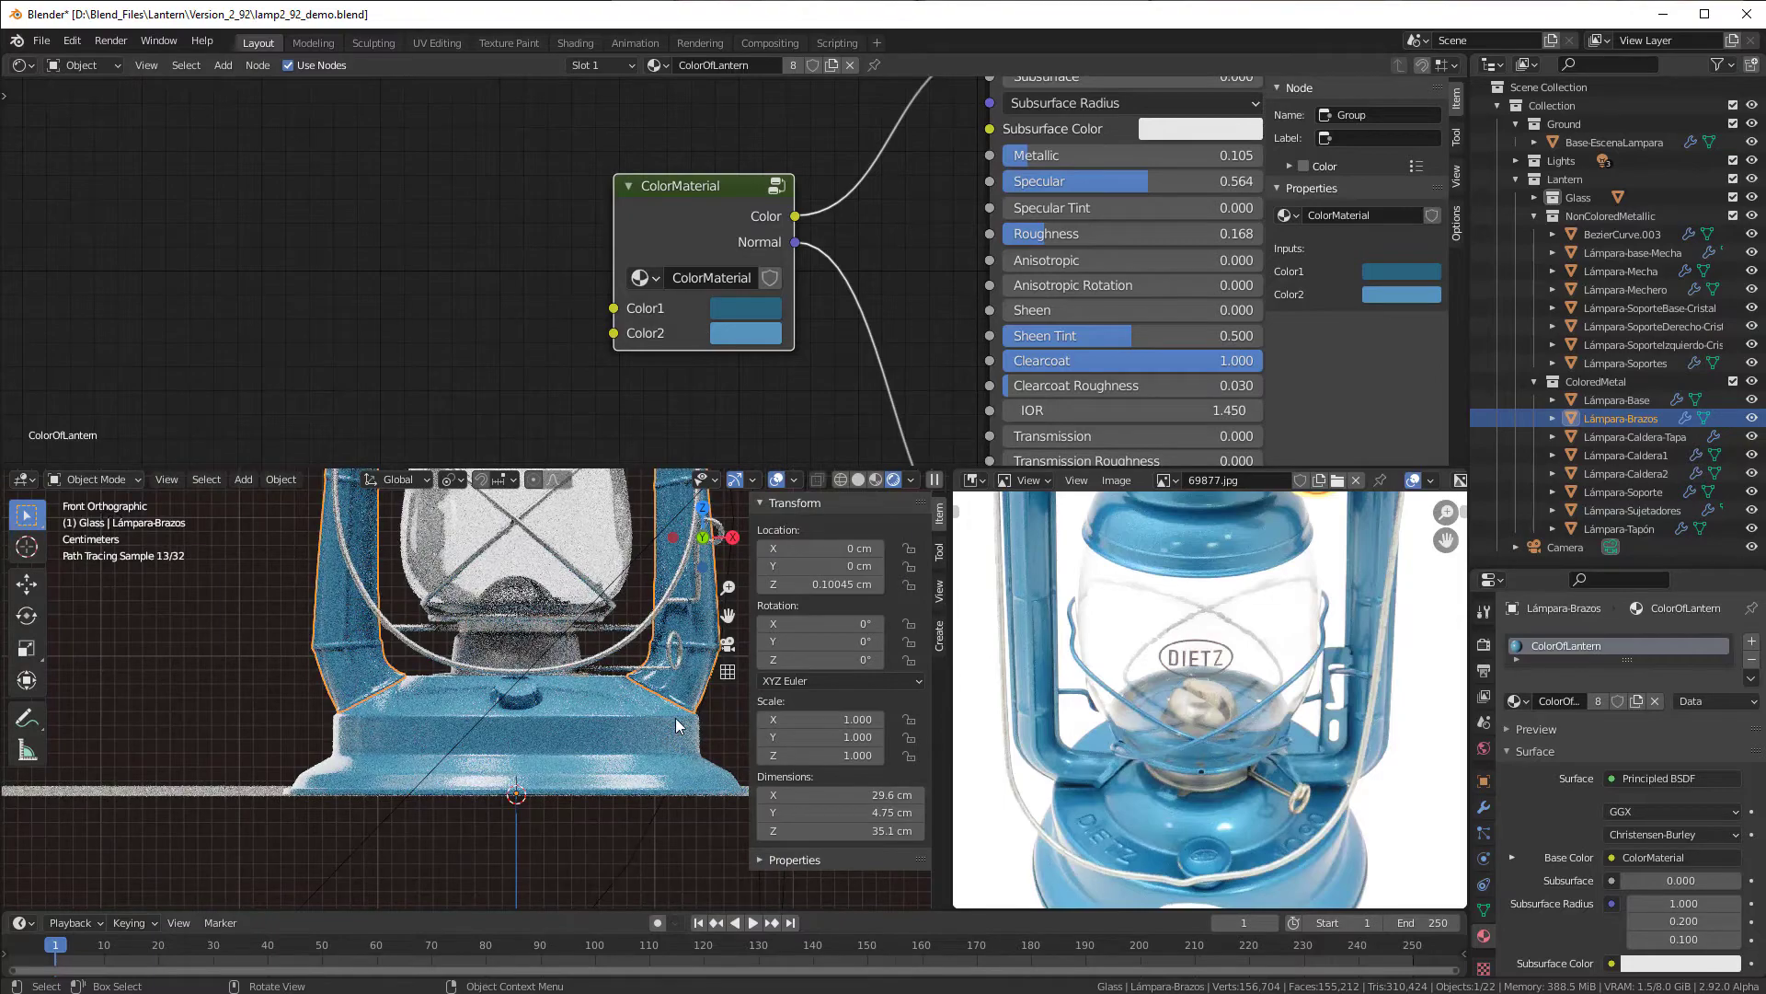
{"action": "left_click", "coordinate": [604, 729]}
{"action": "left_click", "coordinate": [365, 656]}
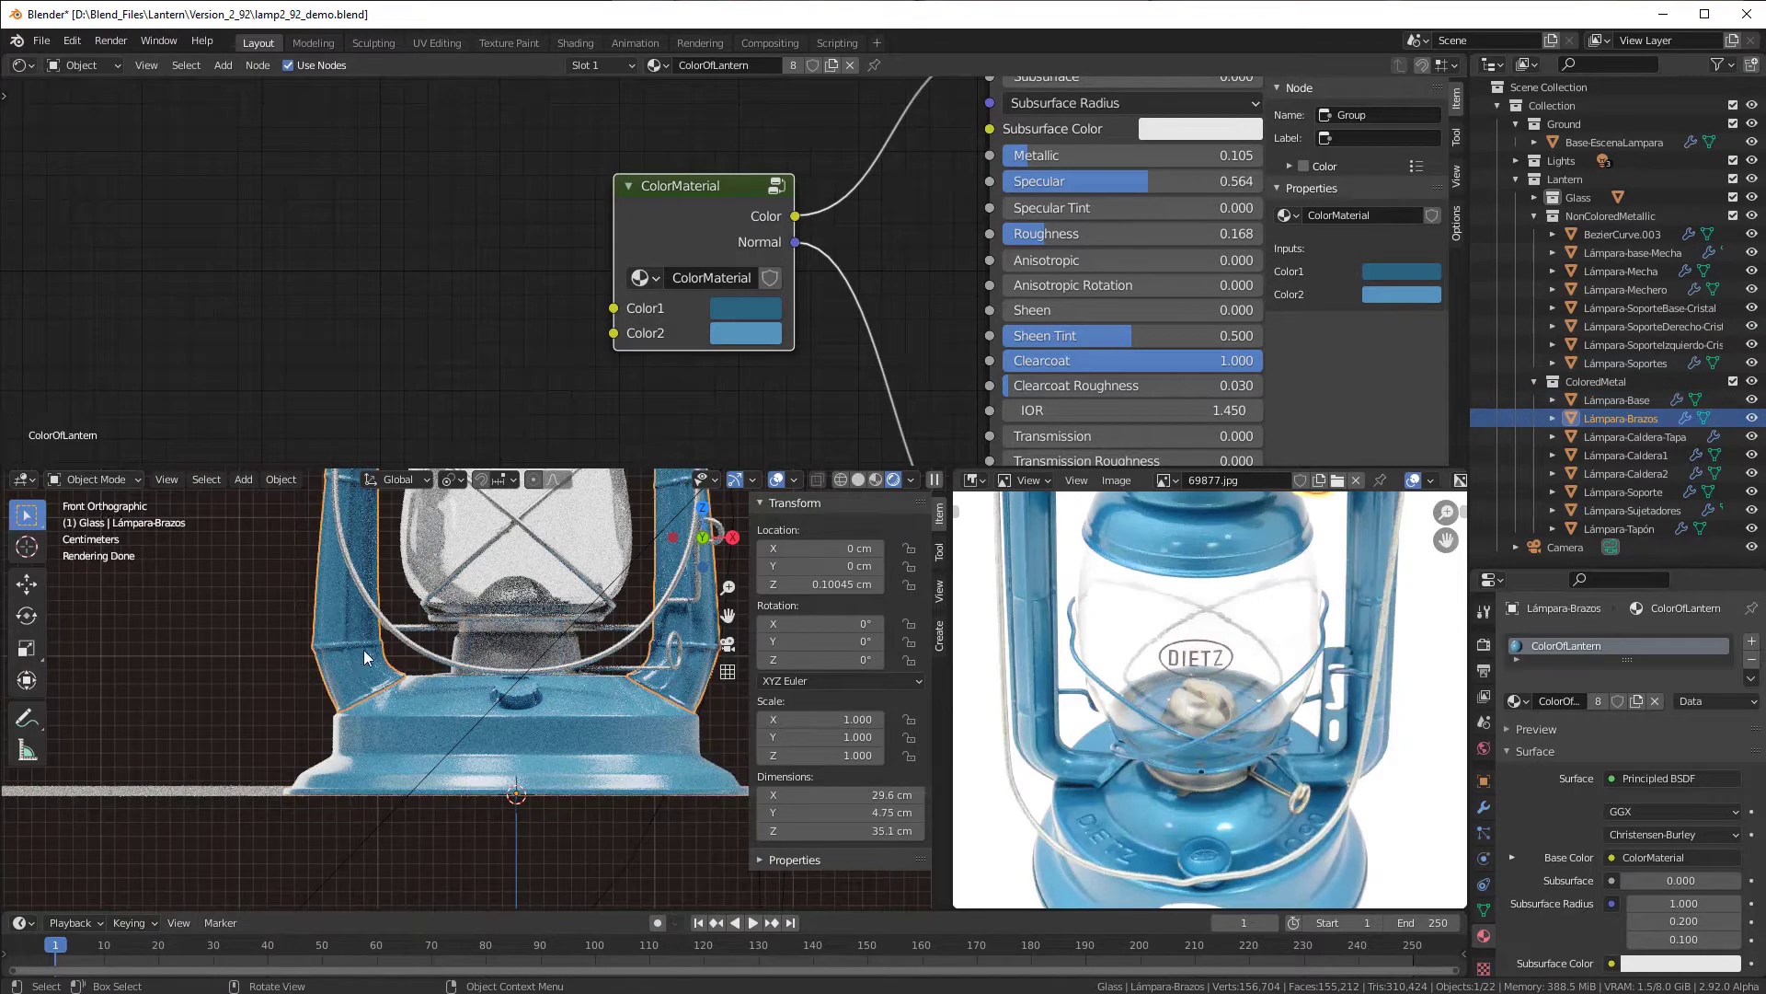
{"action": "left_click", "coordinate": [423, 715]}
{"action": "middle_click_drag", "start_coordinate": [434, 703], "coordinate": [427, 748]}
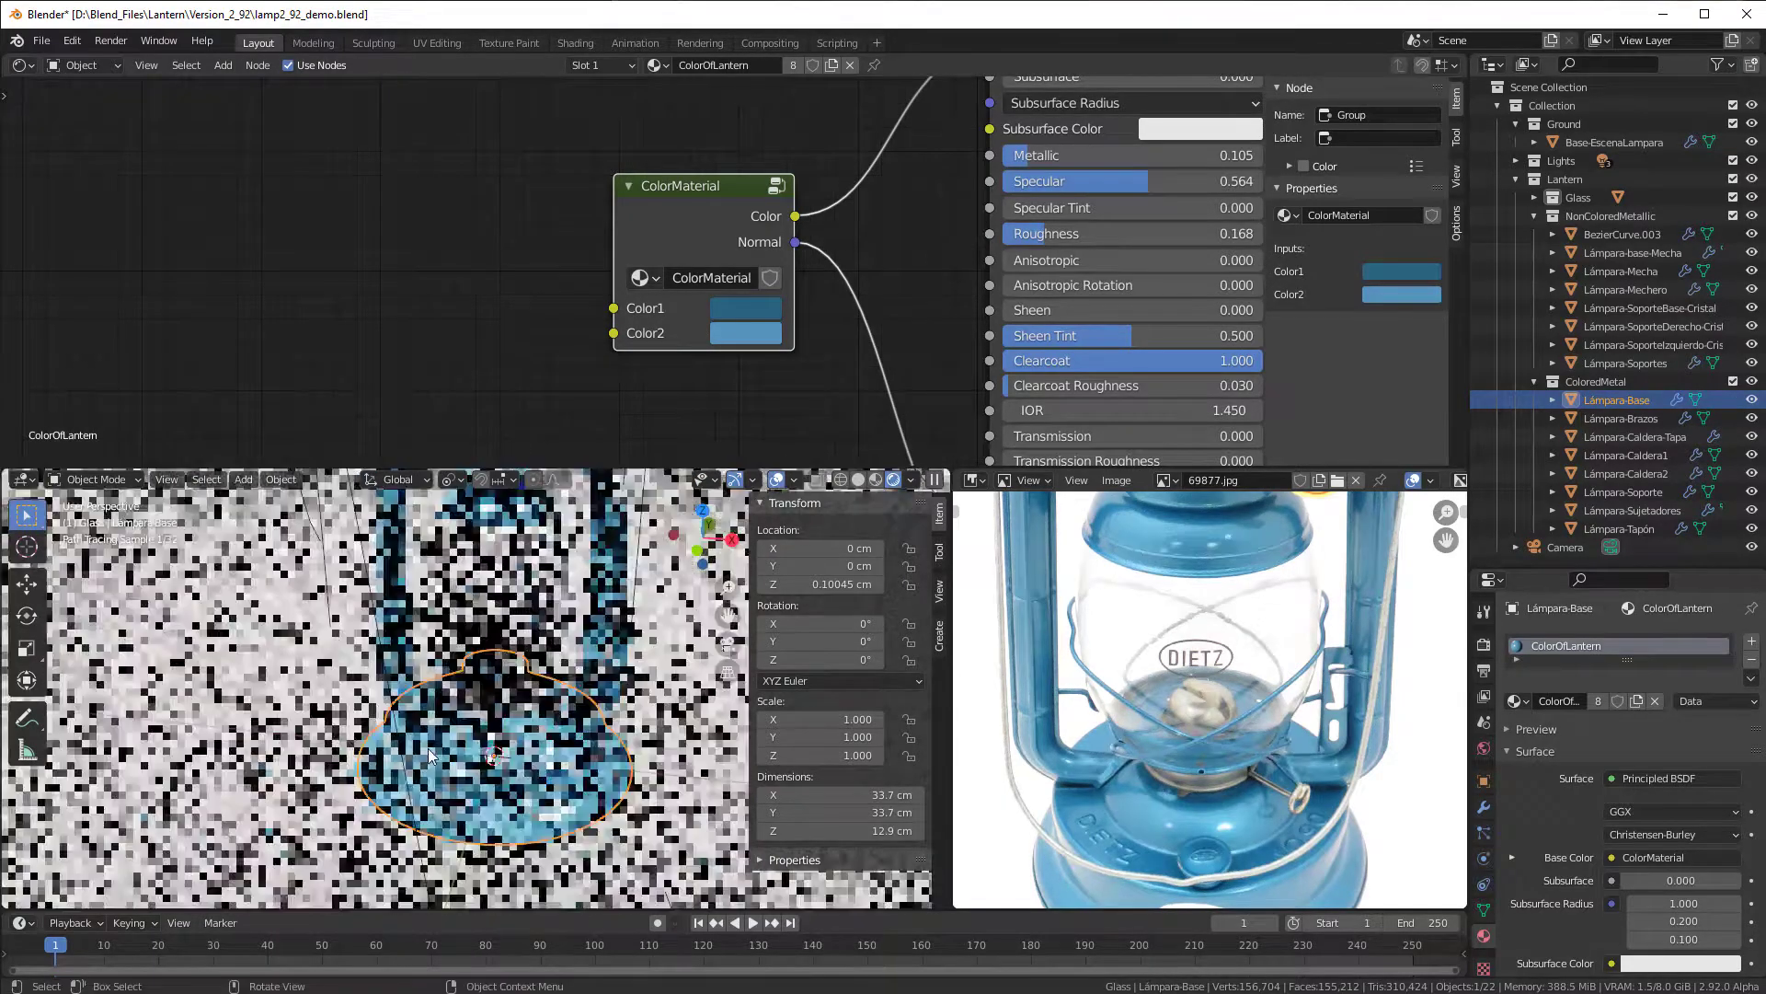
Step: Adjust the ColorMaterial node's position slightly and save the lantern file
{"action": "left_click_drag", "start_coordinate": [699, 200], "coordinate": [694, 185]}
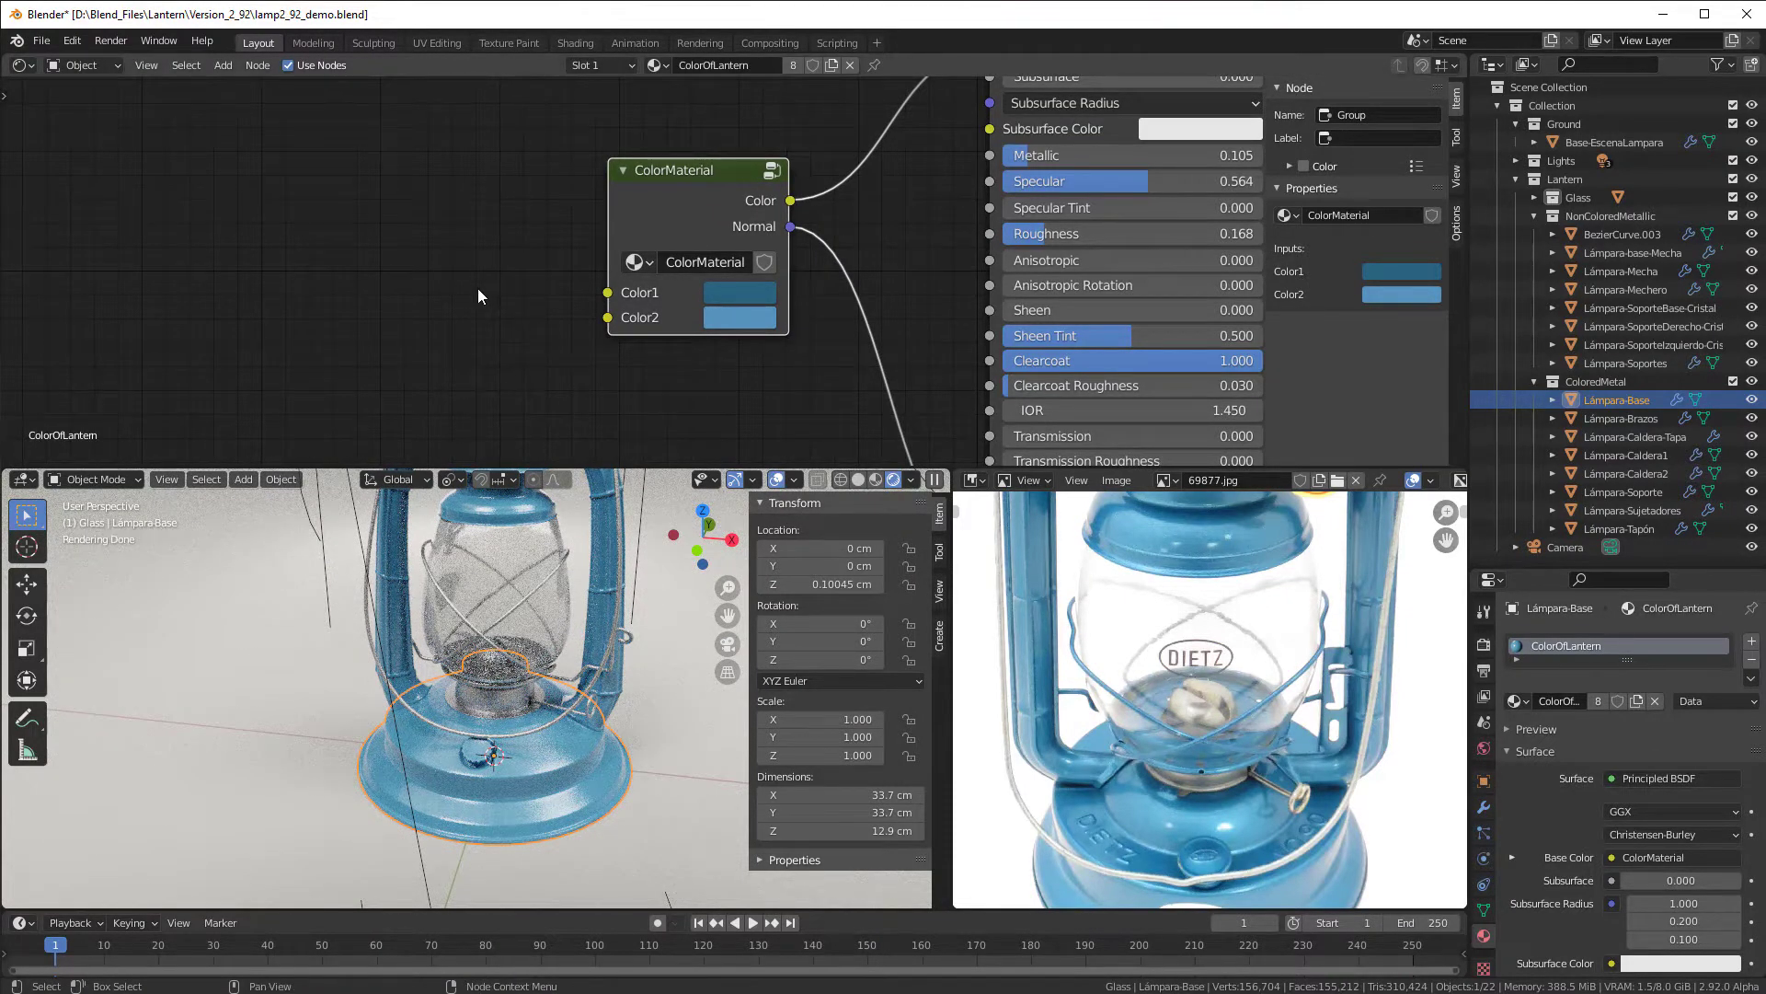
{"action": "left_click_drag", "start_coordinate": [673, 175], "coordinate": [704, 183]}
{"action": "left_click", "coordinate": [43, 43]}
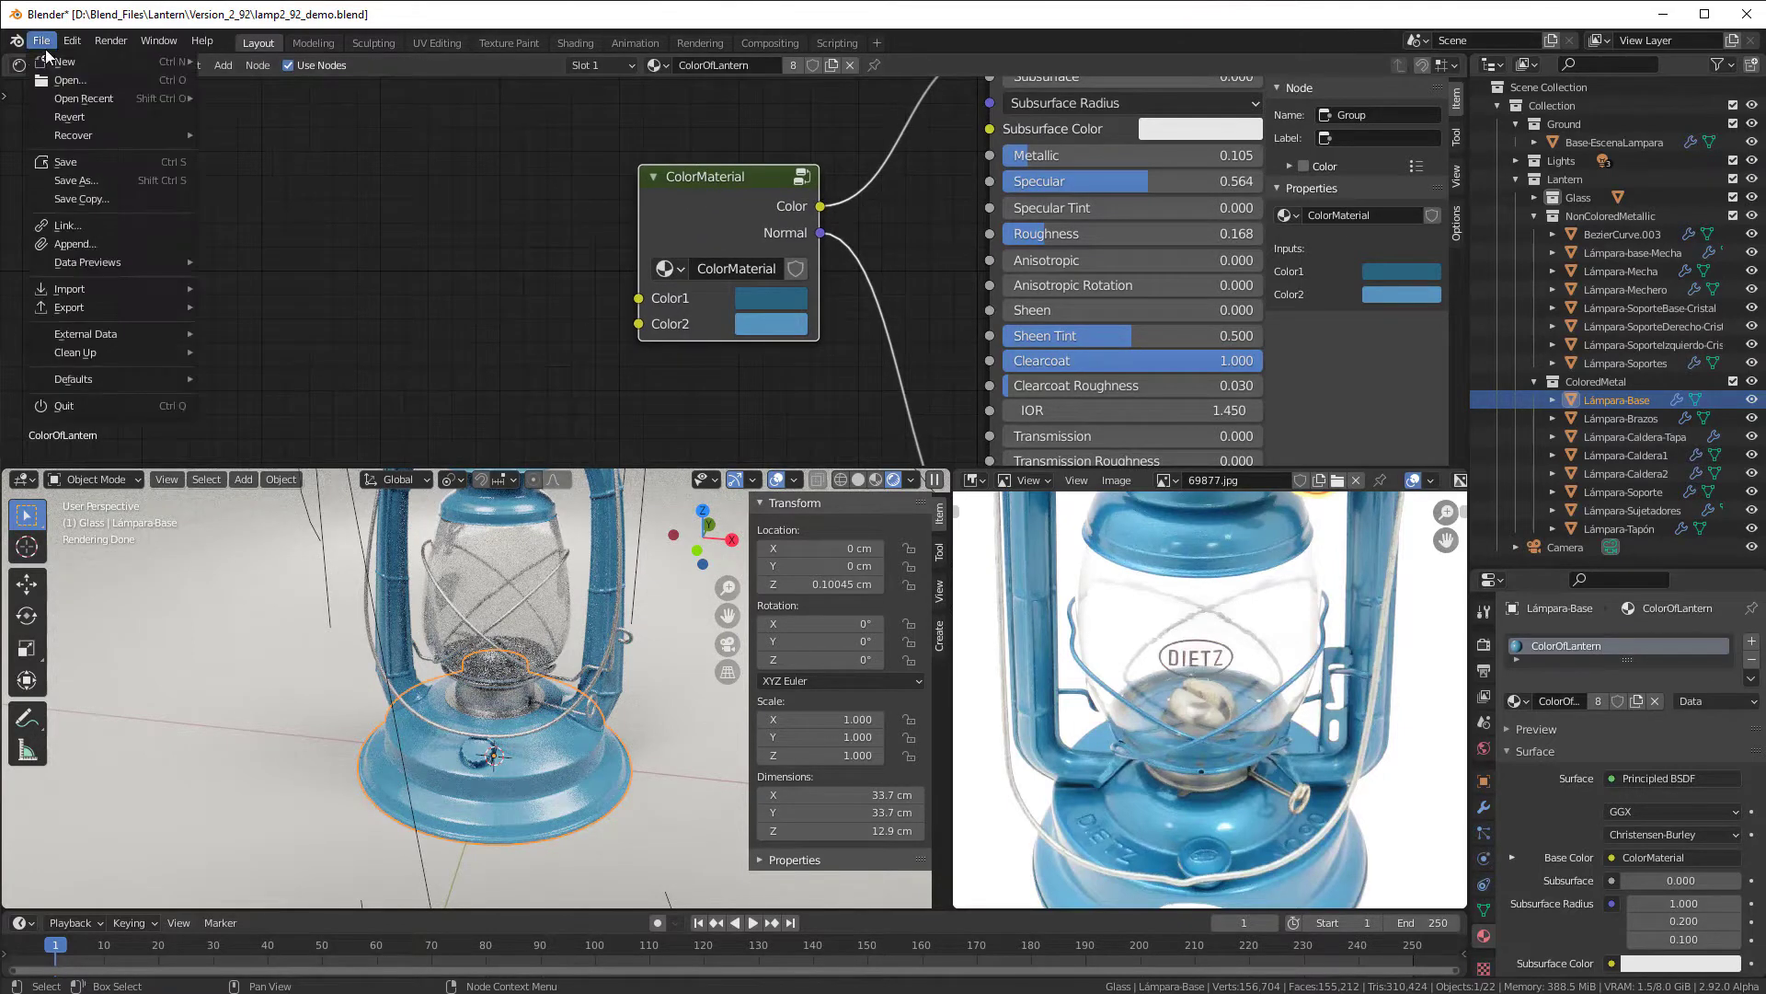
{"action": "left_click", "coordinate": [74, 161]}
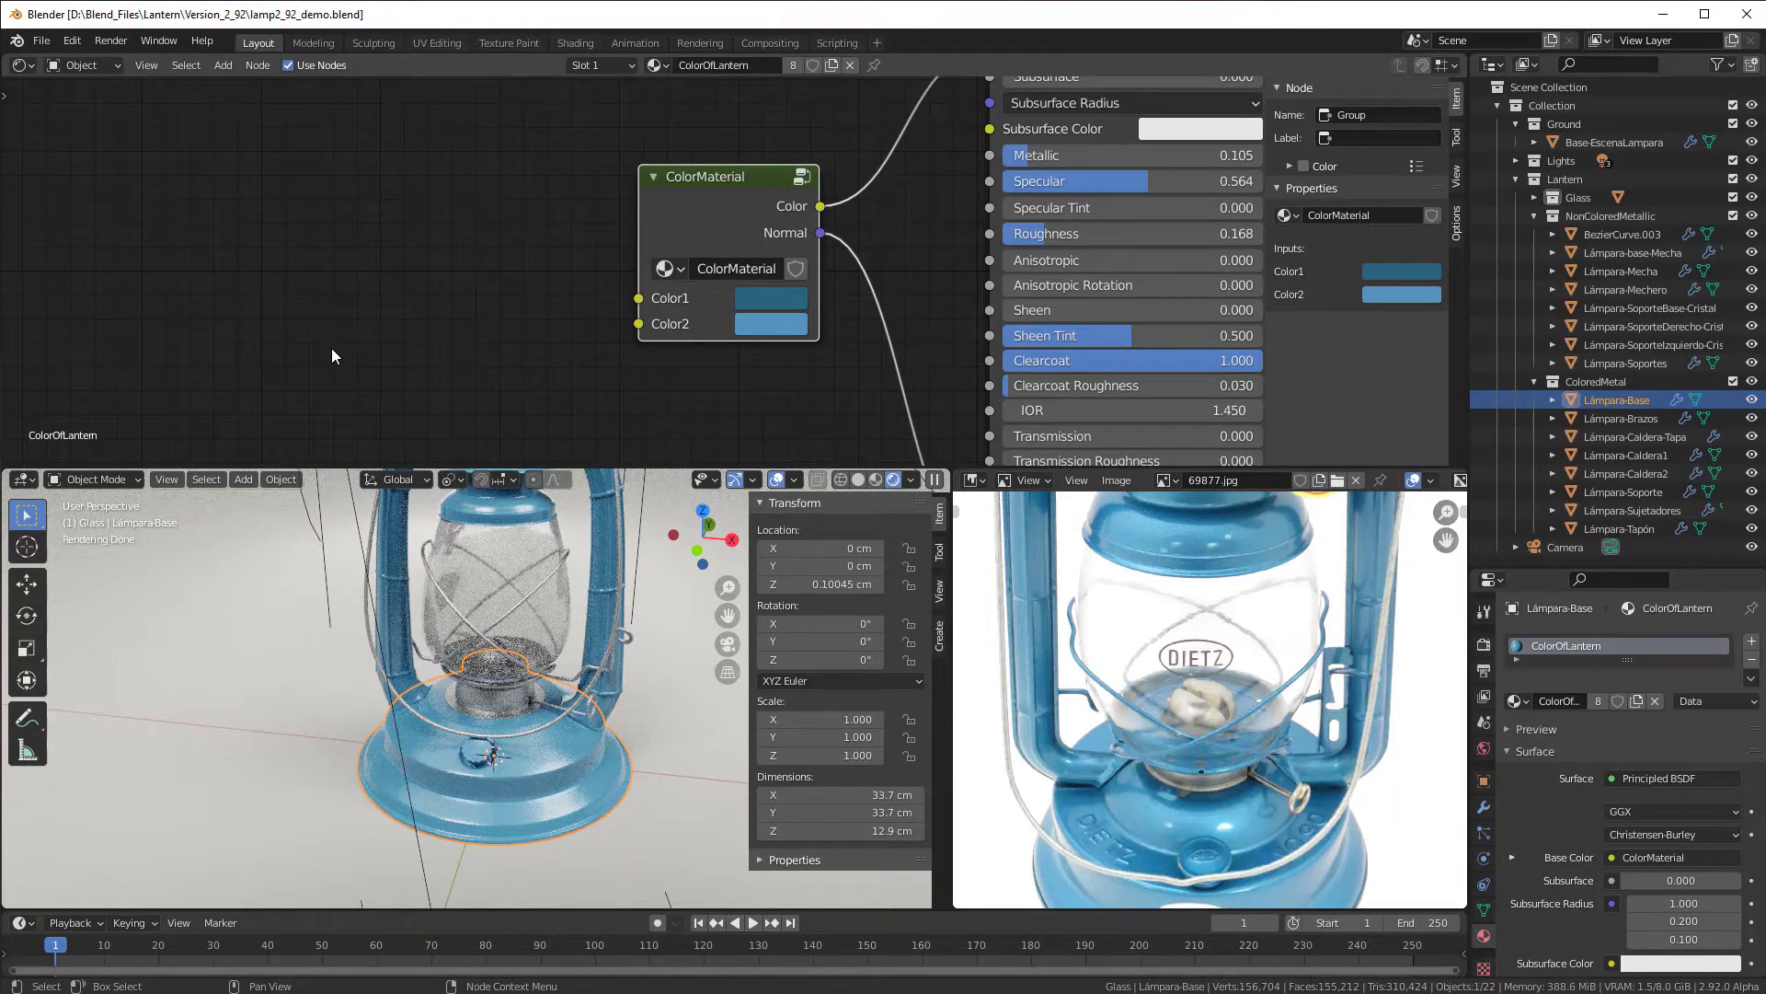
Step: Recolour the ColorMaterial node with Color1 dark red (H 0.014, S 1.000, V 0.496) and Color2 a lighter red
{"action": "left_click_drag", "start_coordinate": [719, 193], "coordinate": [714, 206]}
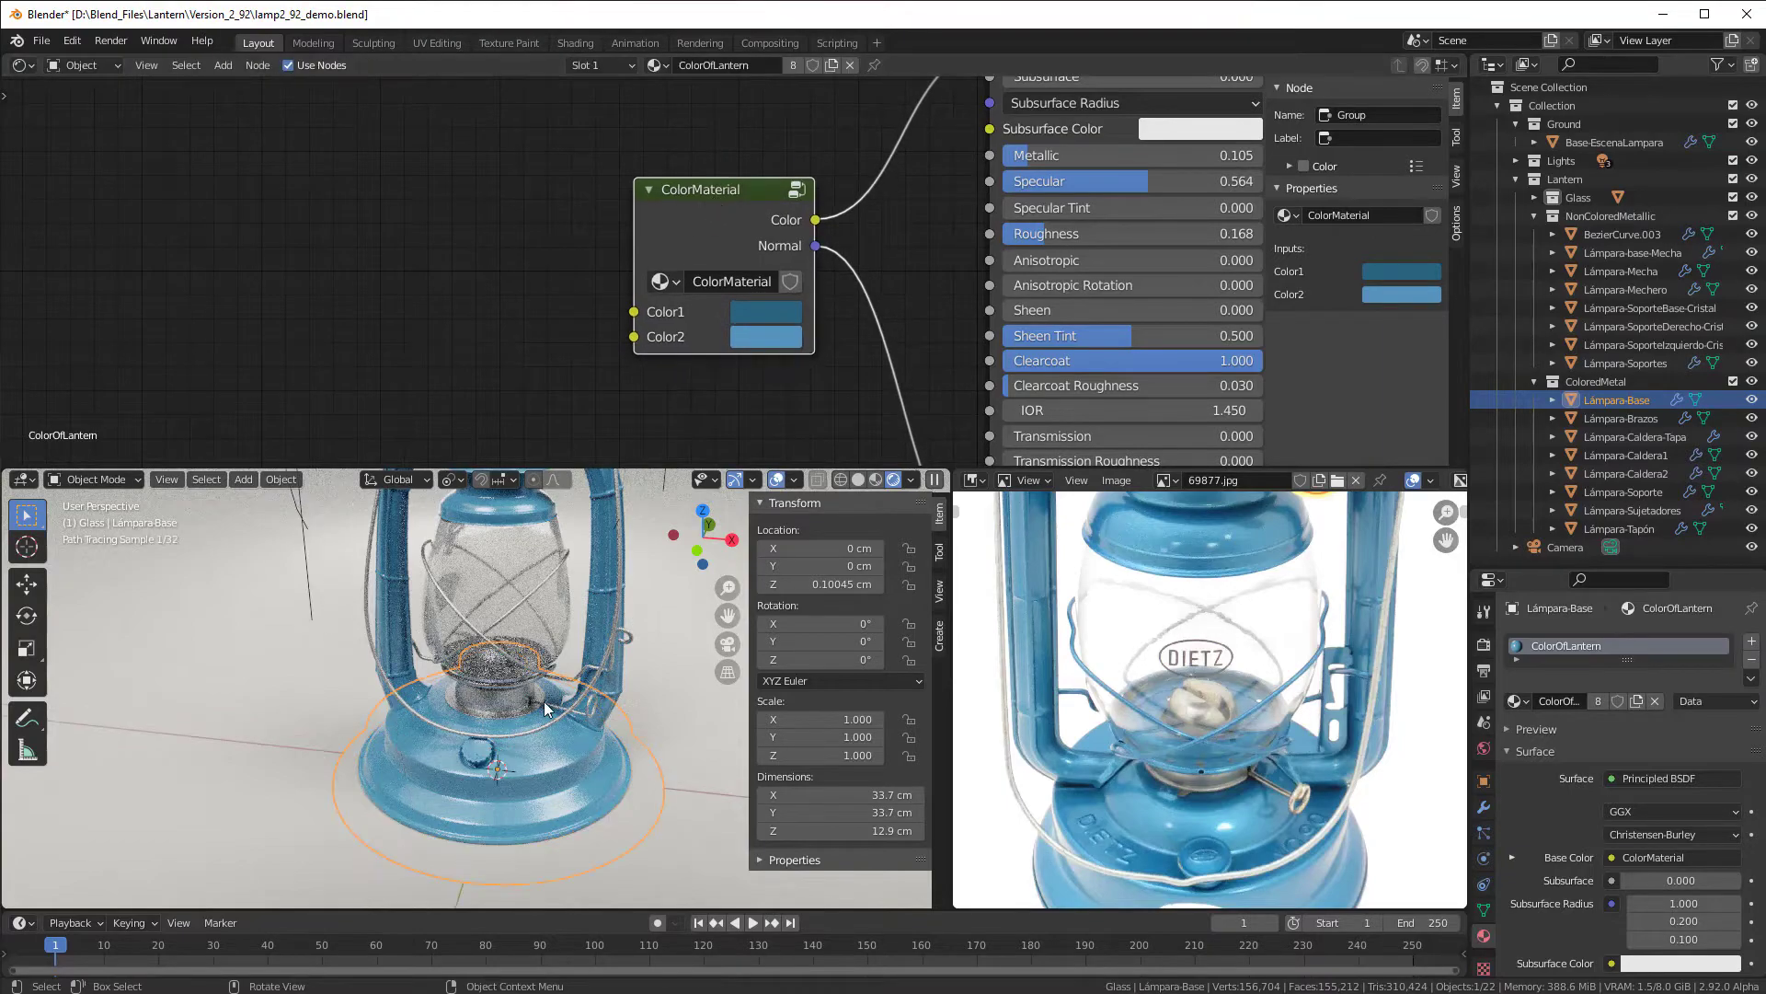
{"action": "scroll", "coordinate": [578, 810], "scroll_direction": "up", "scroll_amount": 3}
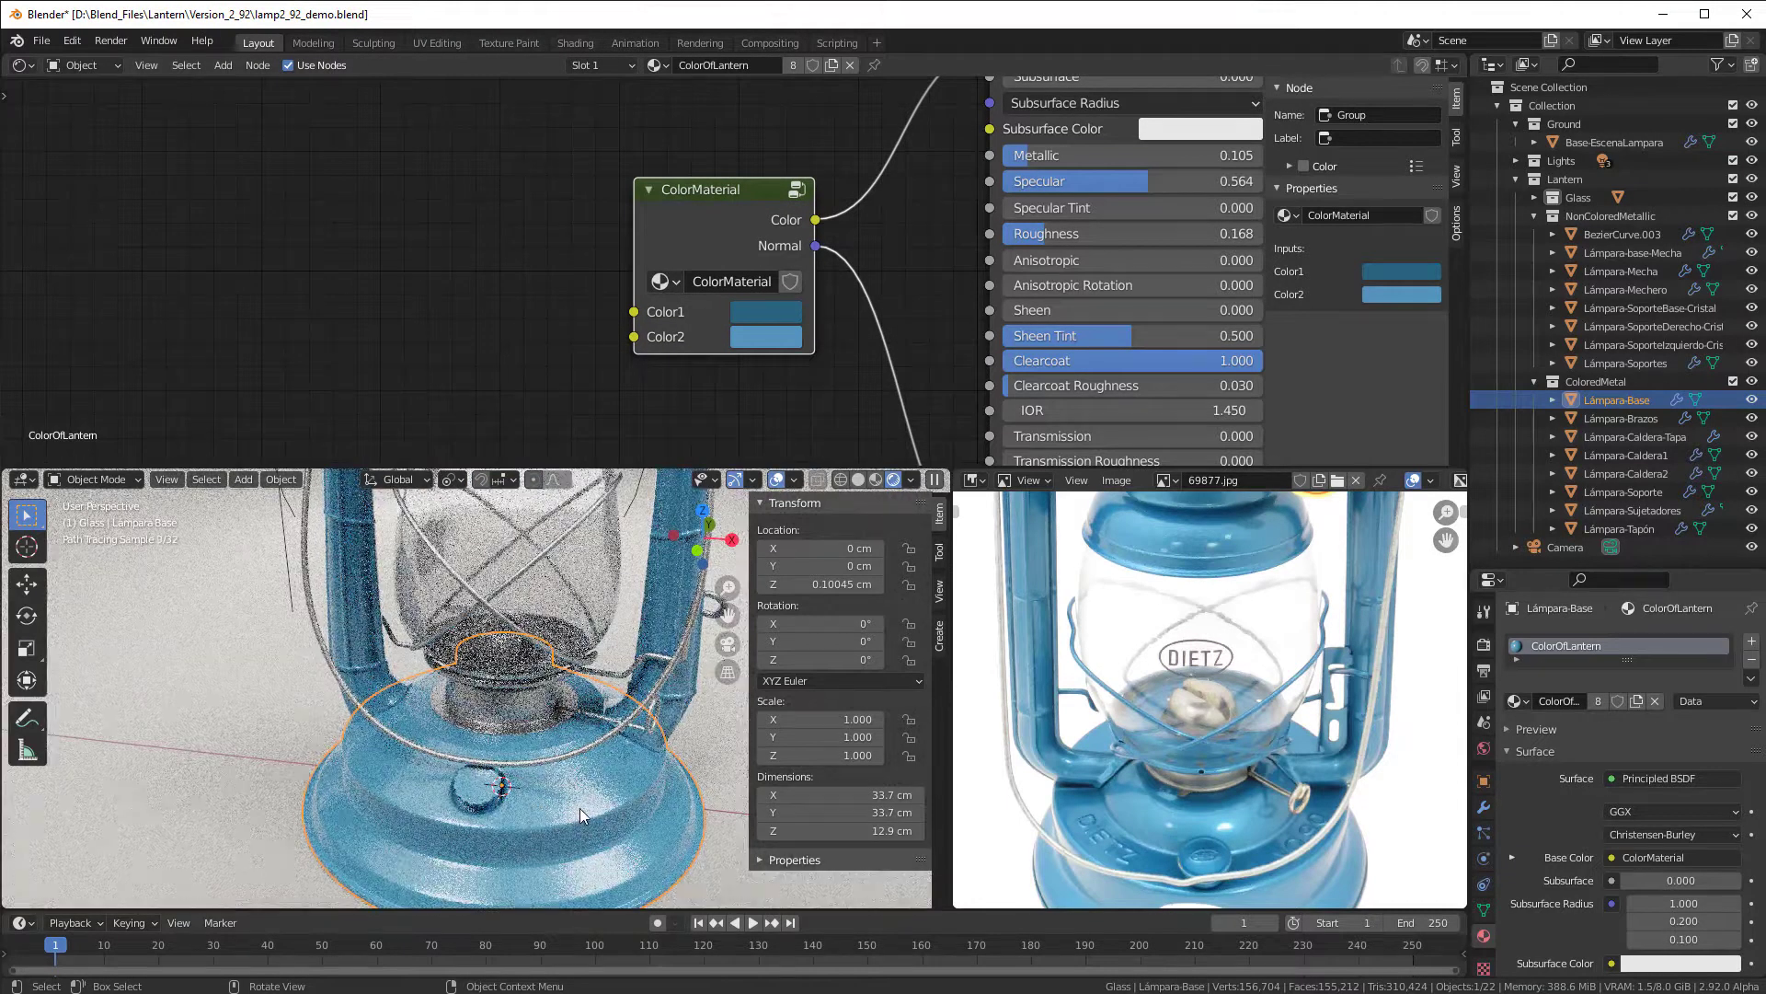
{"action": "left_click", "coordinate": [765, 311]}
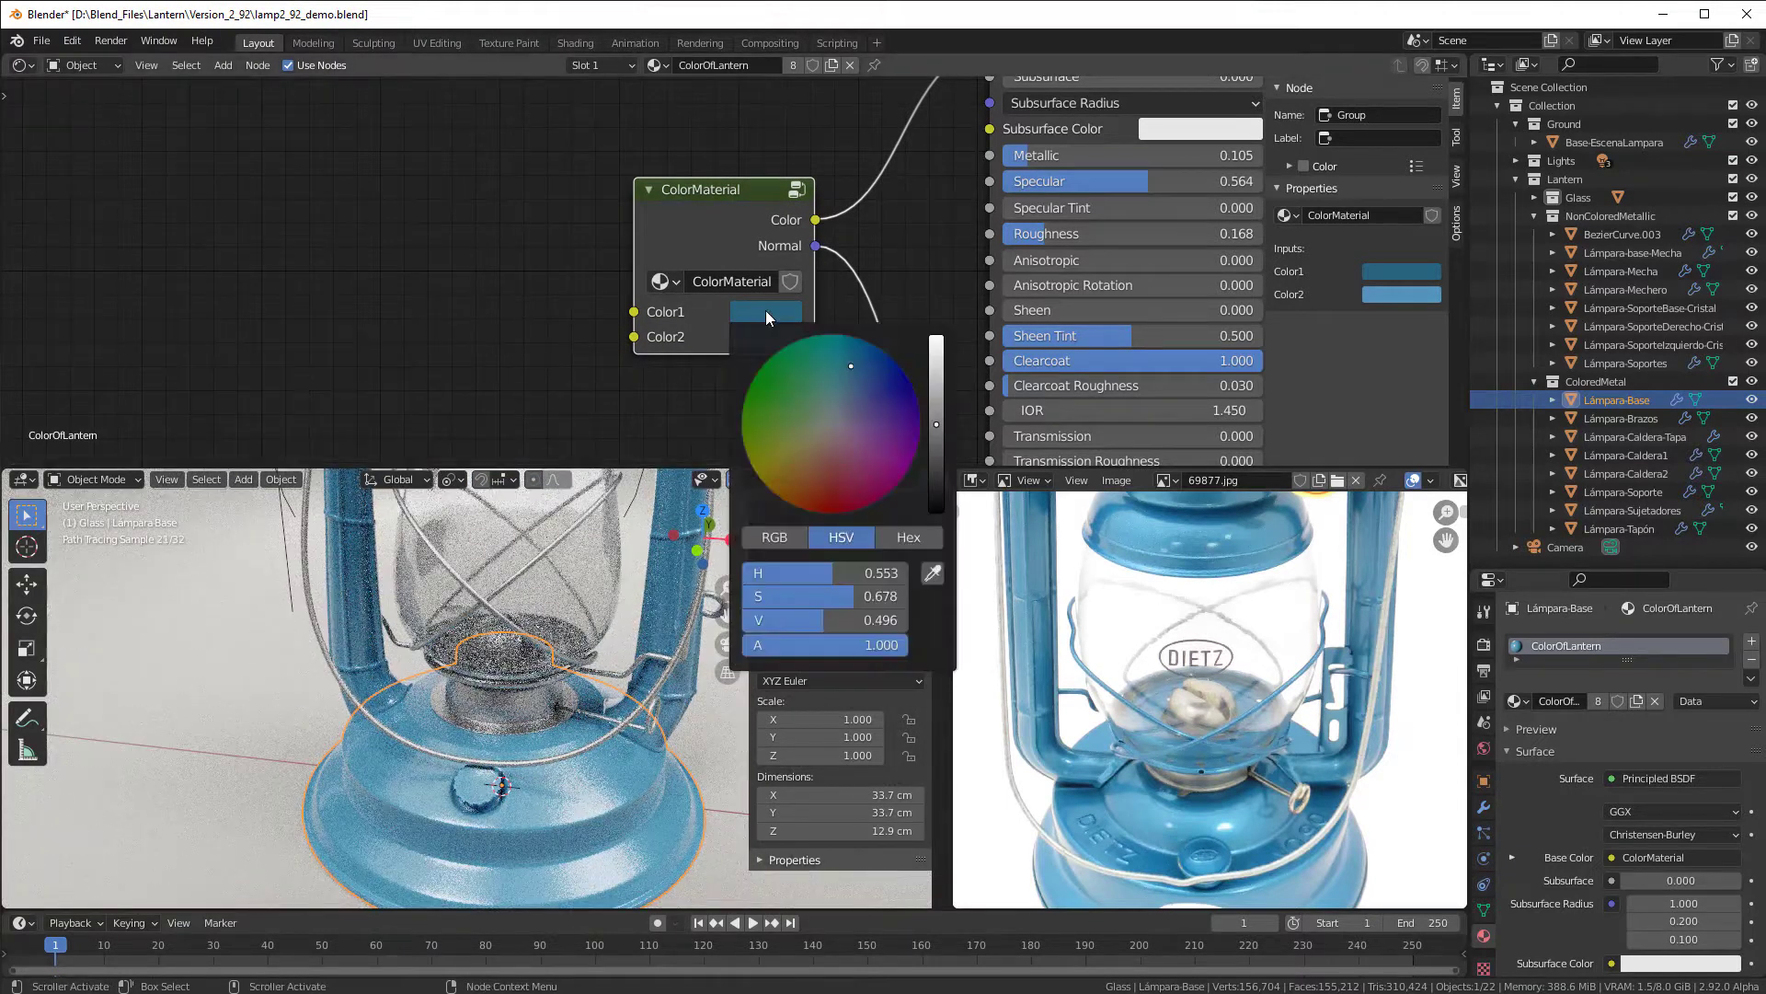
{"action": "left_click", "coordinate": [856, 492]}
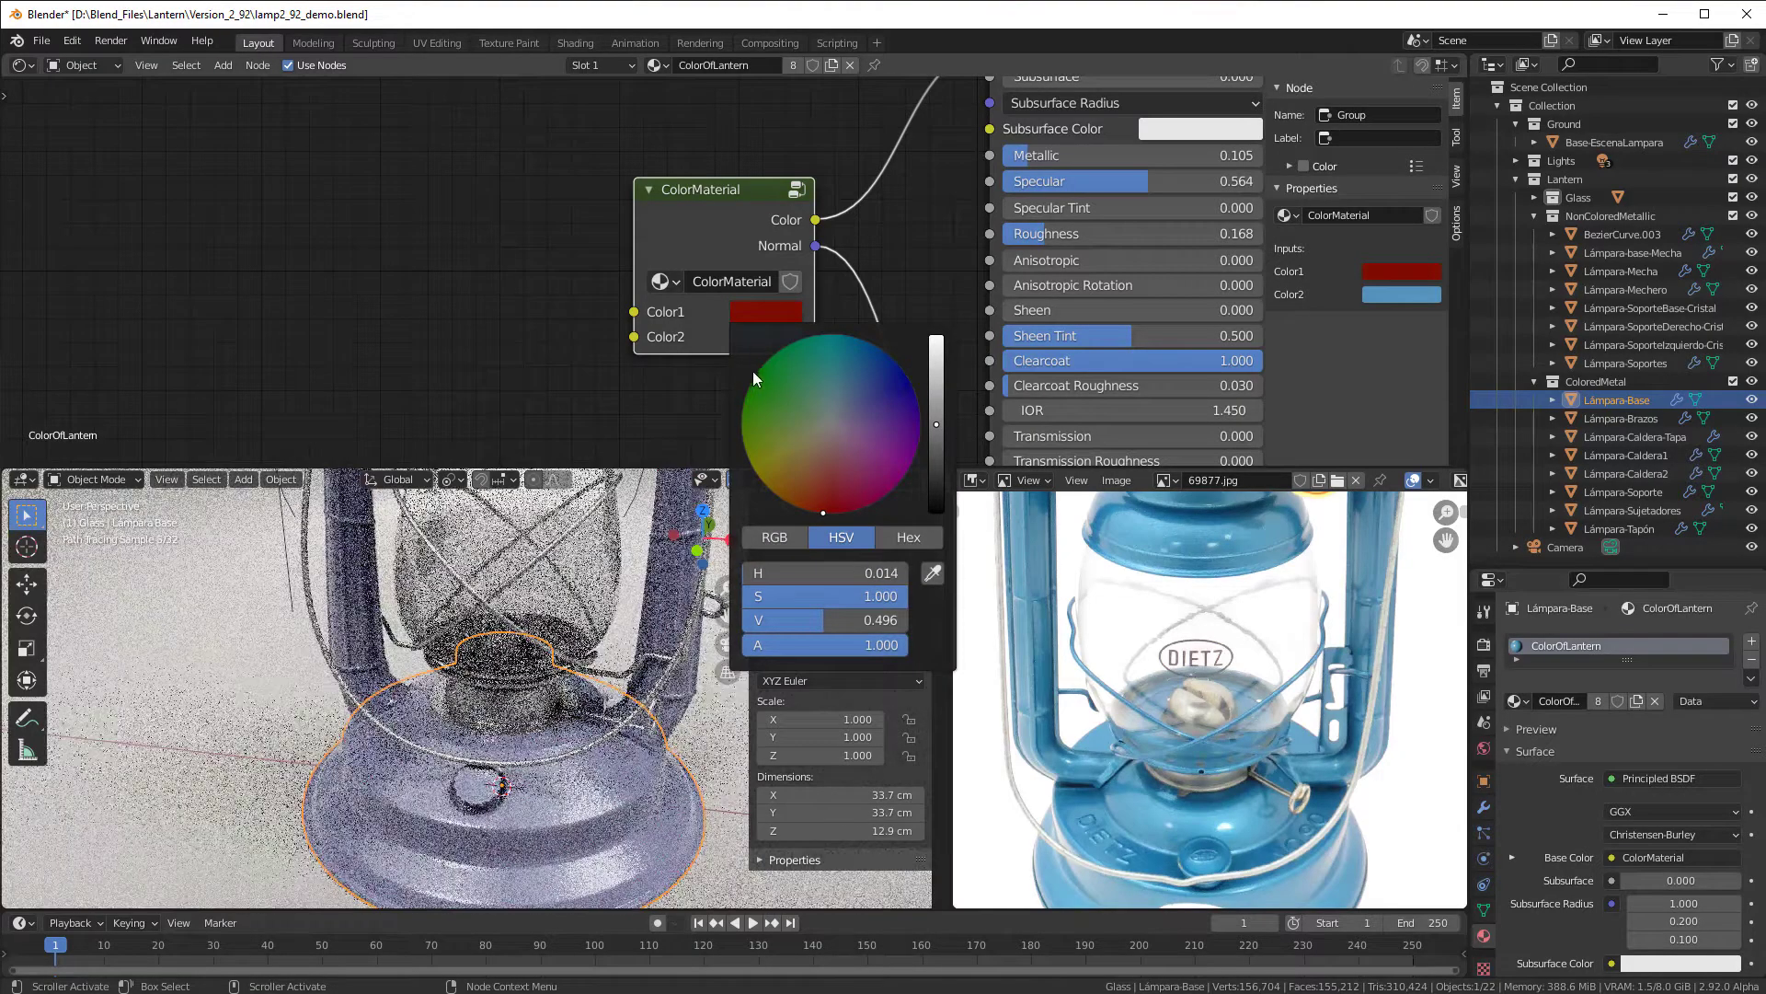
{"action": "left_click", "coordinate": [747, 334]}
{"action": "left_click_drag", "start_coordinate": [831, 460], "coordinate": [834, 508]}
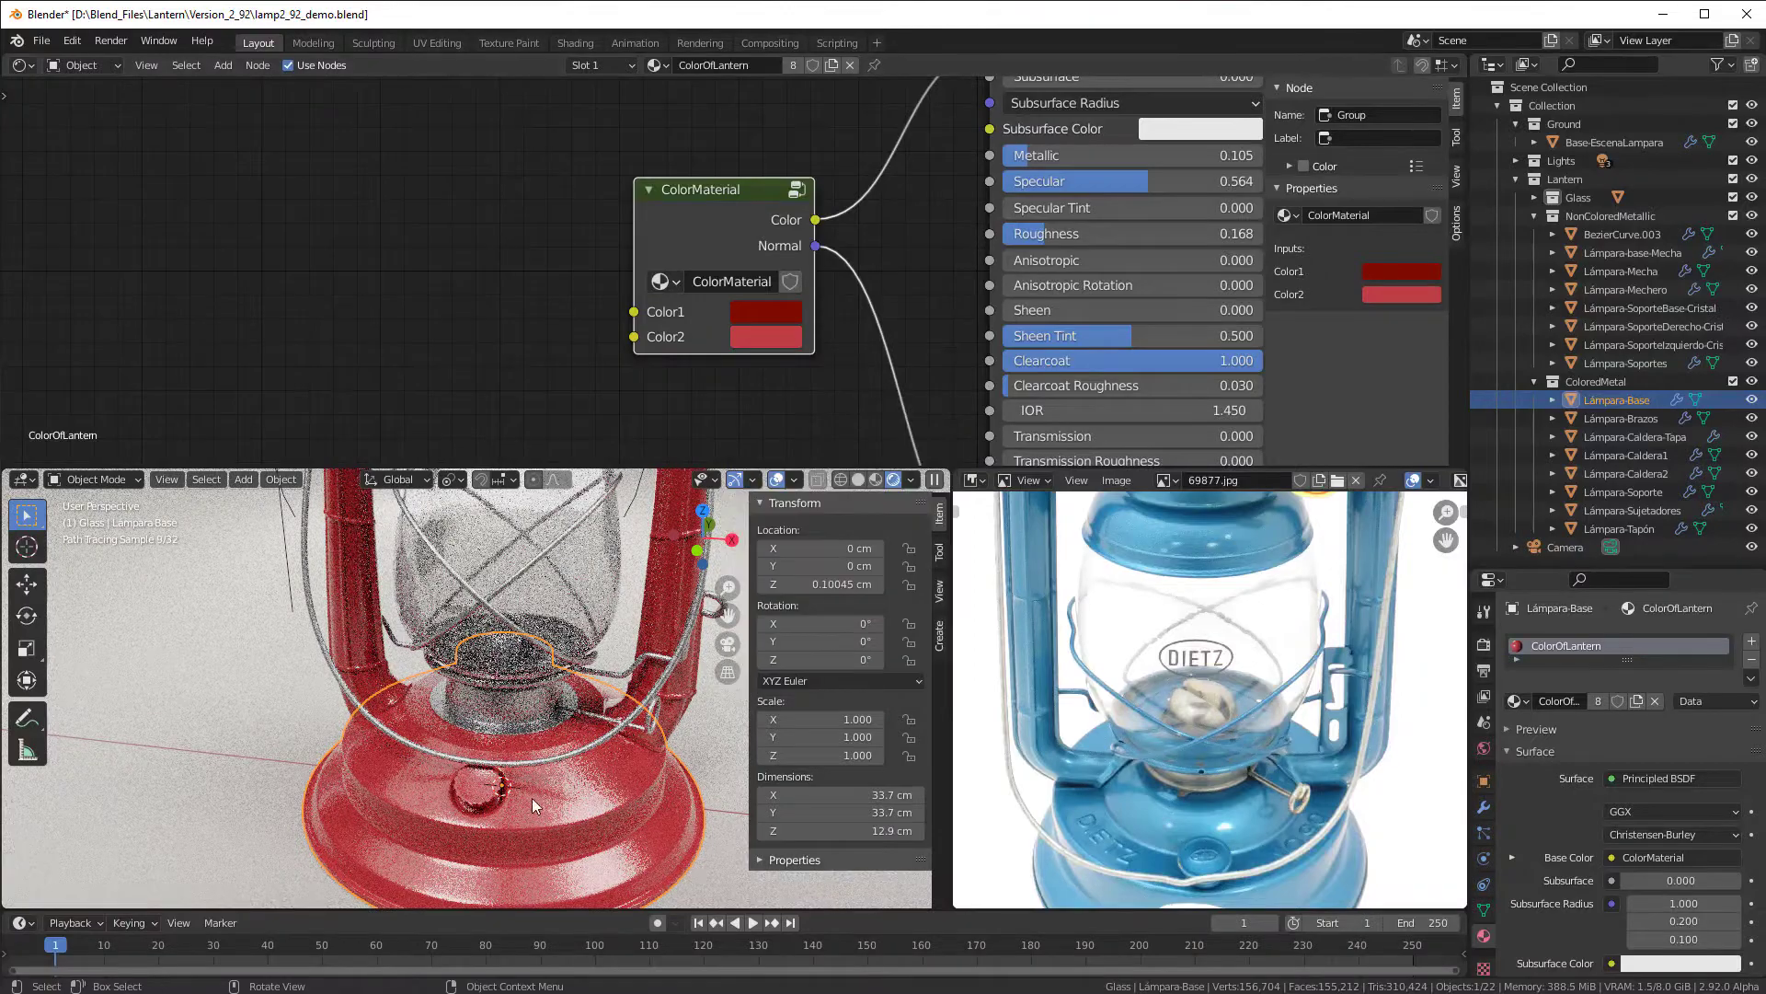
Step: Set both Color1 and Color2 of the ColorMaterial node to black to try a black lantern
{"action": "scroll", "coordinate": [522, 793], "scroll_direction": "down", "scroll_amount": 3}
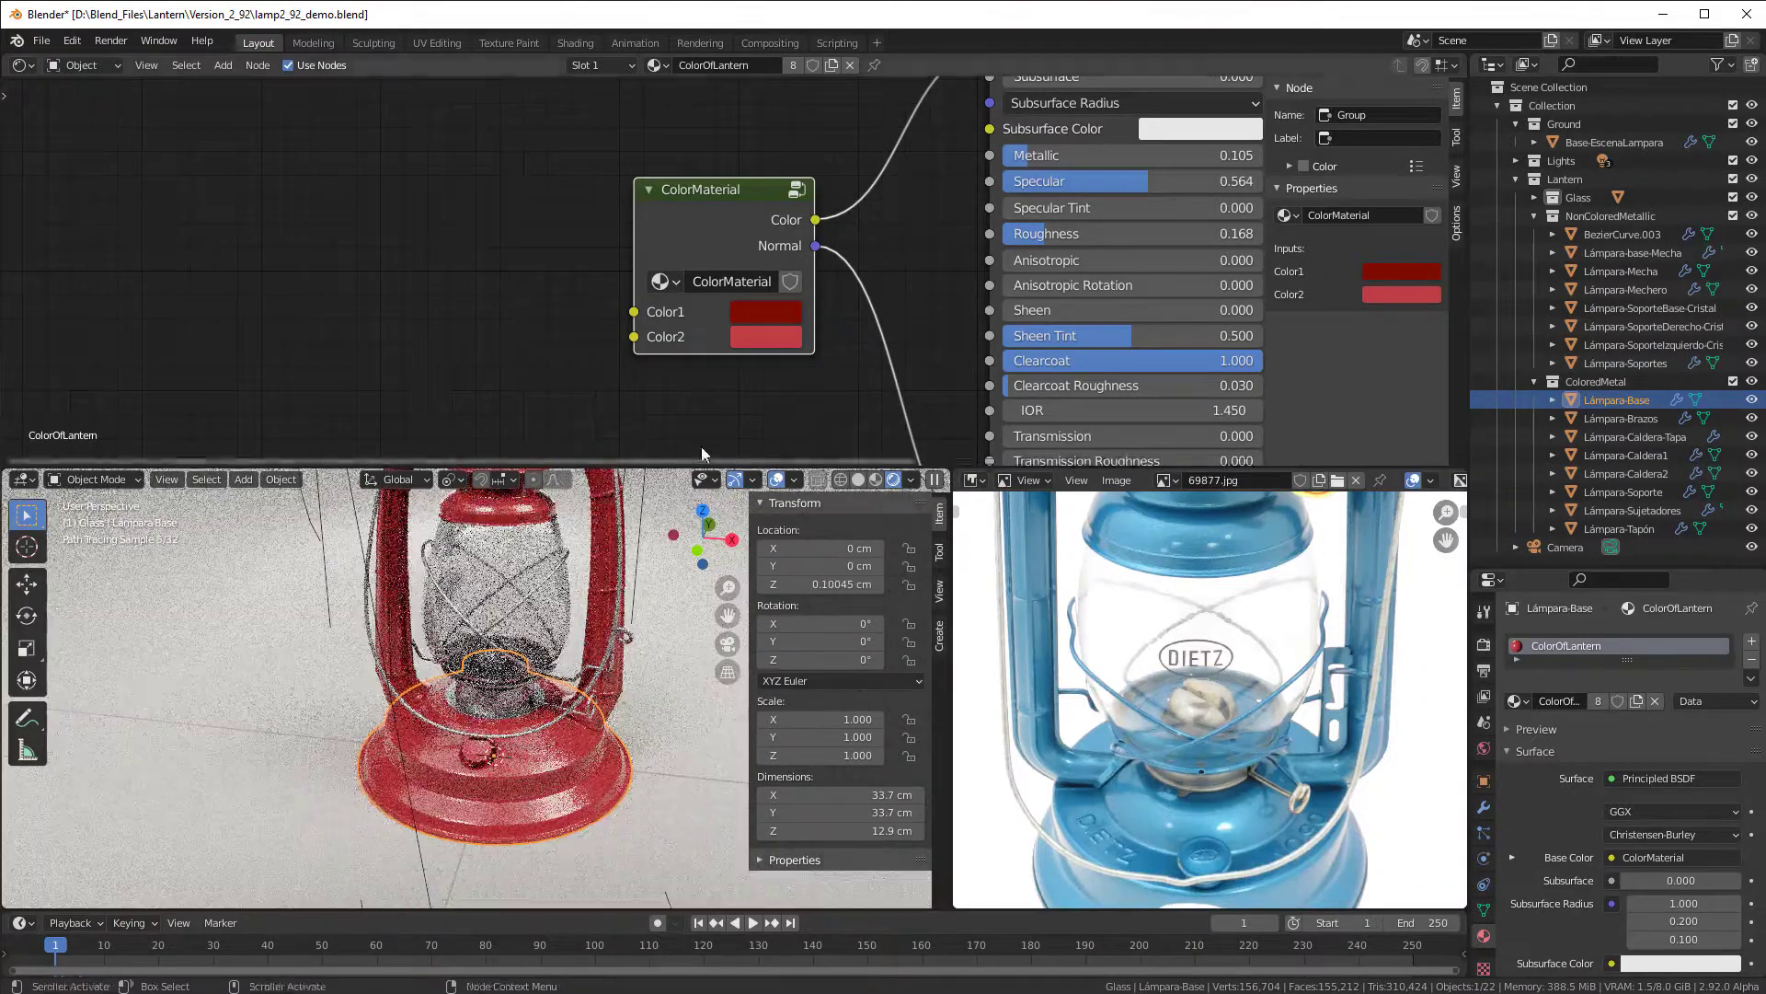
{"action": "left_click", "coordinate": [760, 317]}
{"action": "left_click", "coordinate": [833, 430]}
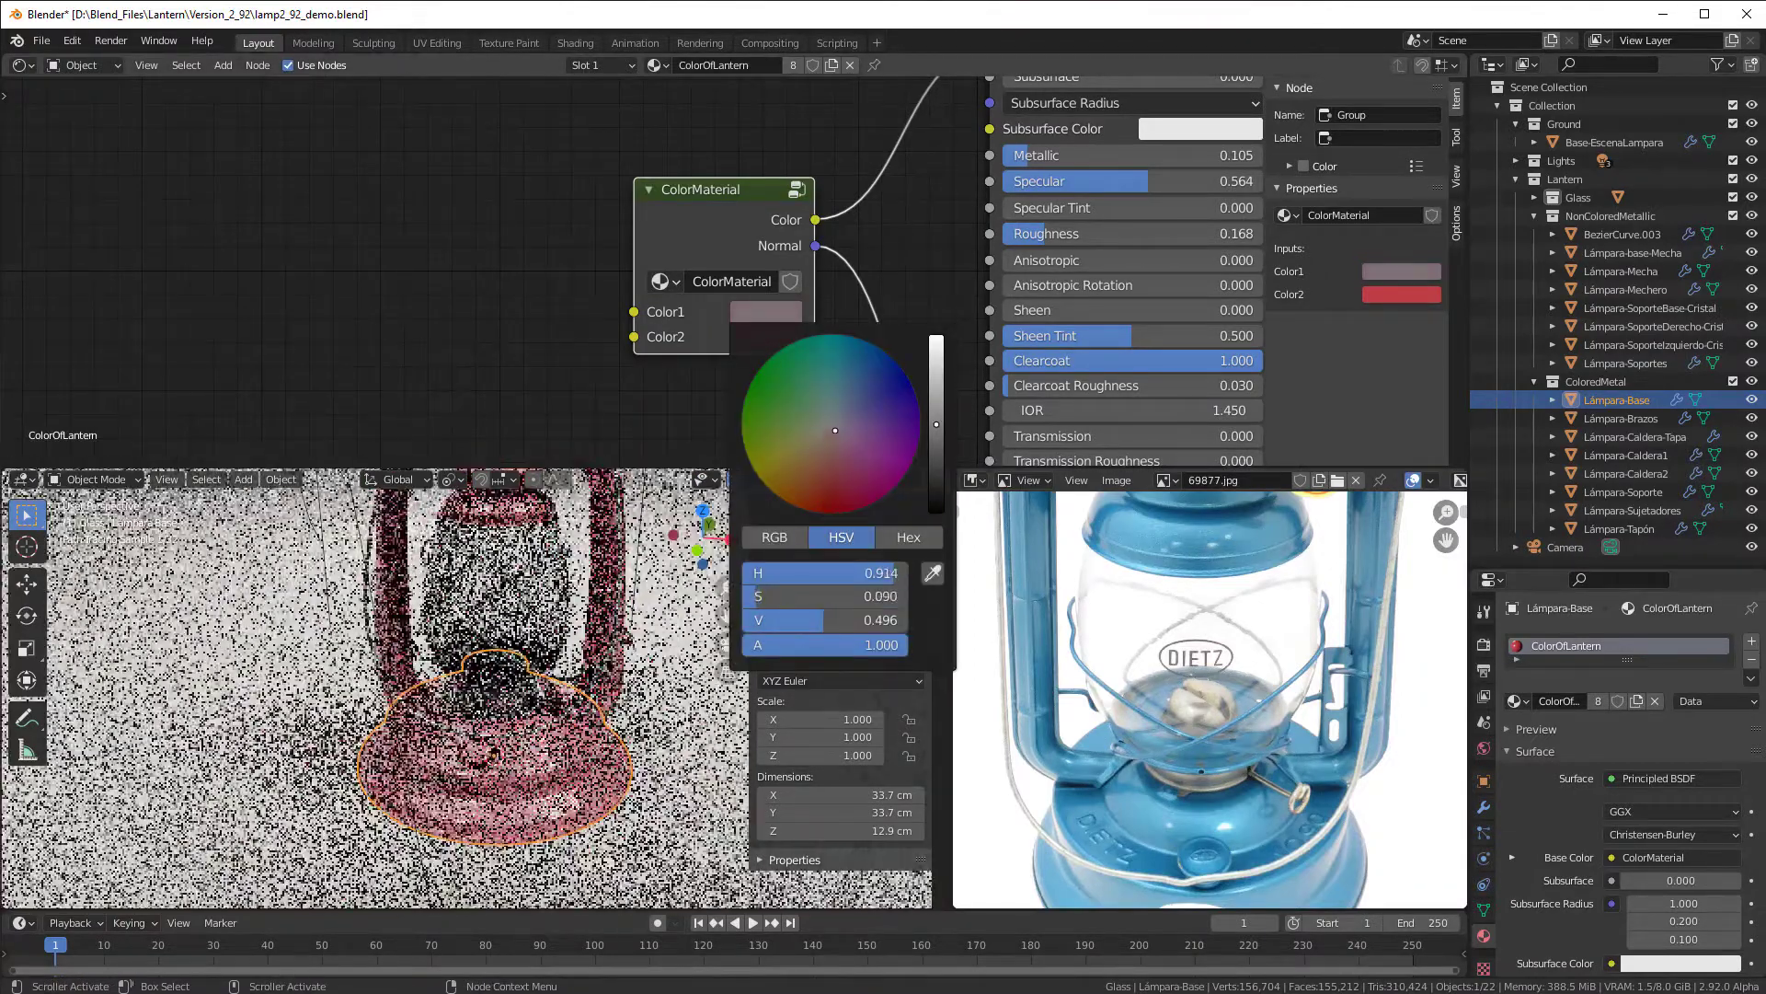
{"action": "left_click_drag", "start_coordinate": [936, 424], "coordinate": [936, 511]}
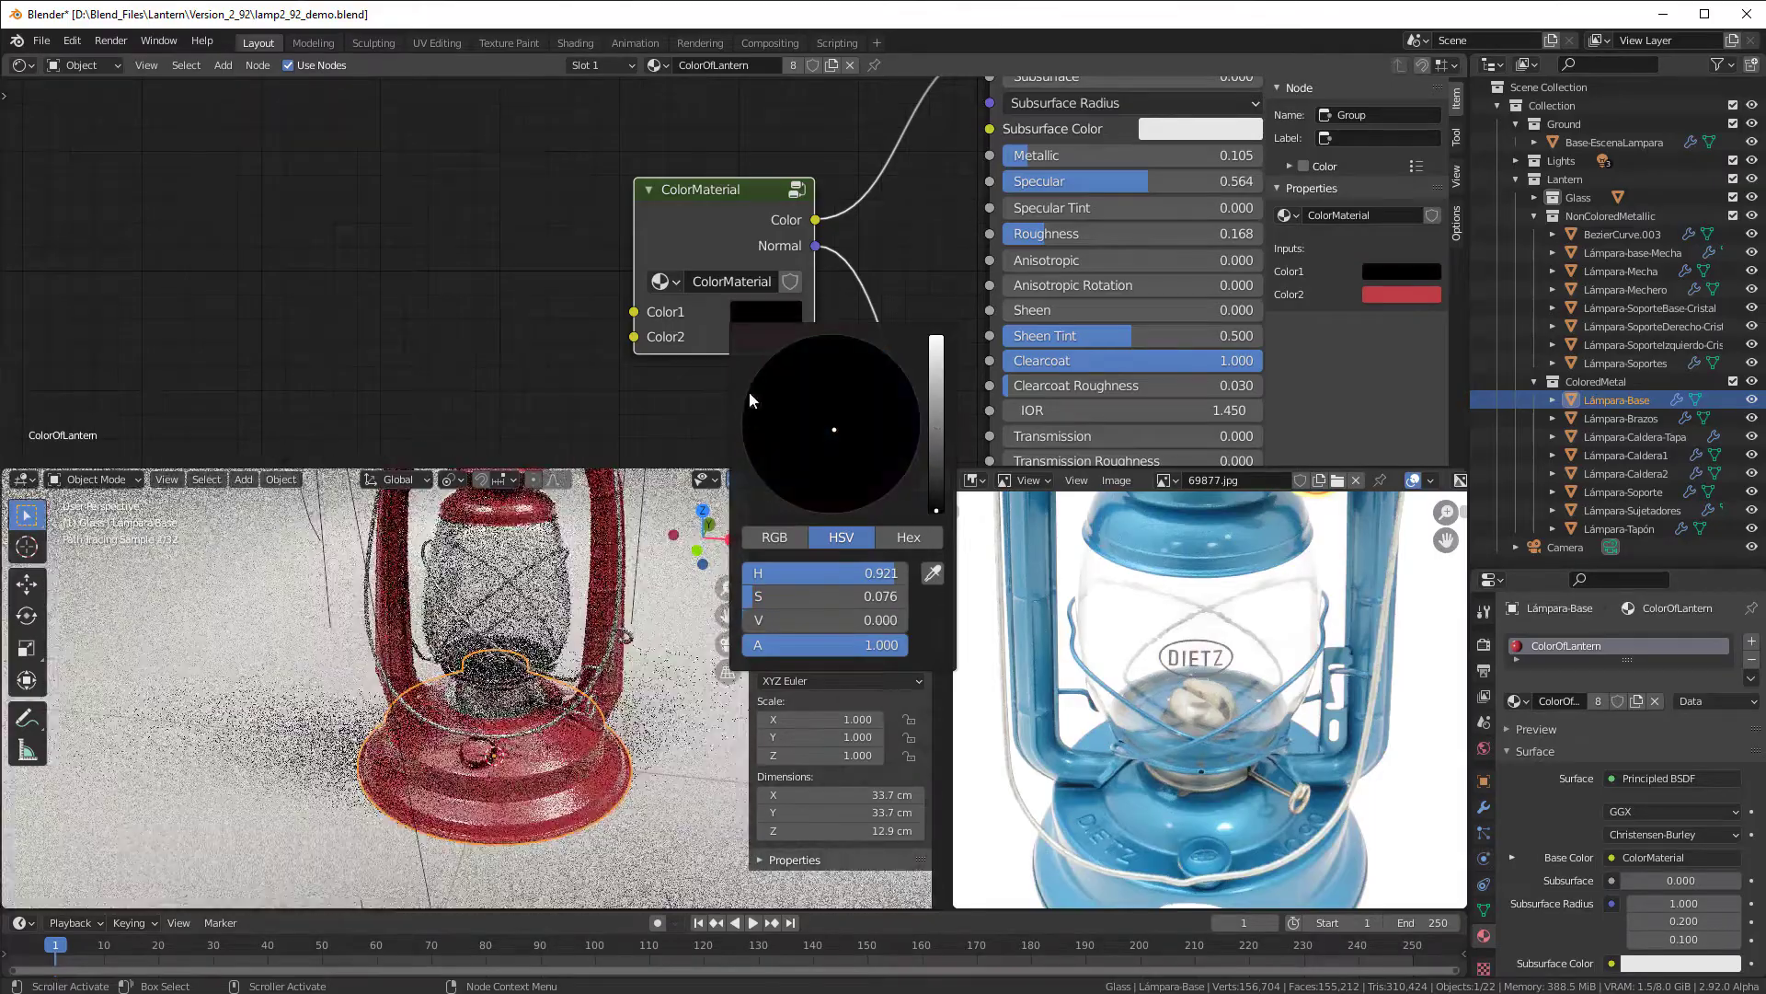
{"action": "left_click", "coordinate": [750, 338]}
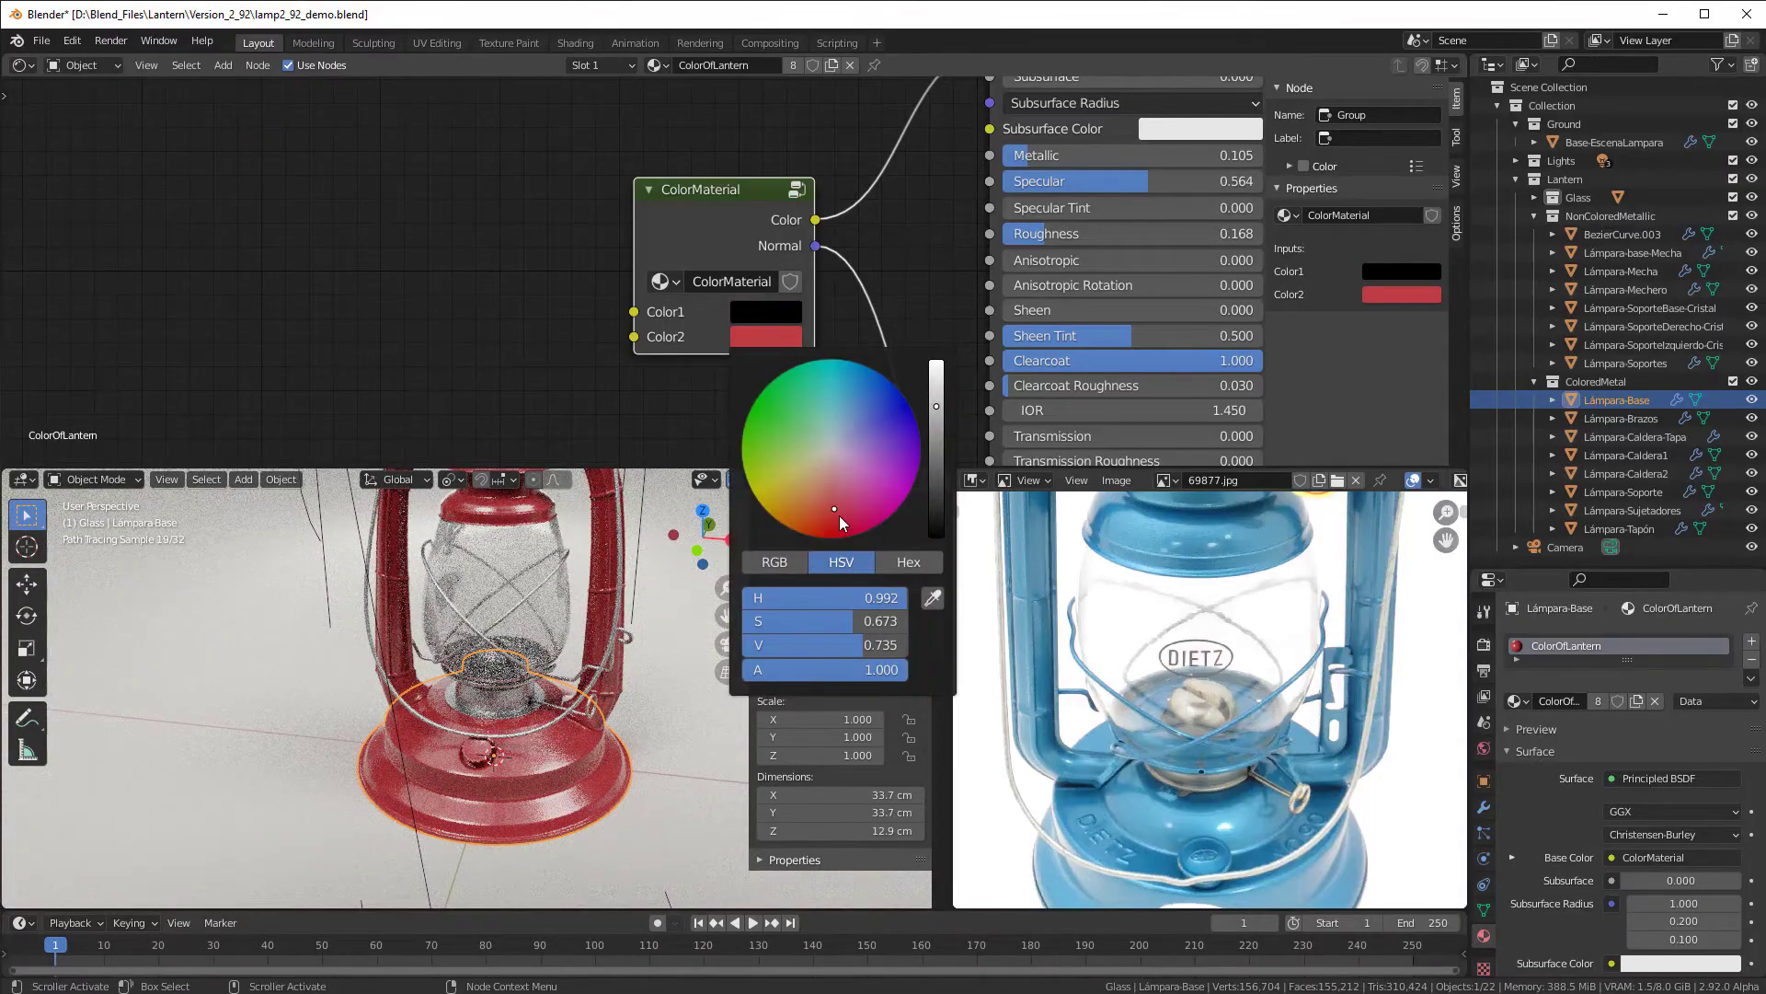
{"action": "left_click", "coordinate": [833, 441]}
{"action": "left_click_drag", "start_coordinate": [937, 405], "coordinate": [936, 533]}
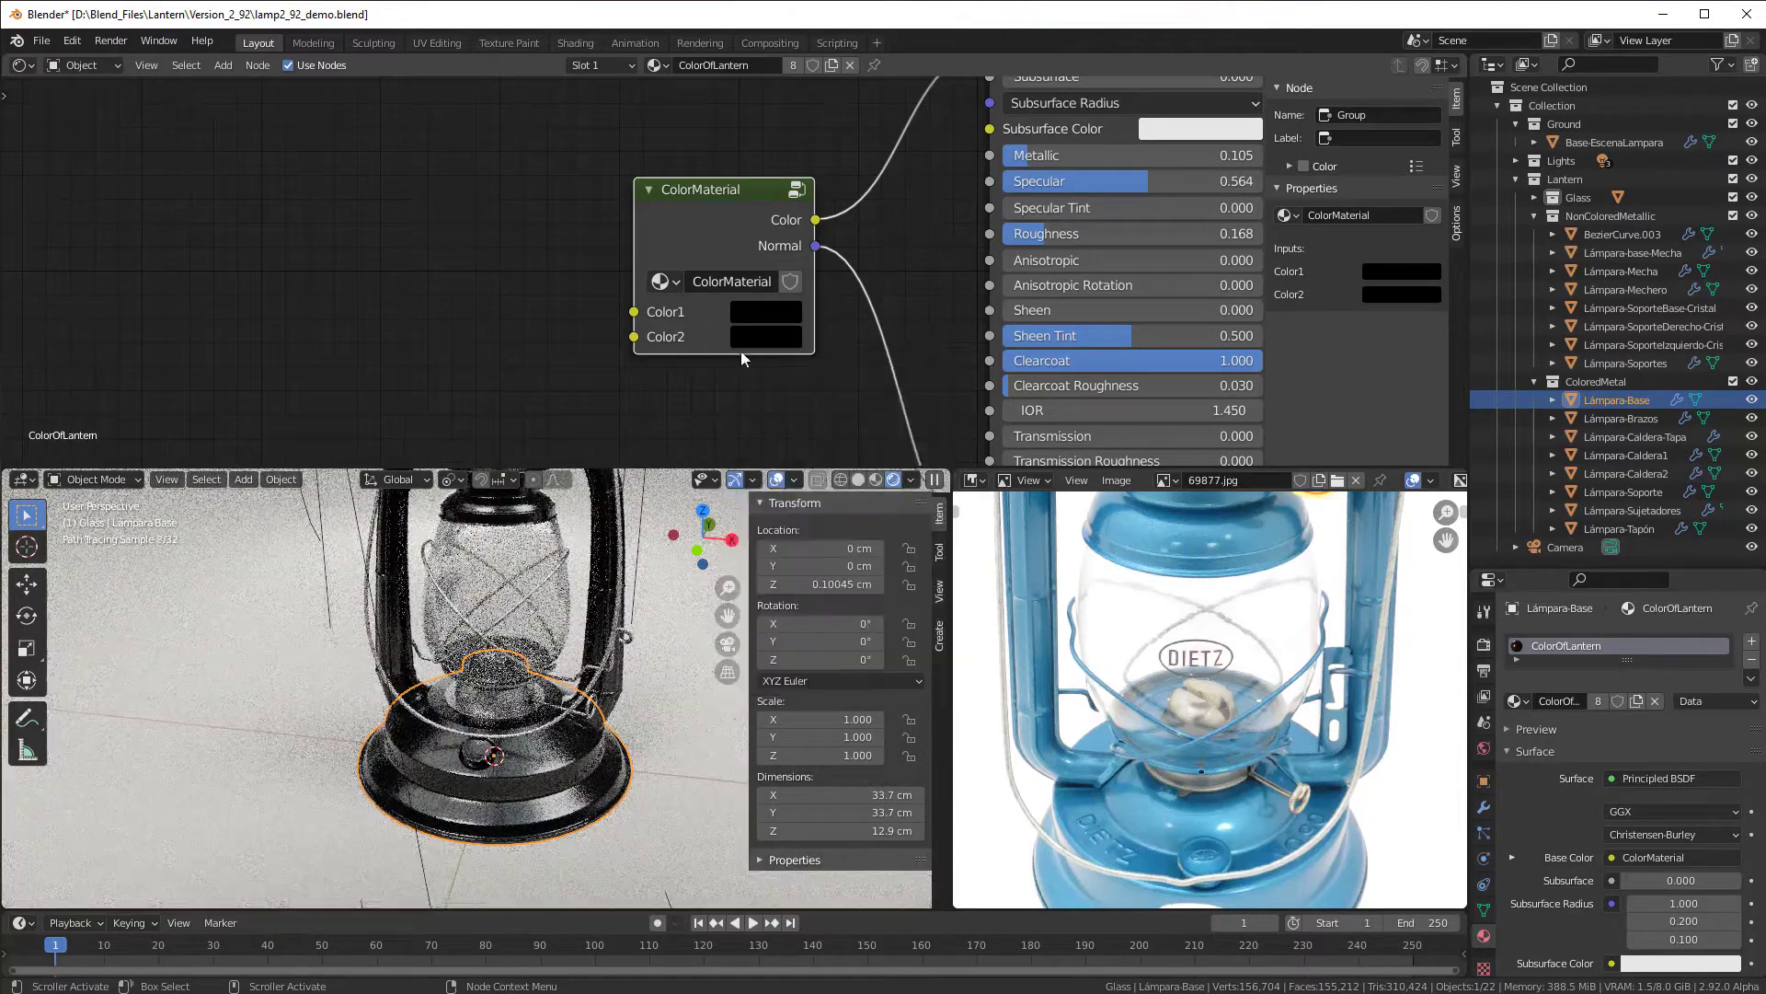
Step: Set the ColorMaterial node's Color2 to dark red (H 0.023, S 1.000, V 0.557) and inspect the lantern base up close
{"action": "left_click", "coordinate": [771, 338]}
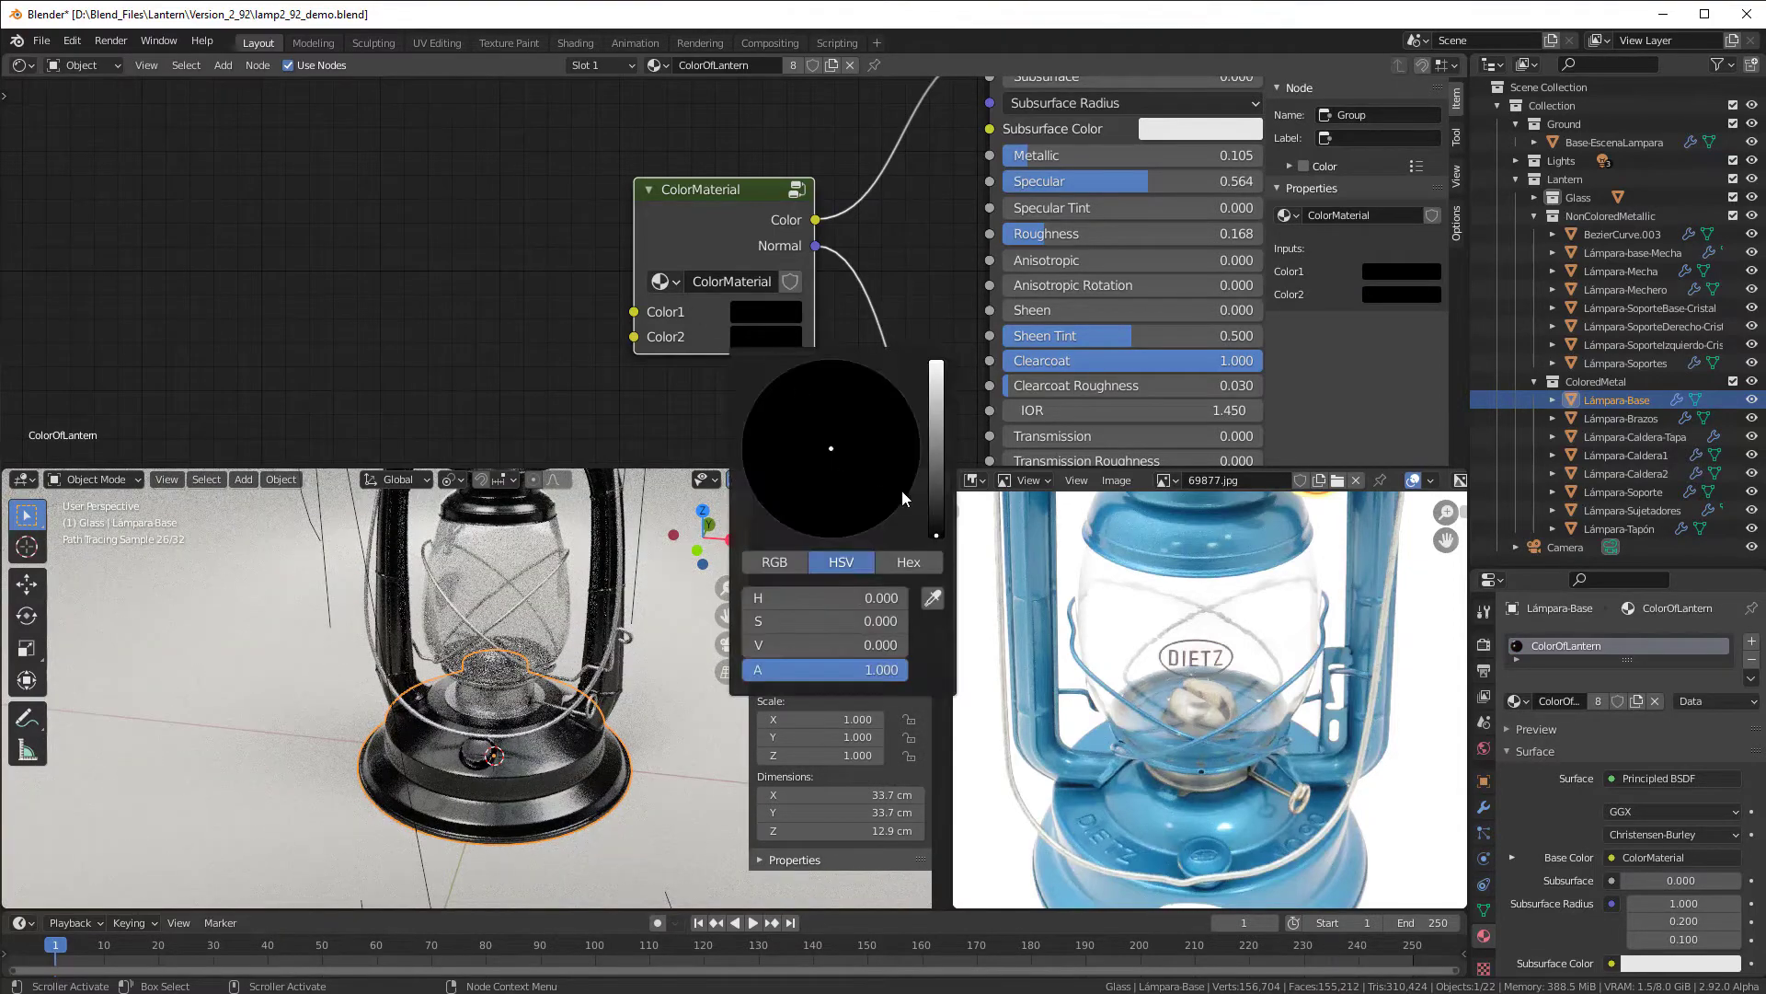
{"action": "left_click_drag", "start_coordinate": [936, 533], "coordinate": [937, 438]}
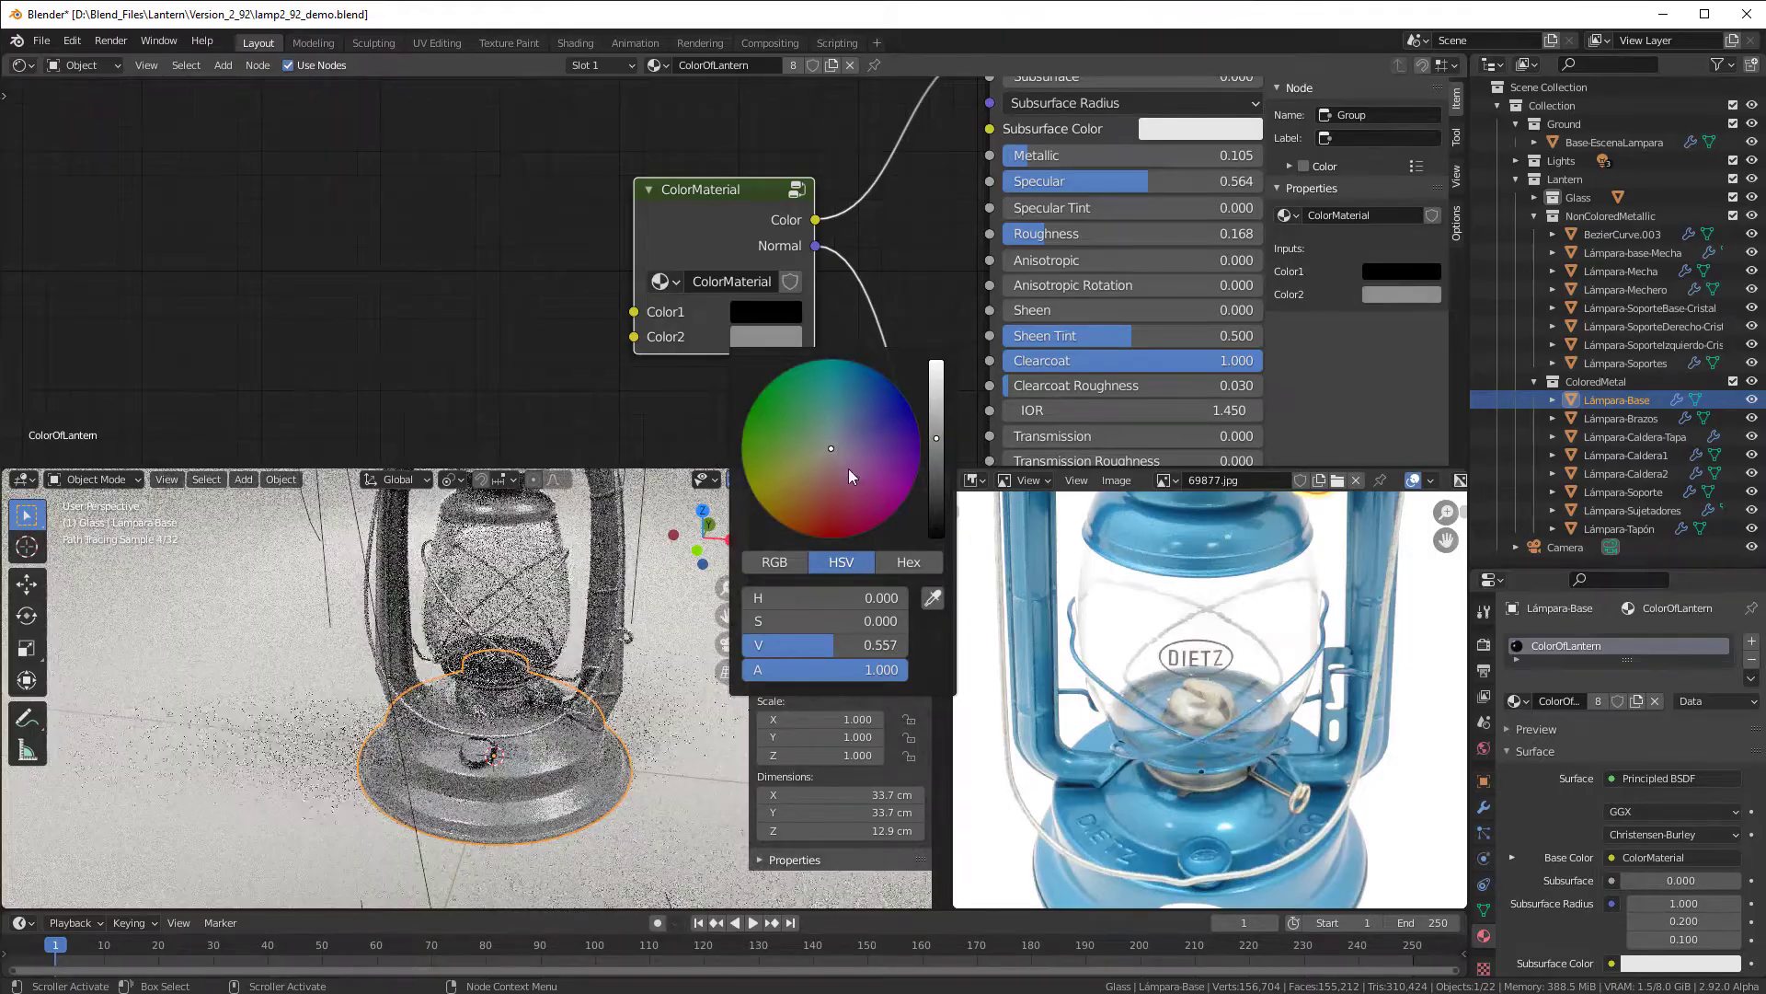
{"action": "left_click", "coordinate": [842, 493]}
{"action": "left_click_drag", "start_coordinate": [841, 494], "coordinate": [848, 526]}
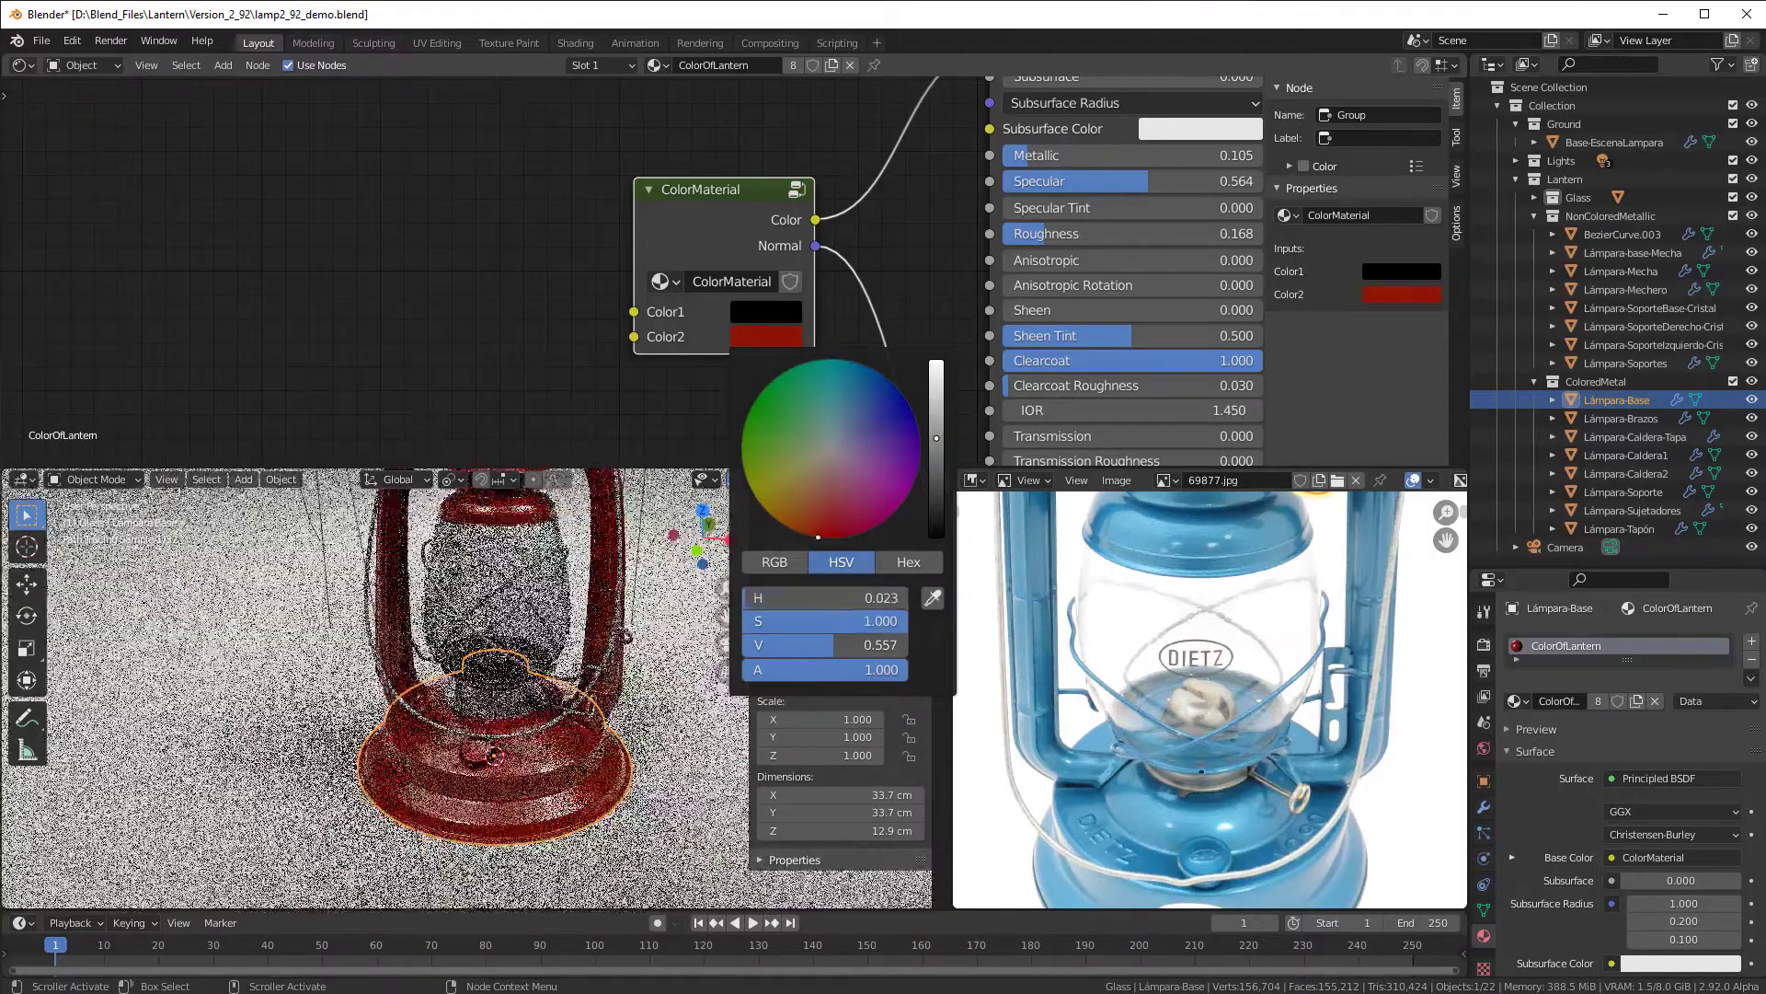
{"action": "scroll", "coordinate": [543, 692], "scroll_direction": "up", "scroll_amount": 3}
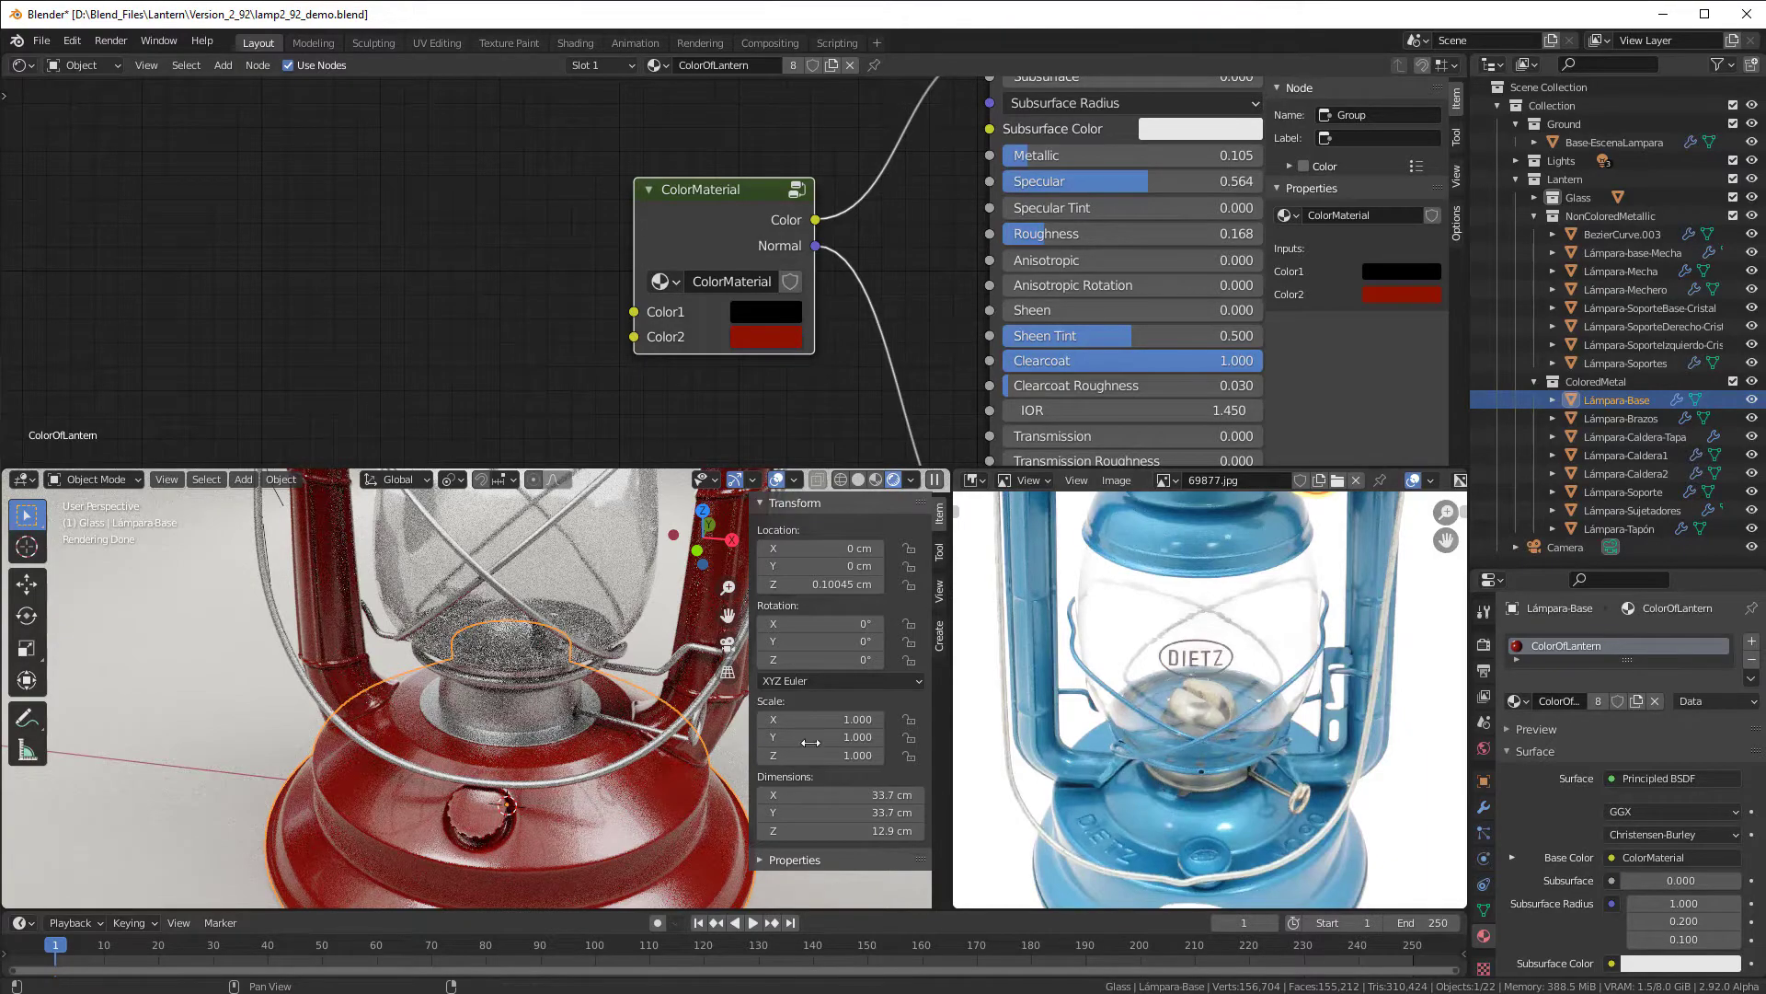
Step: Recolour ColorMaterial with Color1 light blue (H 0.557, S 0.717, V 0.803) and Color2 a muted darker blue, and move the node away from the Principled BSDF
{"action": "left_click", "coordinate": [743, 312]}
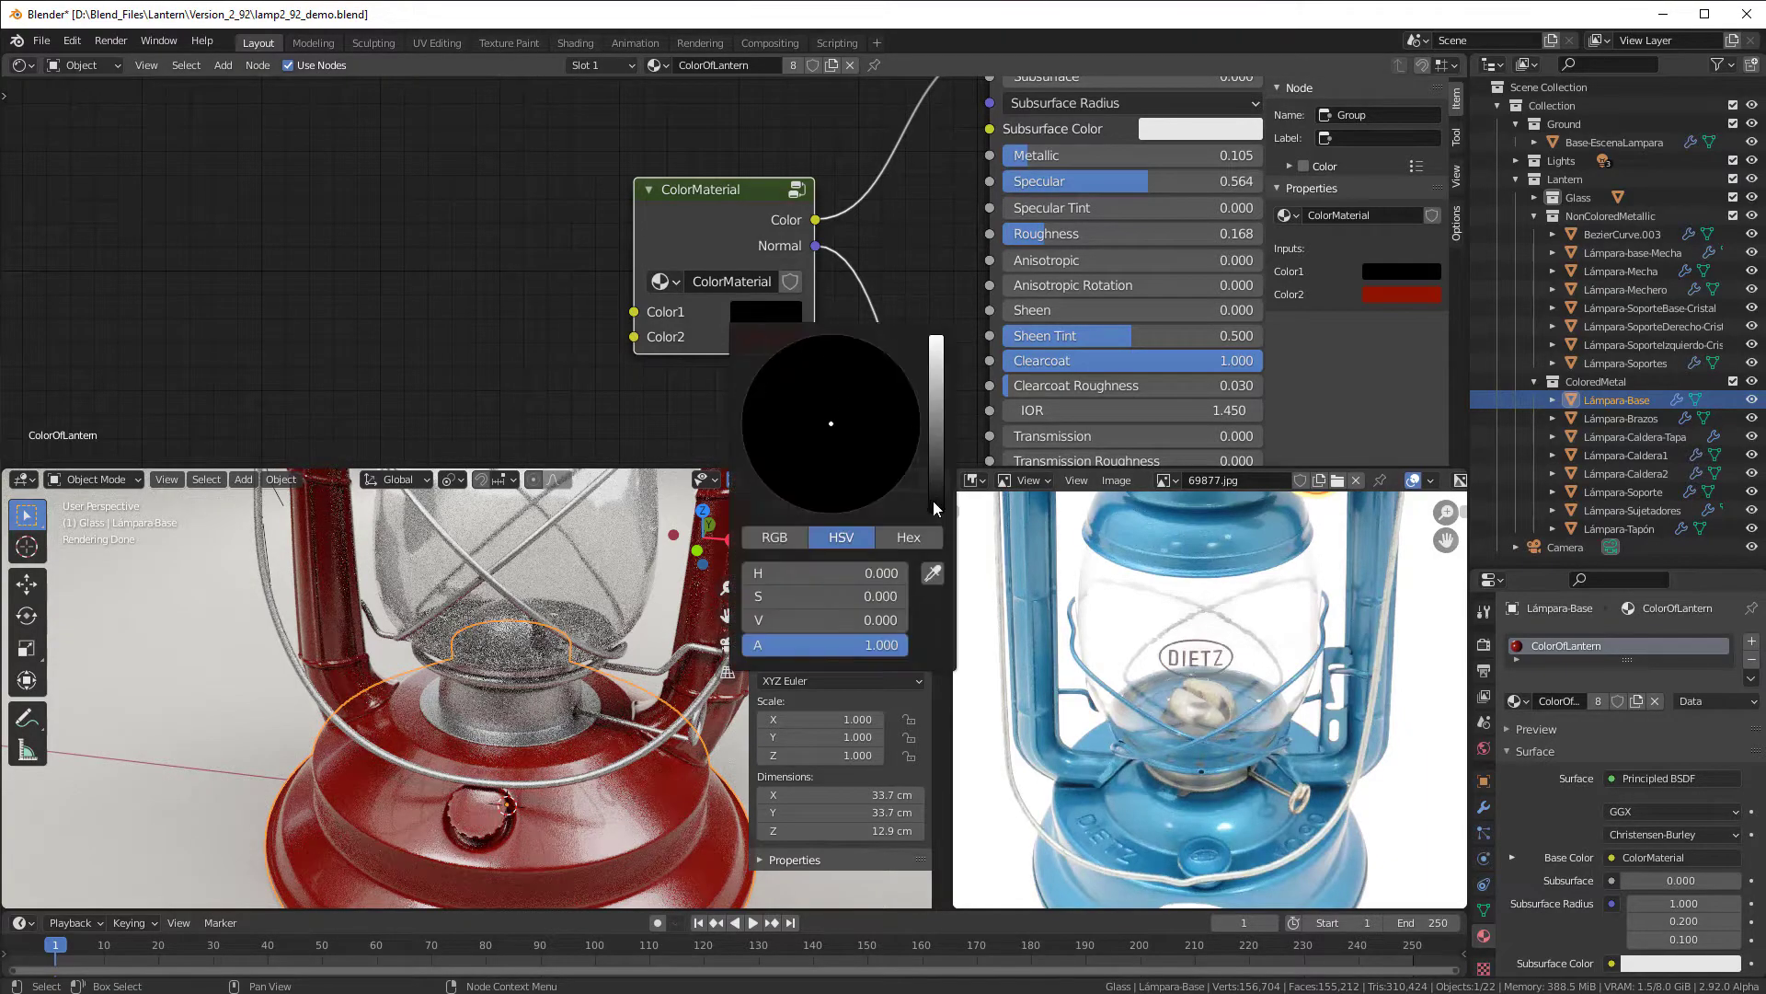
{"action": "left_click_drag", "start_coordinate": [933, 502], "coordinate": [853, 364]}
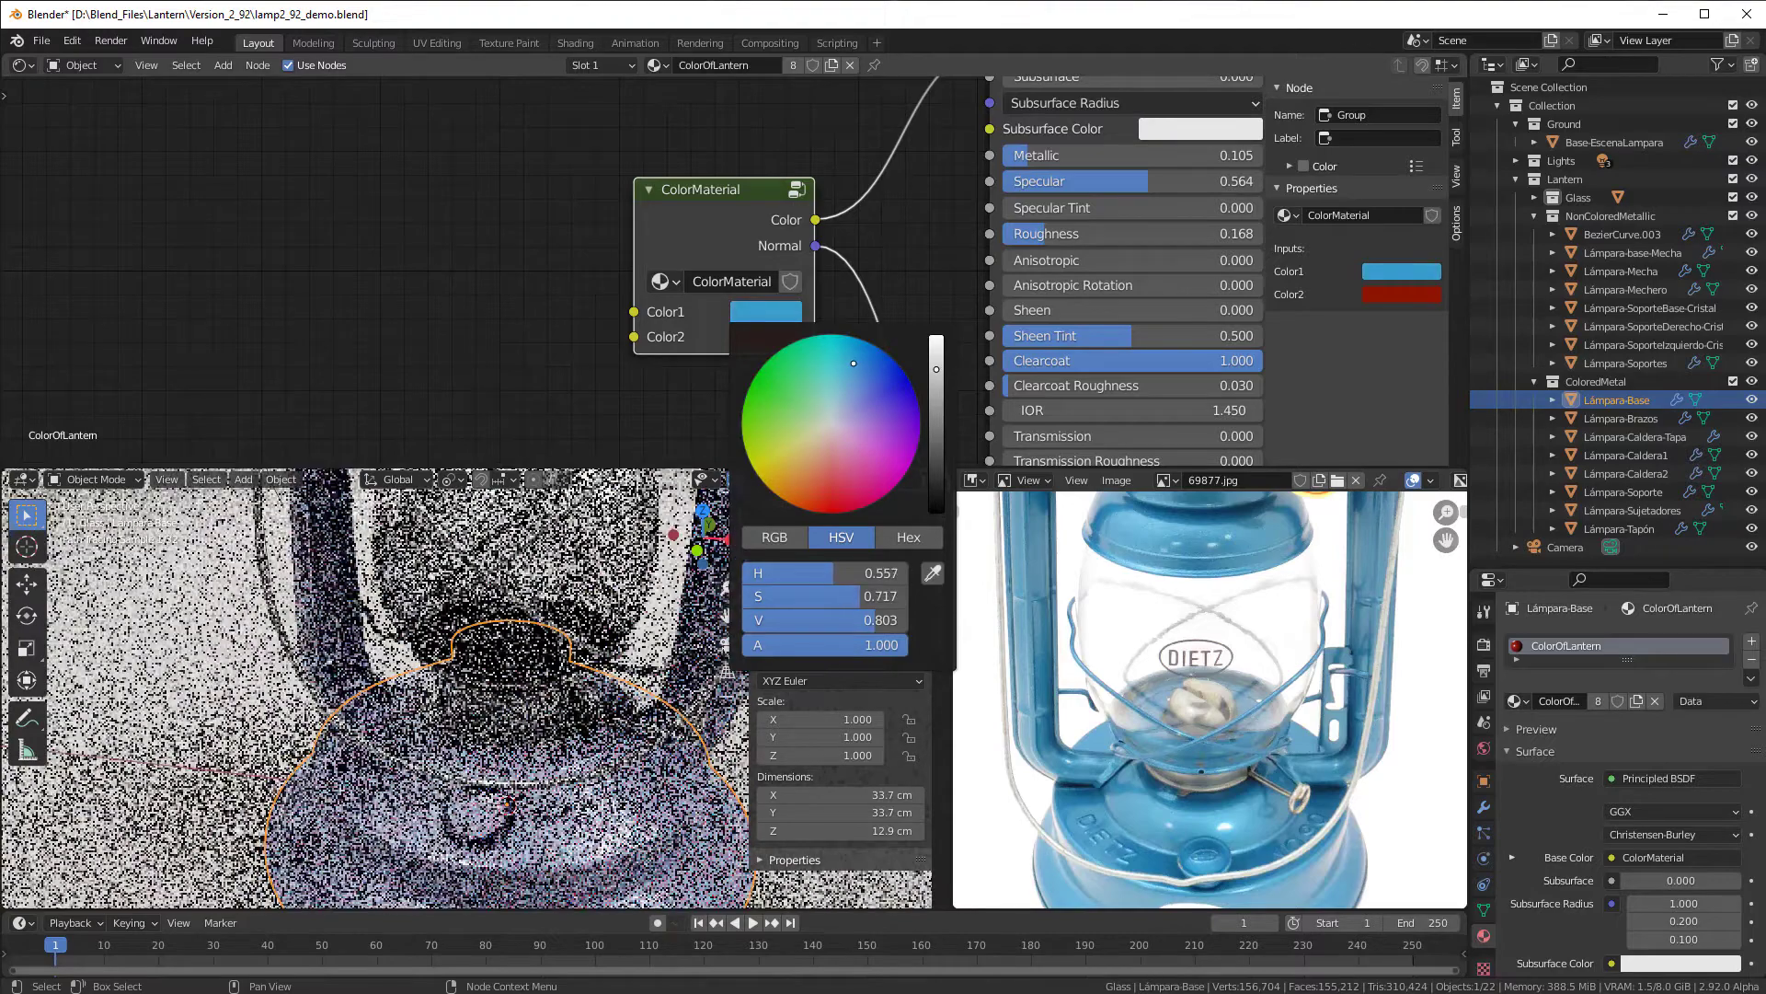
{"action": "left_click", "coordinate": [763, 335]}
{"action": "left_click_drag", "start_coordinate": [870, 469], "coordinate": [857, 417]}
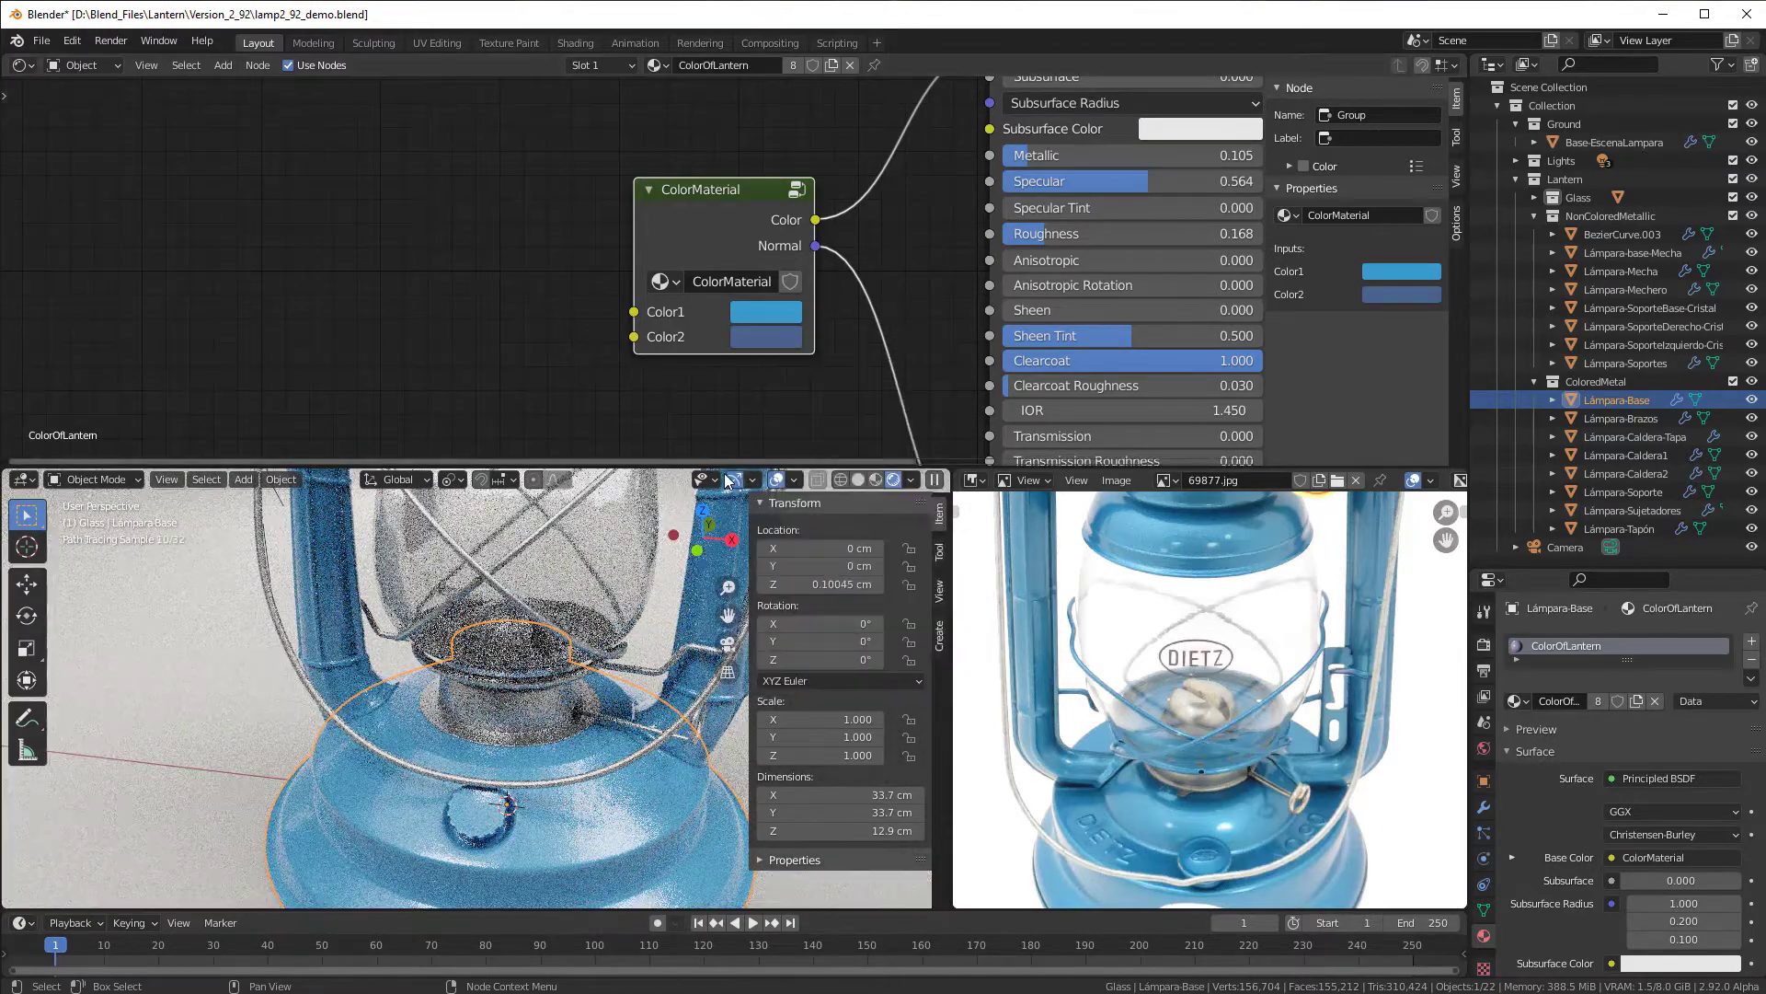
{"action": "left_click_drag", "start_coordinate": [714, 195], "coordinate": [680, 206]}
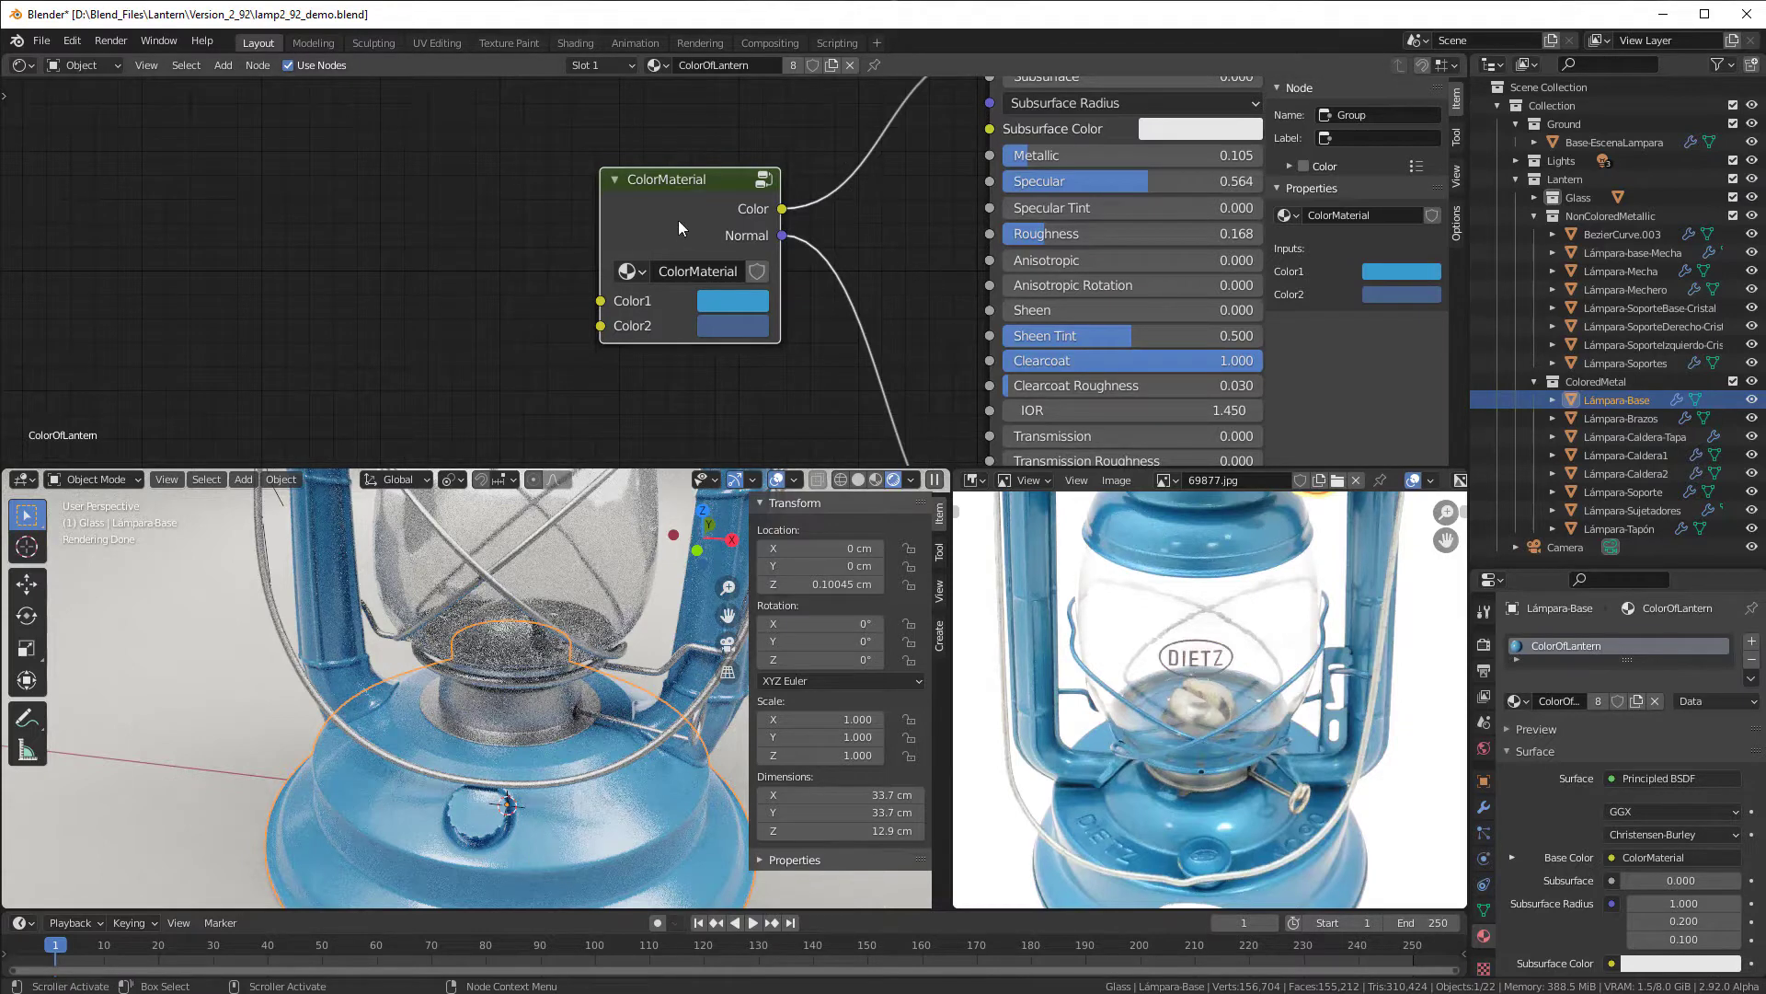
{"action": "left_click_drag", "start_coordinate": [631, 182], "coordinate": [554, 210]}
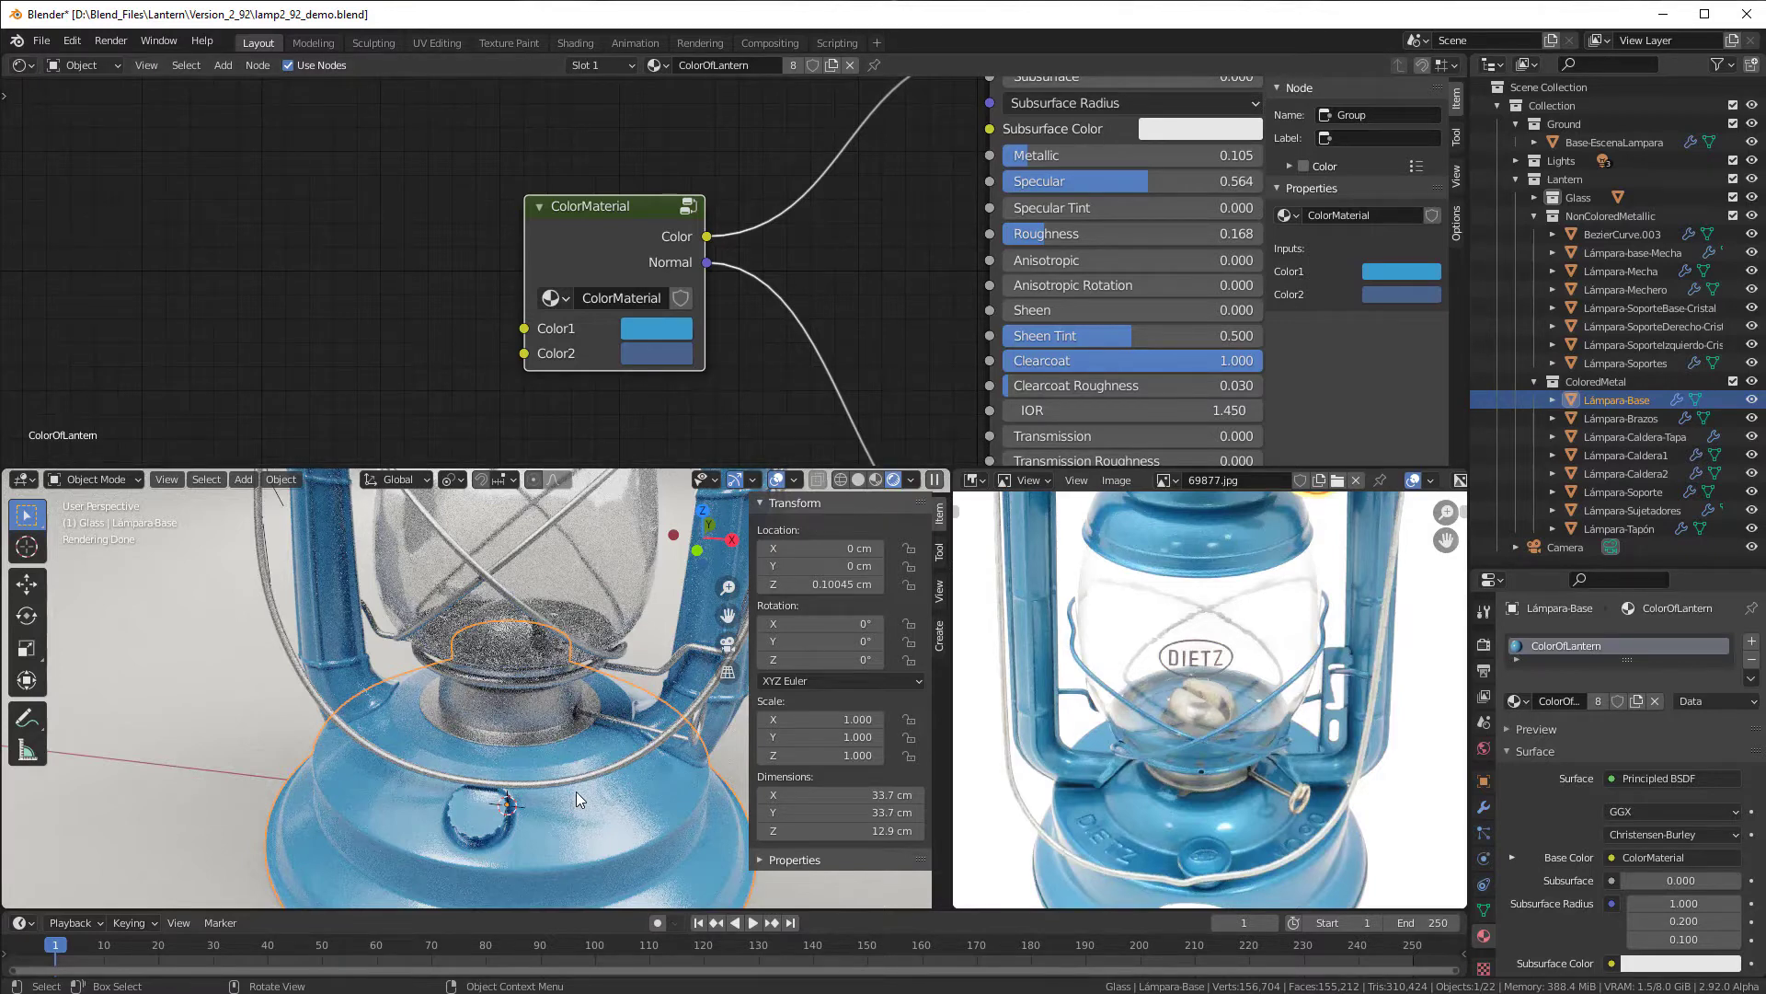
Step: Select the metal wick base Lámpara-base-Mecha and group its Texture Coordinate, Noise Texture and Bump nodes
{"action": "left_click", "coordinate": [527, 710]}
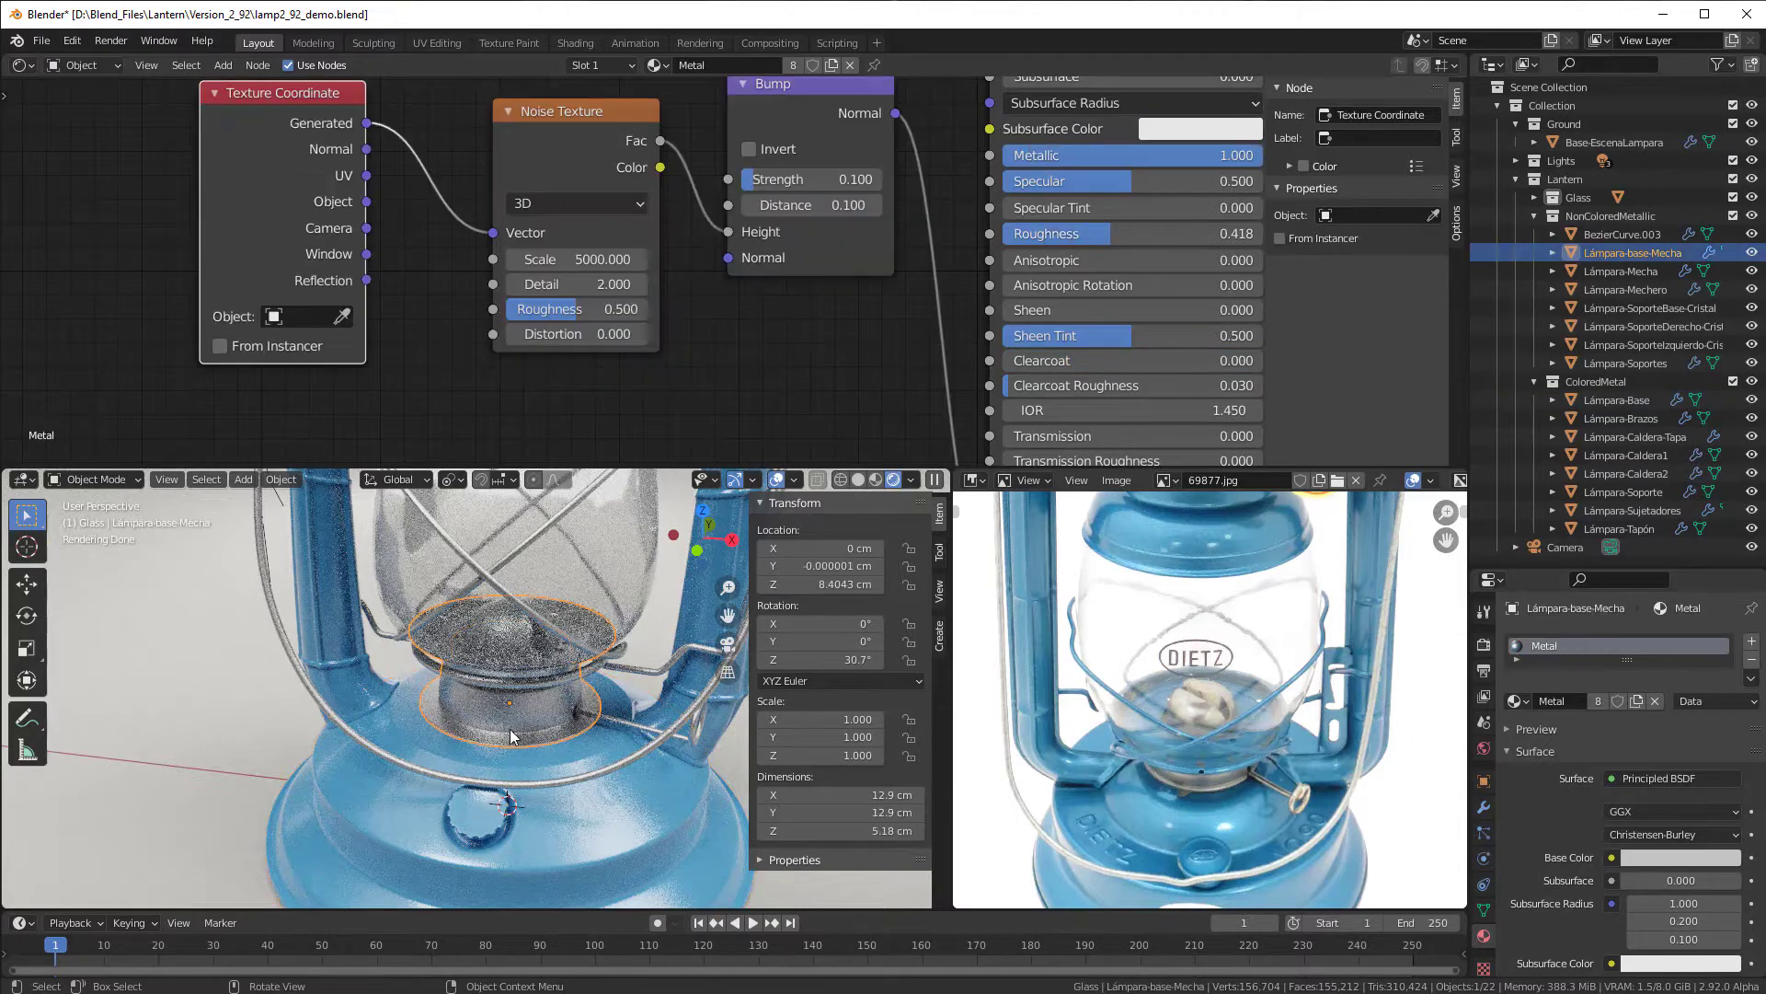
{"action": "scroll", "coordinate": [604, 381], "scroll_direction": "down", "scroll_amount": 2}
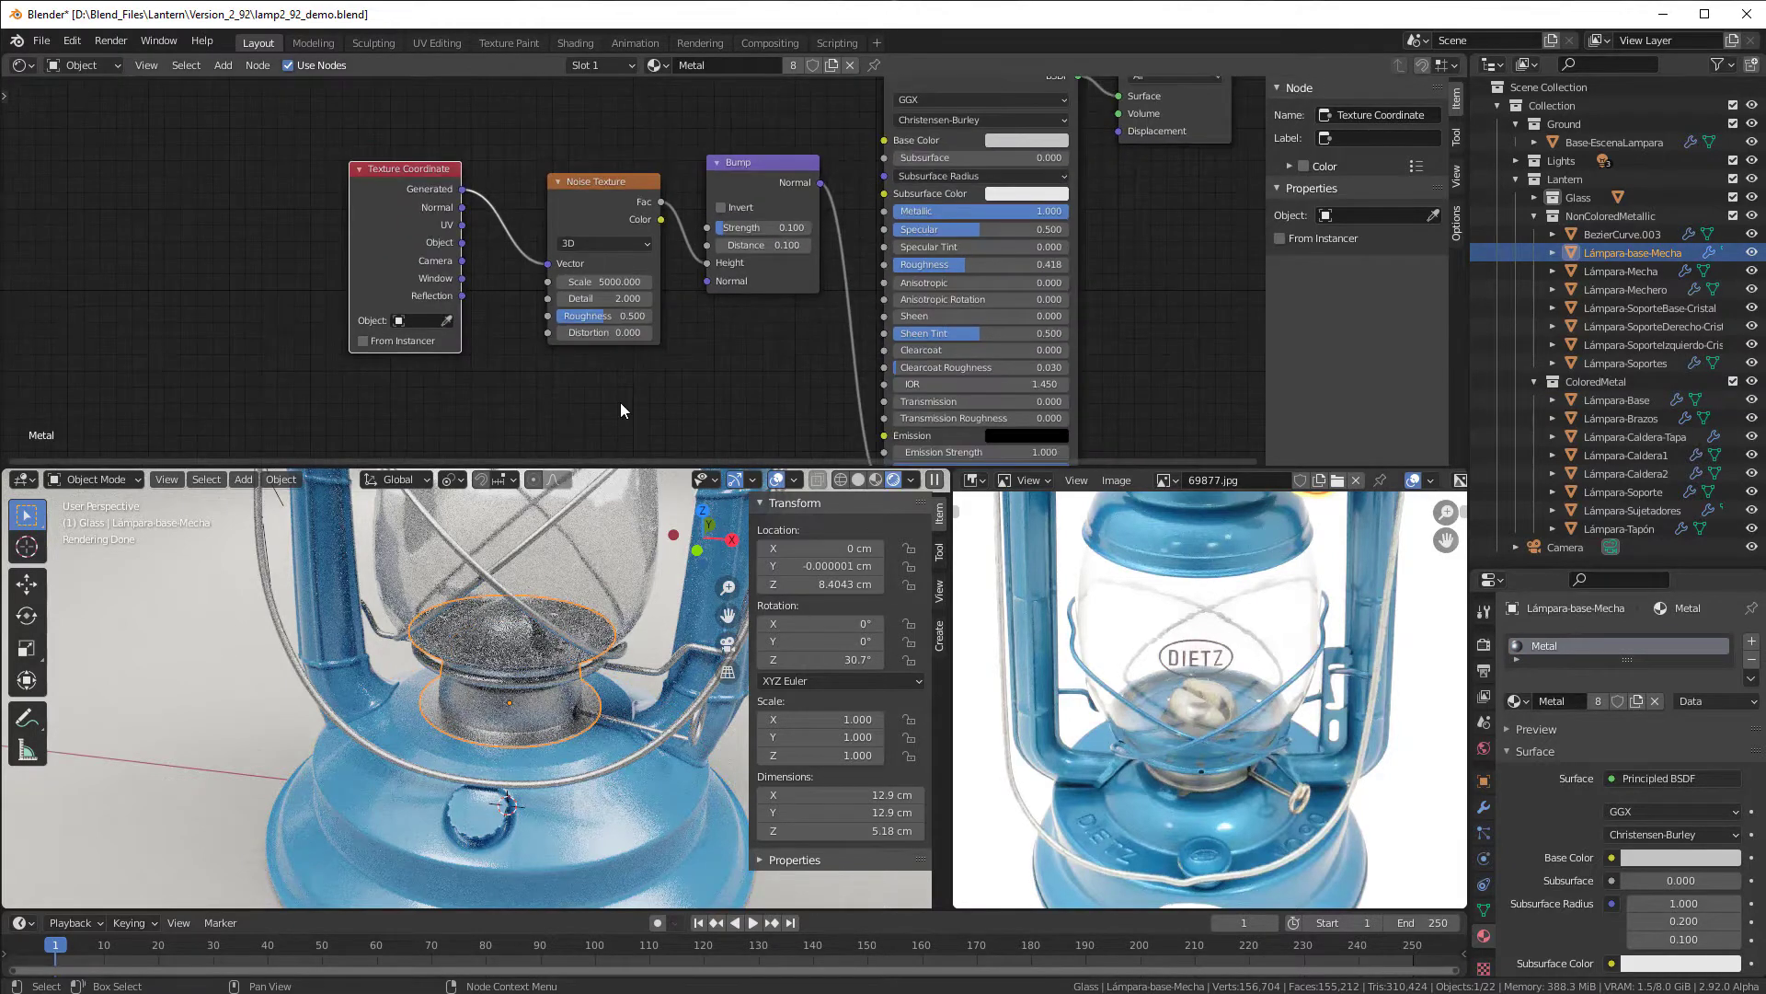
{"action": "left_click_drag", "start_coordinate": [393, 123], "coordinate": [795, 425]}
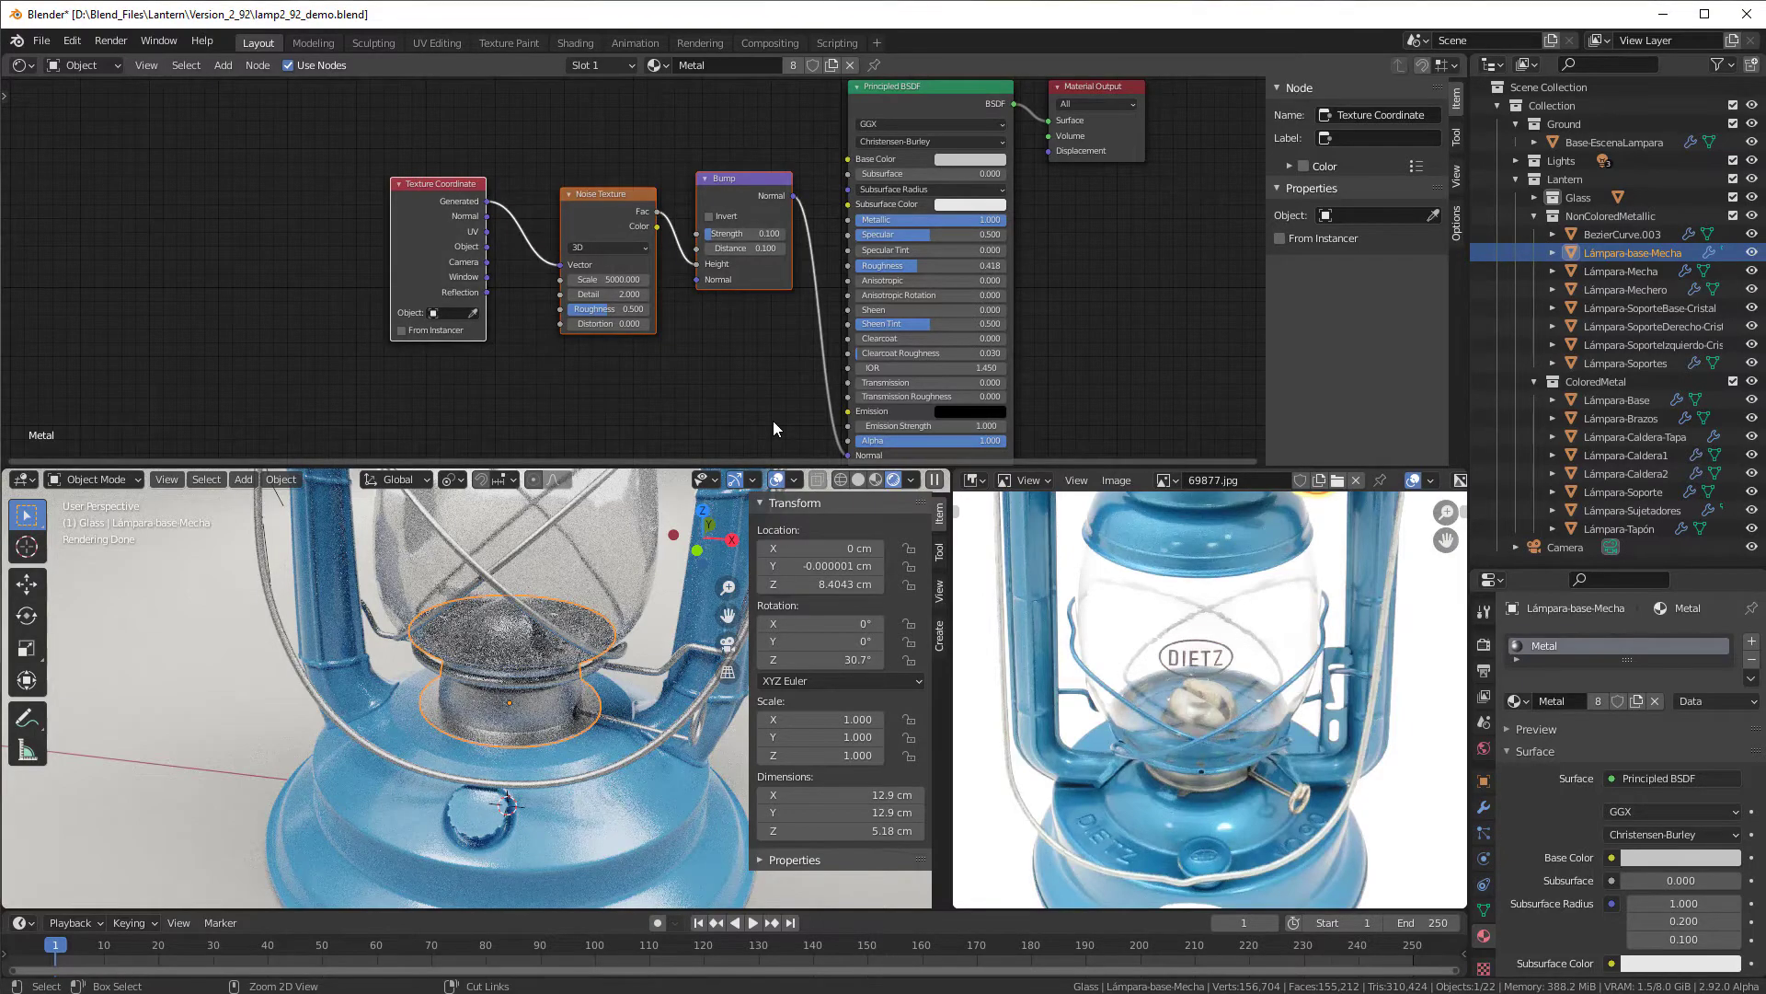
{"action": "key", "text": "ctrl+g"}
{"action": "scroll", "coordinate": [809, 387], "scroll_direction": "up", "scroll_amount": 2}
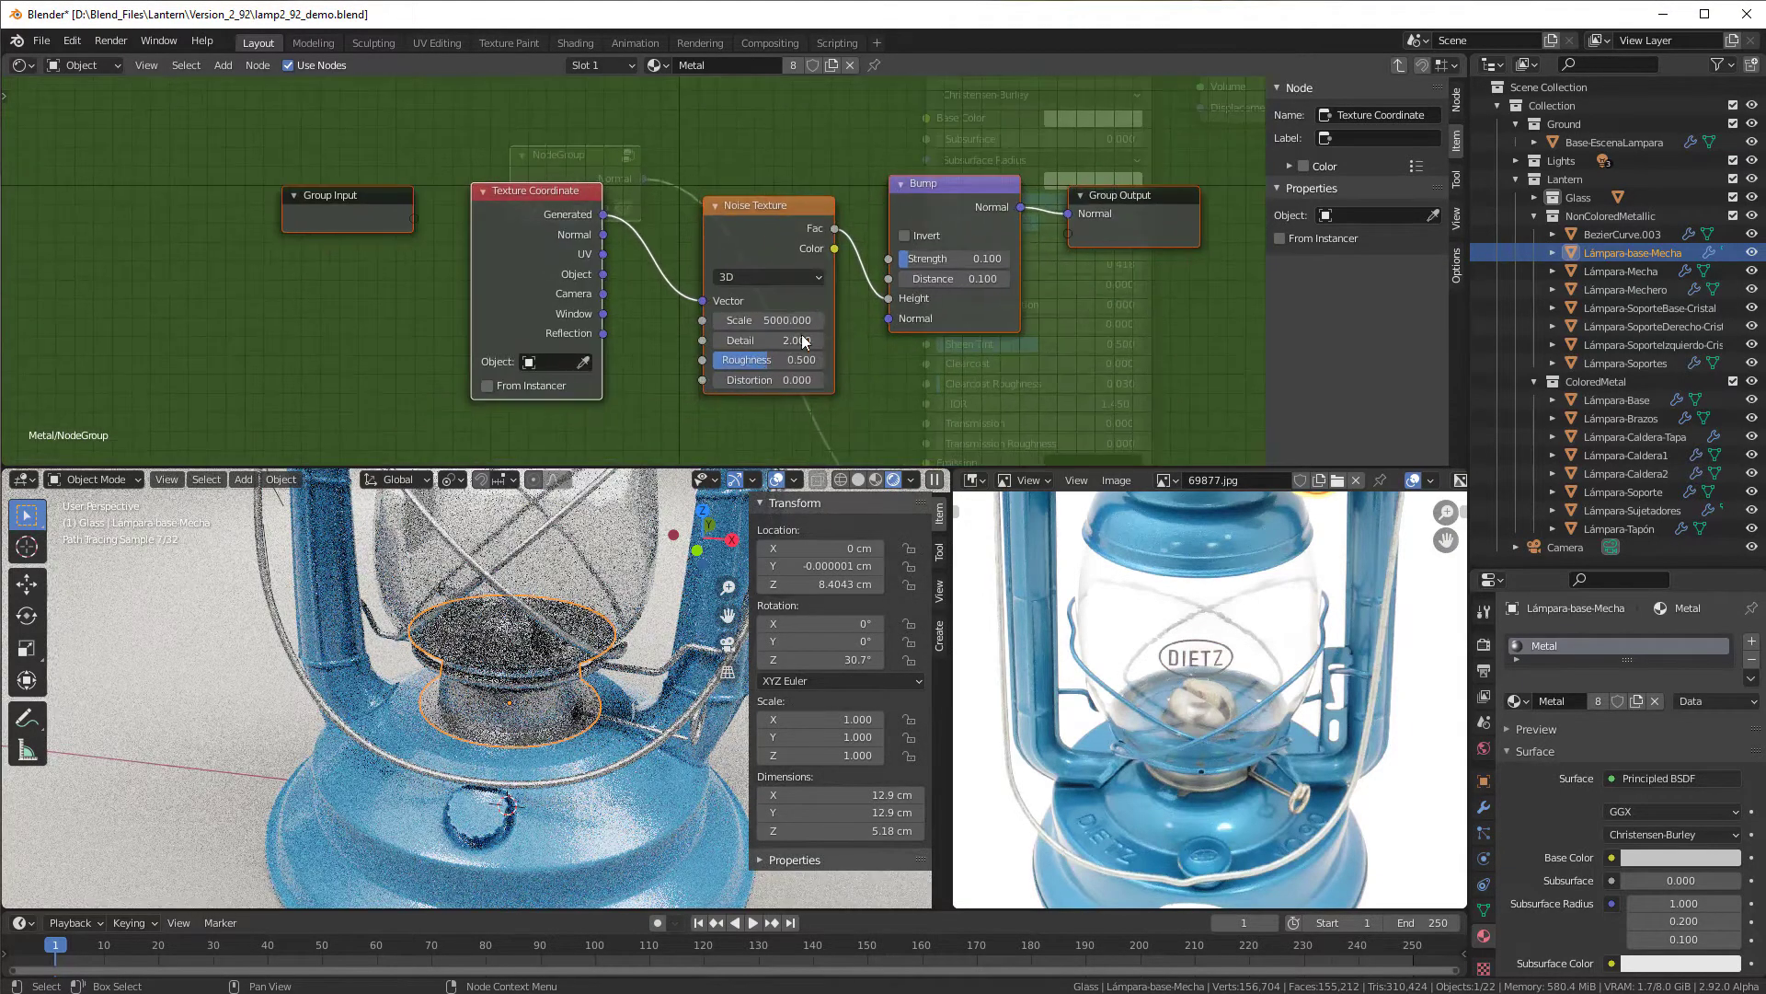
Step: Expose the Bump node's Strength and Distance as inputs of the new group and leave group editing
{"action": "left_click_drag", "start_coordinate": [379, 207], "coordinate": [293, 246]}
{"action": "key", "text": "Escape"}
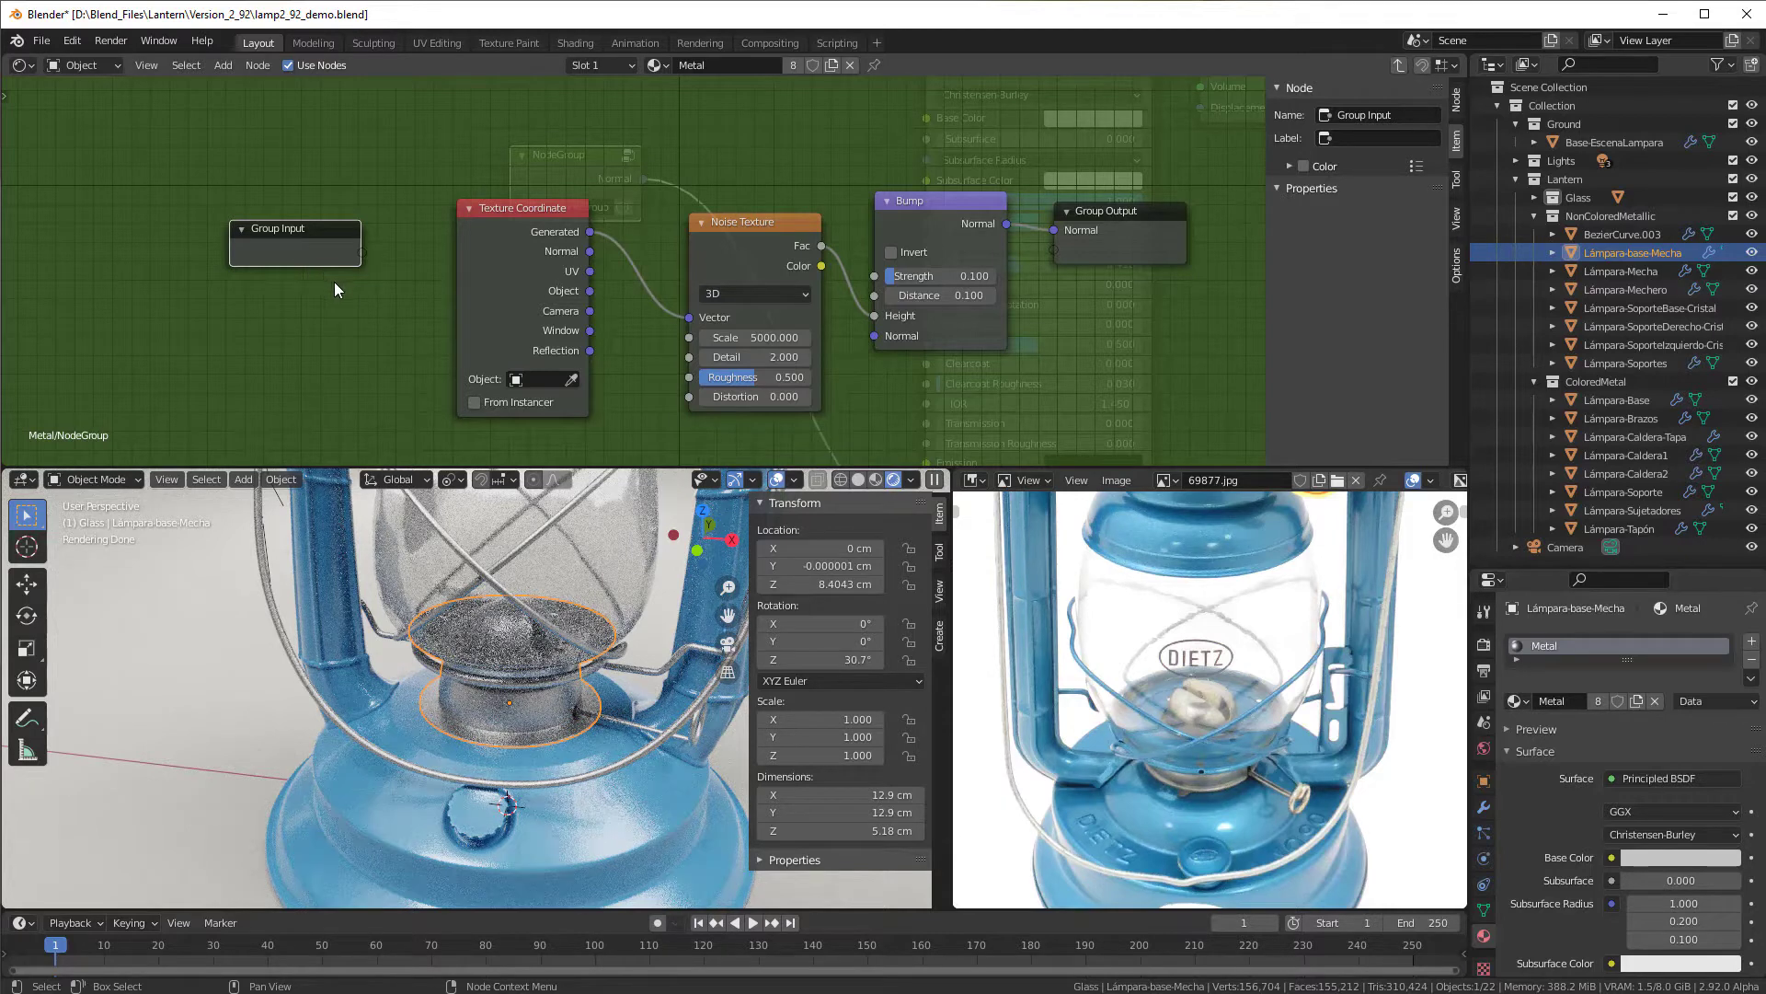
{"action": "left_click_drag", "start_coordinate": [363, 251], "coordinate": [875, 295]}
{"action": "left_click_drag", "start_coordinate": [294, 272], "coordinate": [301, 286]}
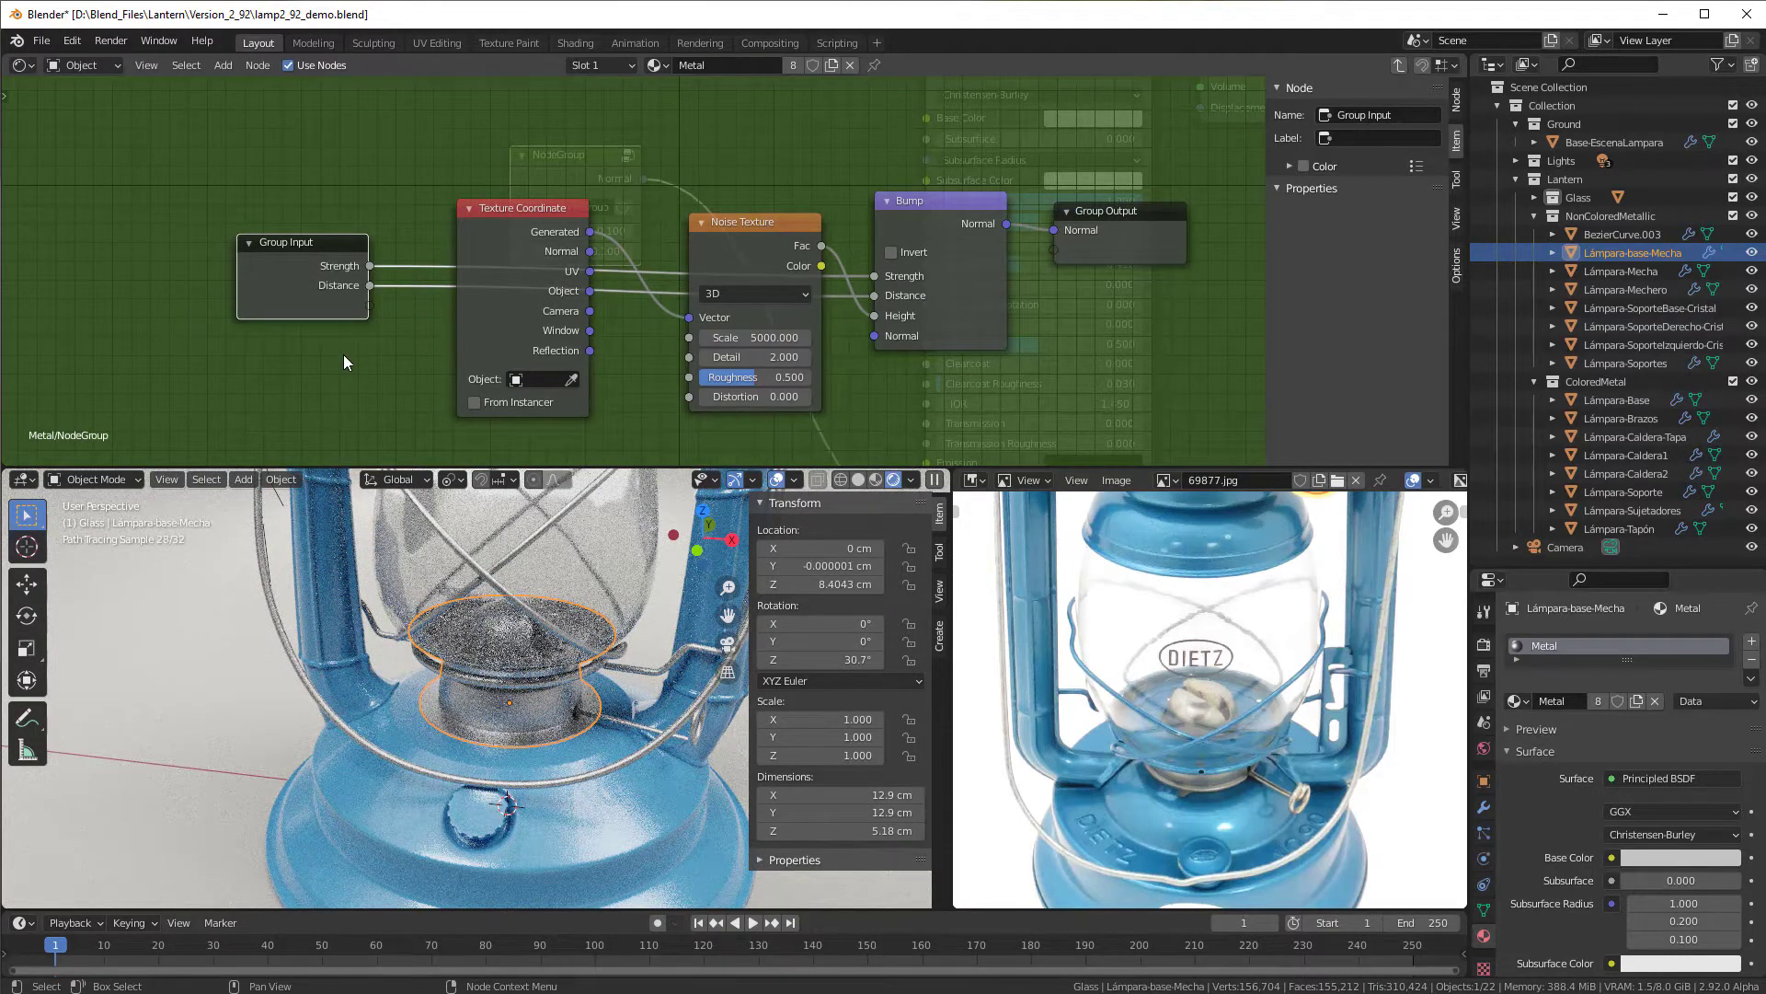
{"action": "key", "text": "Tab"}
Step: Rename the metal node group as MetalMaterial and place its node closer to the Principled BSDF
{"action": "left_click_drag", "start_coordinate": [565, 168], "coordinate": [593, 212]}
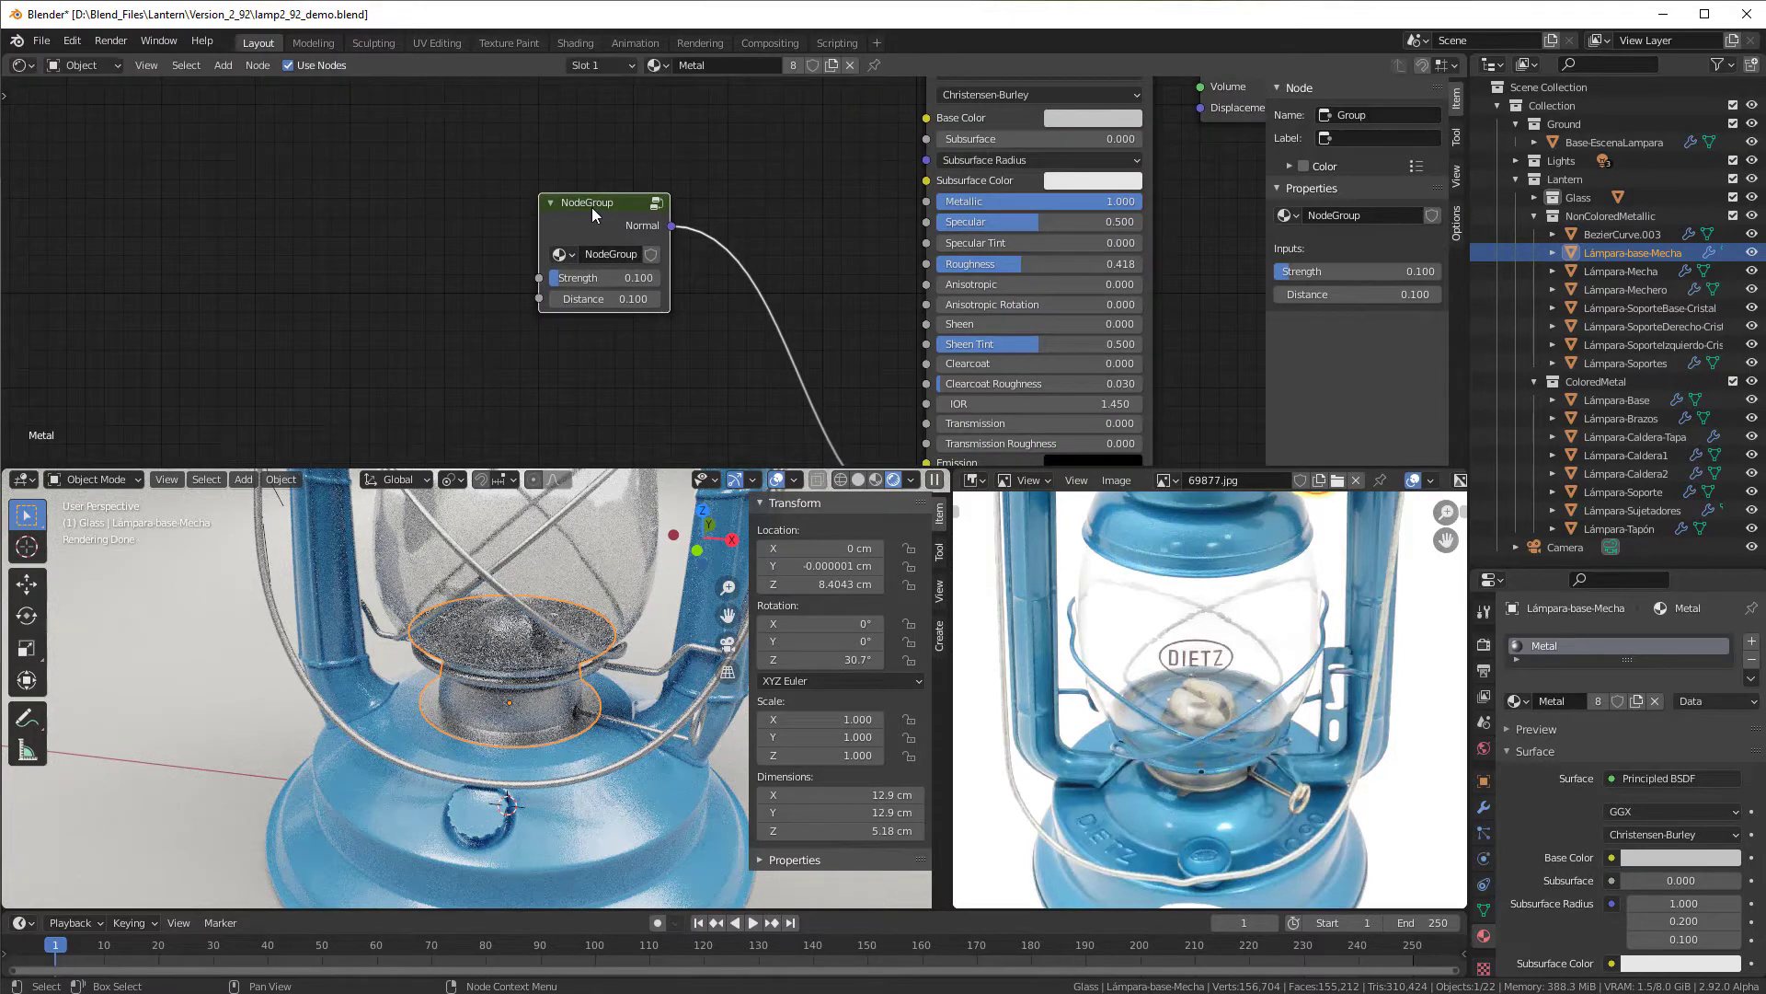
{"action": "double_click", "coordinate": [1334, 215]}
{"action": "type", "text": "Metal"}
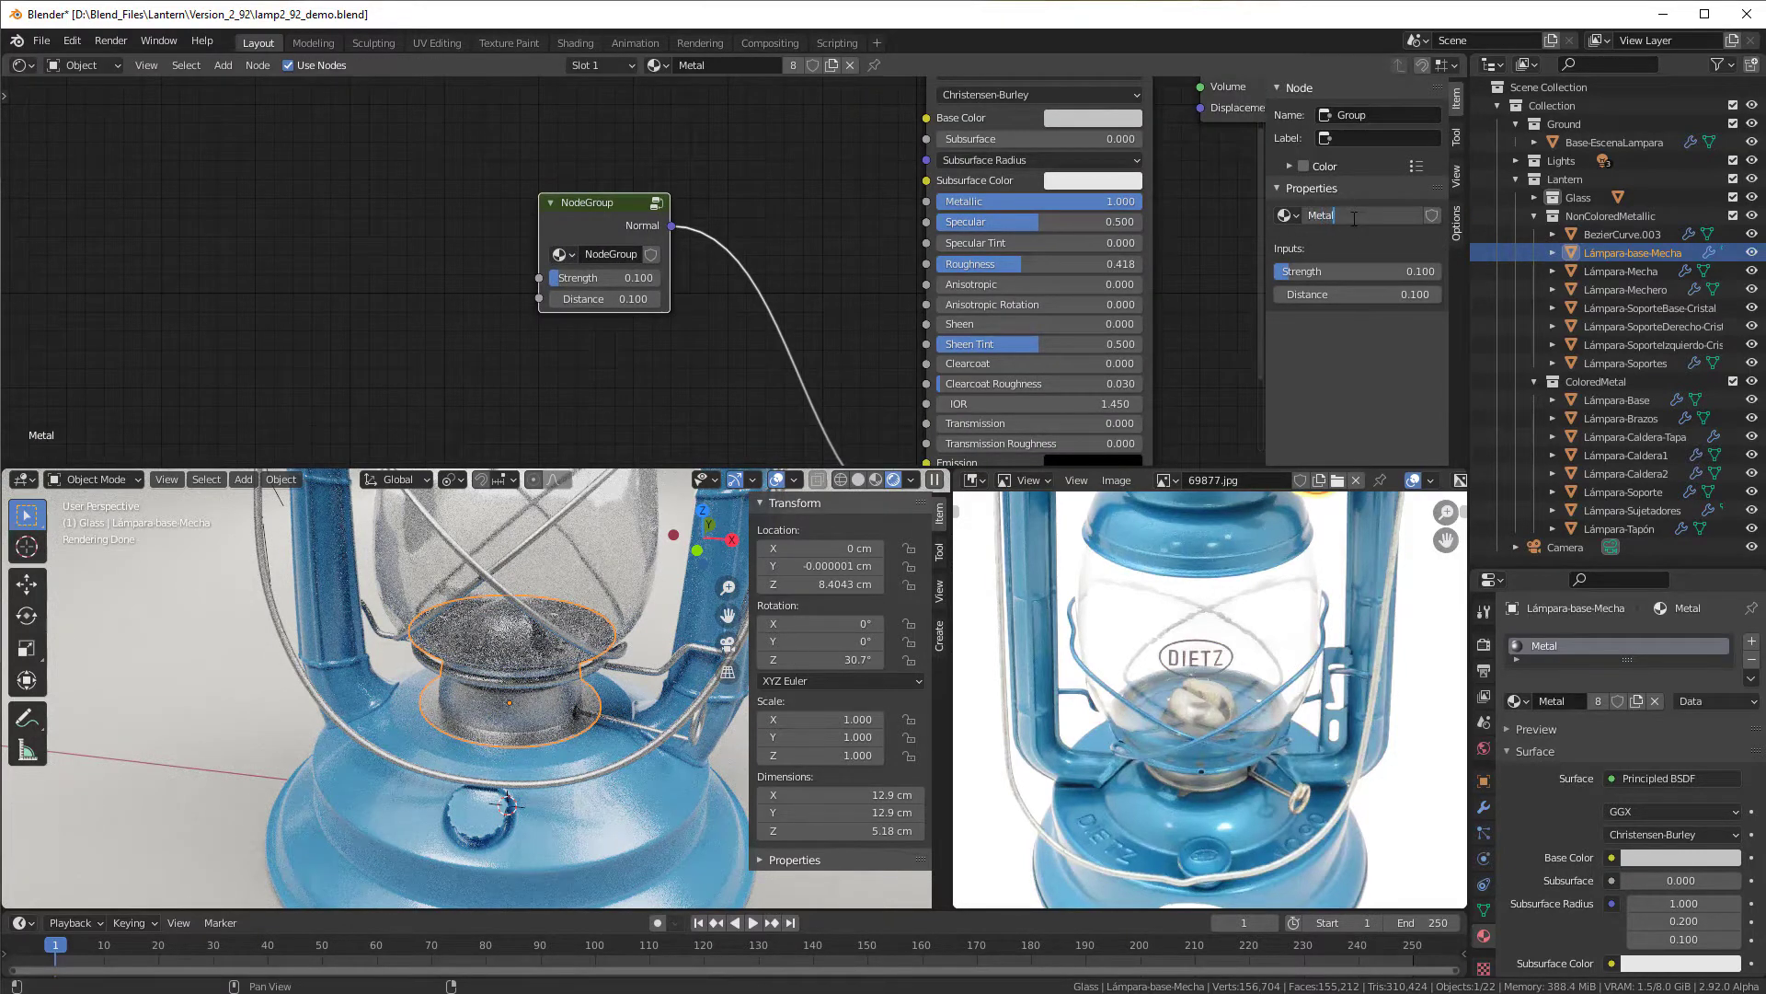
{"action": "type", "text": "Material"}
{"action": "key", "text": "Return"}
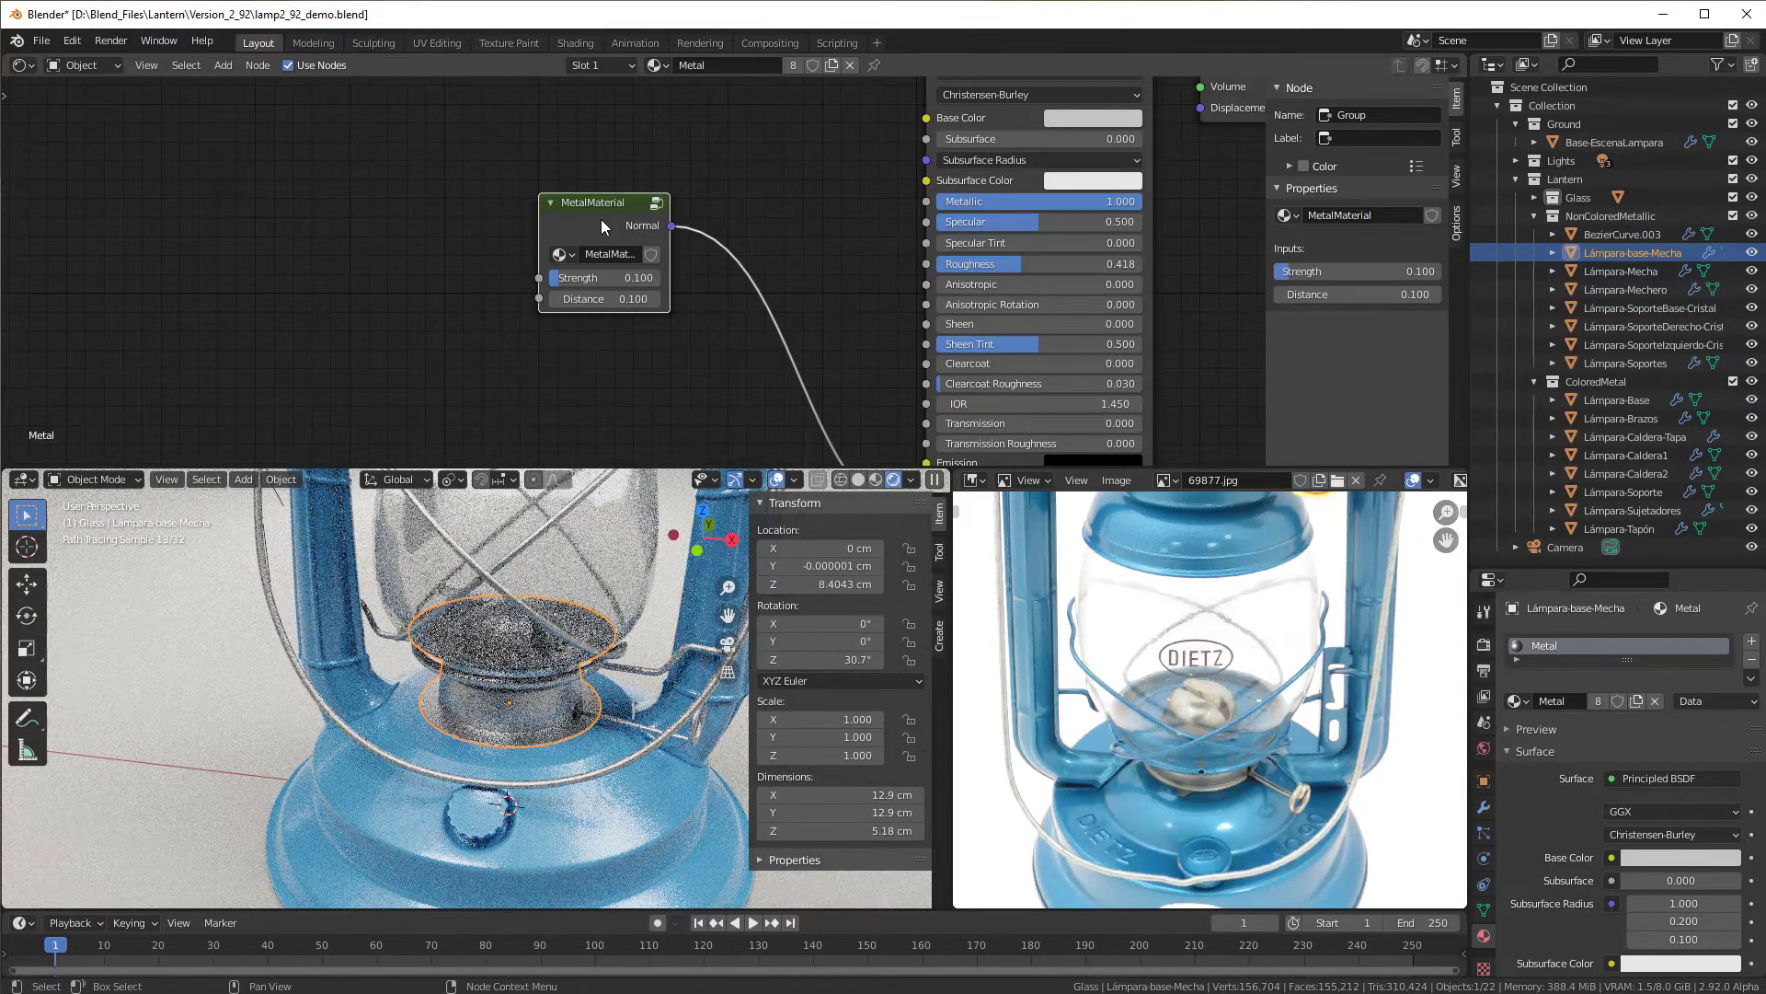
{"action": "left_click_drag", "start_coordinate": [605, 229], "coordinate": [680, 233]}
{"action": "scroll", "coordinate": [585, 664], "scroll_direction": "up", "scroll_amount": 3}
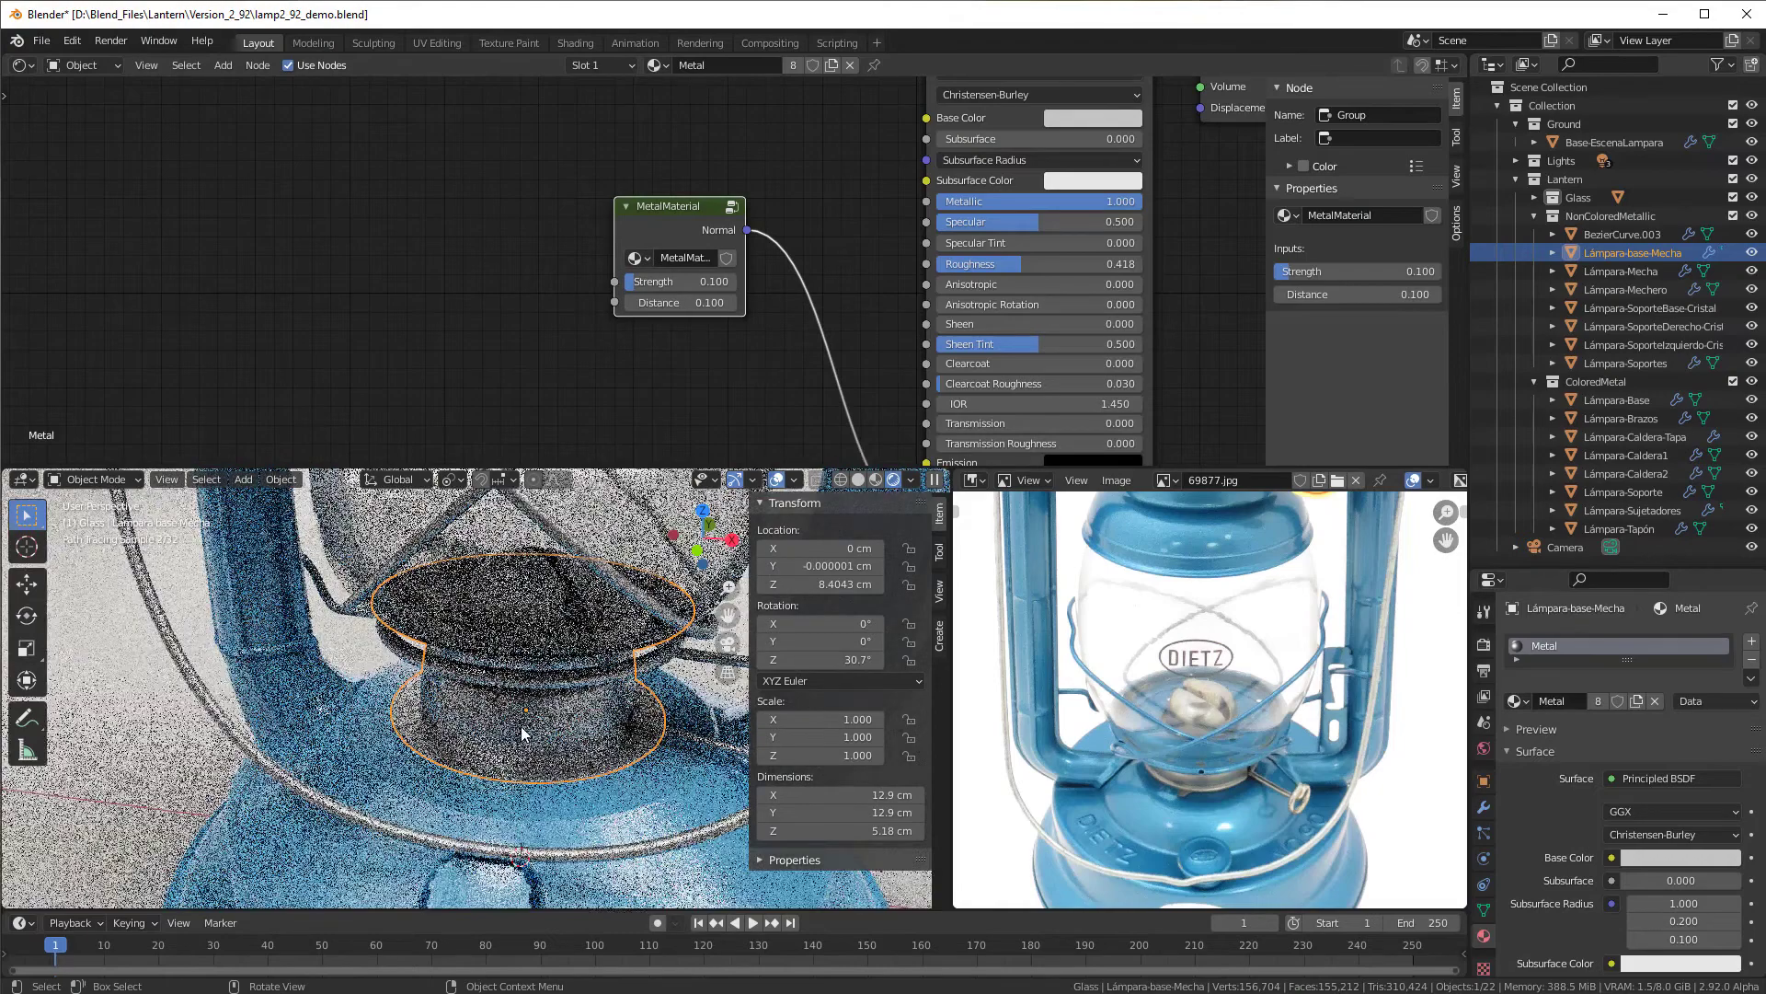
{"action": "scroll", "coordinate": [685, 359], "scroll_direction": "down", "scroll_amount": 1}
{"action": "mouse_move", "coordinate": [684, 355]}
{"action": "middle_mouse_down"}
{"action": "mouse_move", "coordinate": [702, 279]}
{"action": "mouse_move", "coordinate": [681, 364]}
{"action": "middle_mouse_up"}
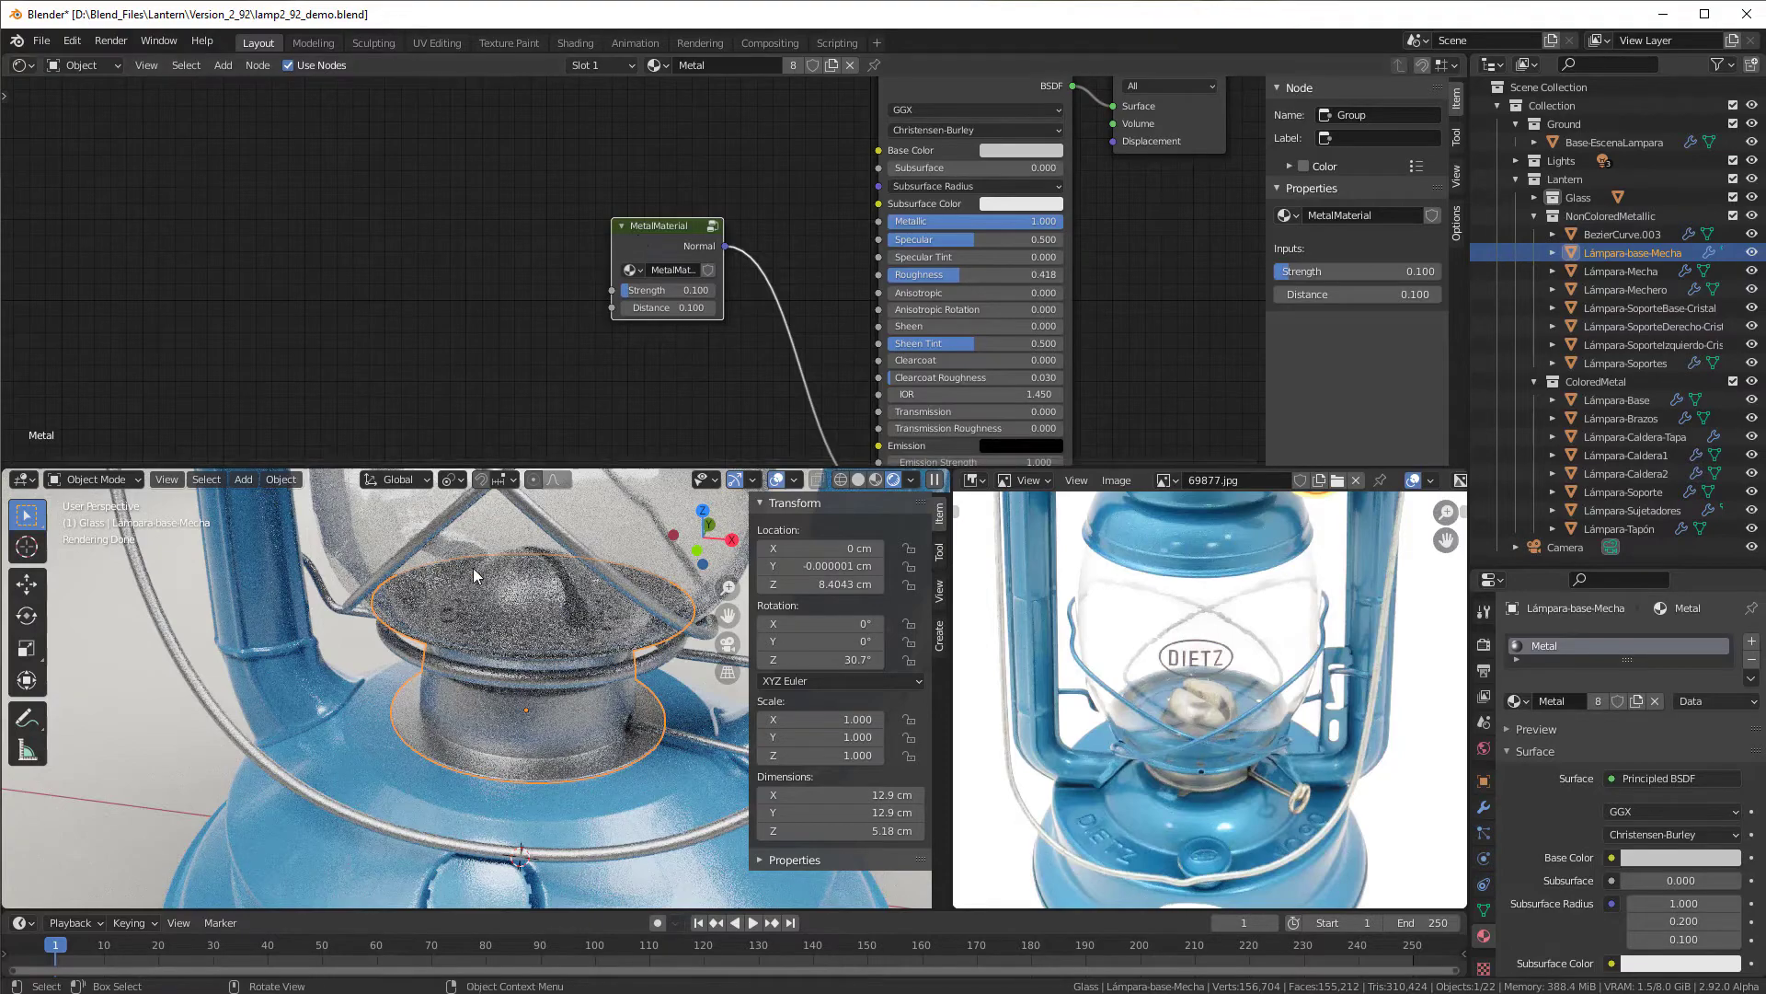
{"action": "middle_click_drag", "start_coordinate": [480, 637], "coordinate": [482, 642]}
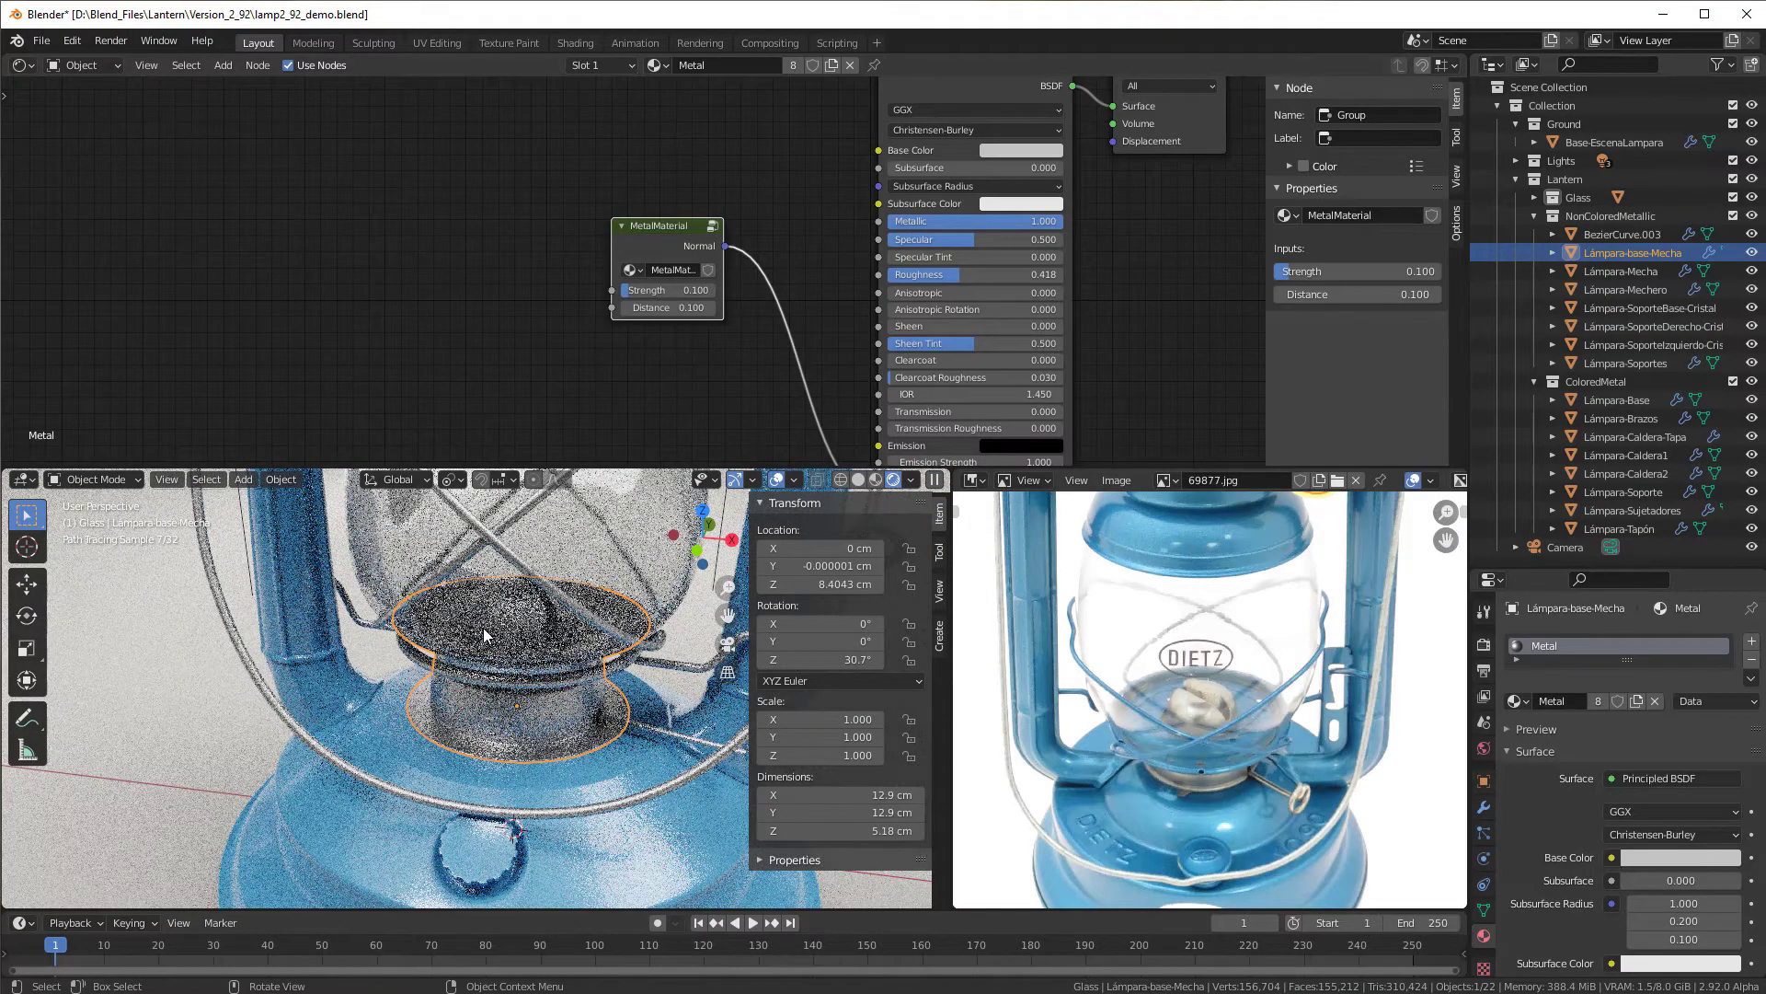